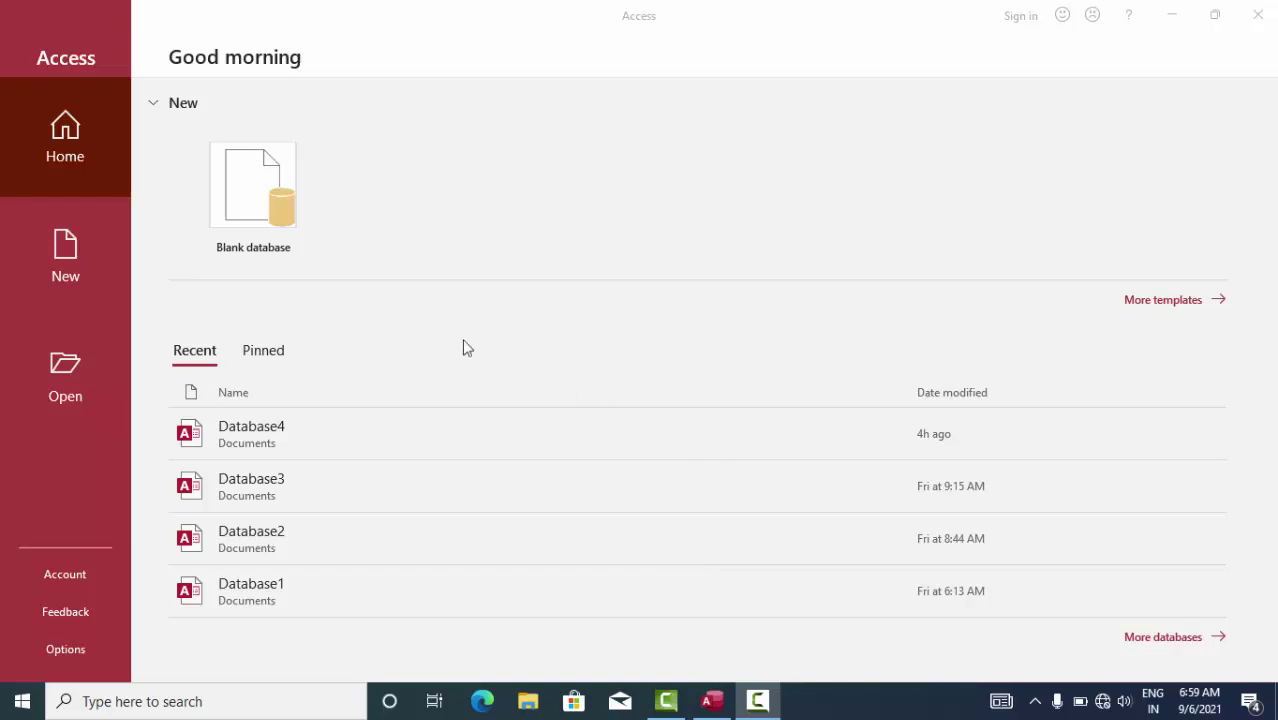
# - Create a blank database, keeping the default name Database5
pyautogui.click(271, 199)
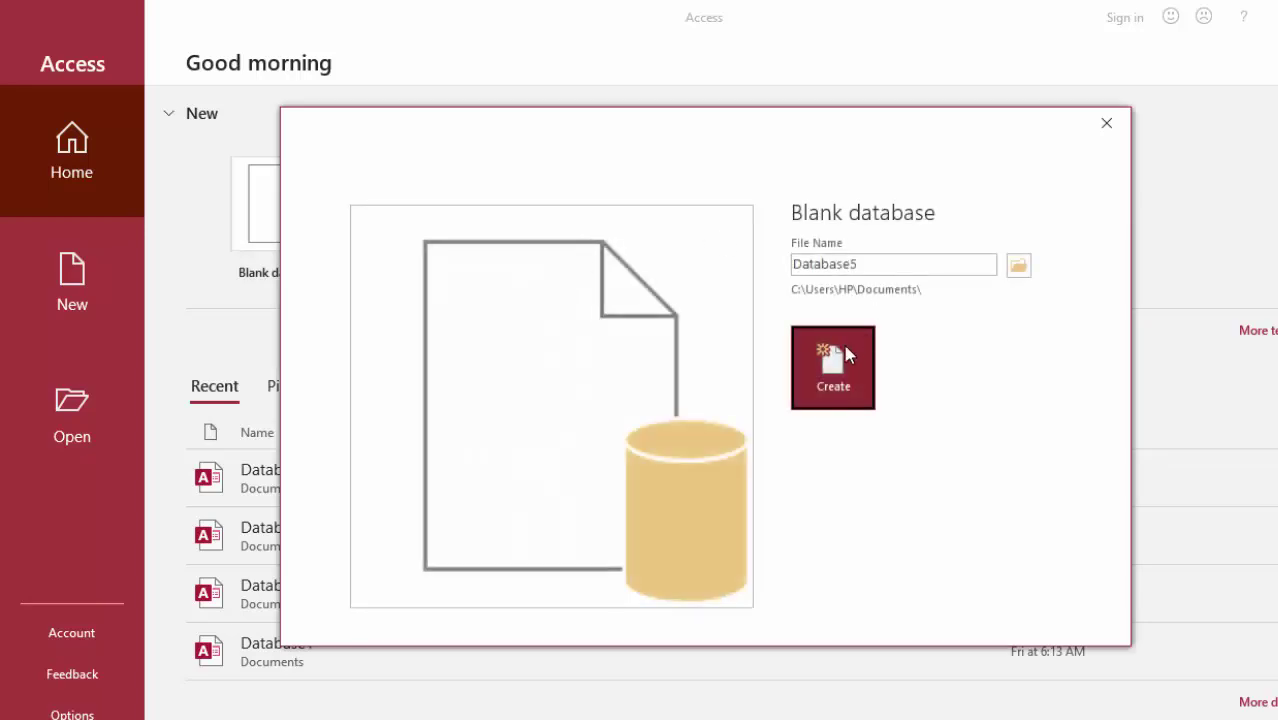
pyautogui.click(845, 355)
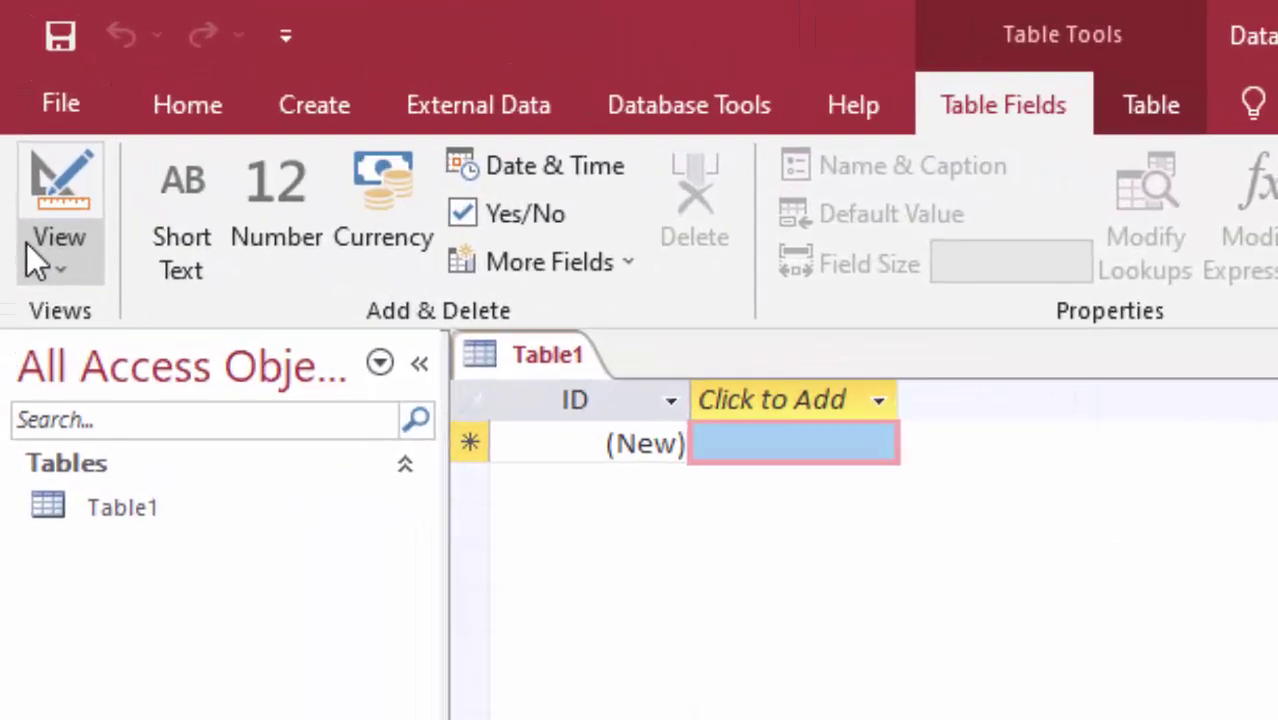
# - Switch Table1 to Design view, saving it under the name Table1
pyautogui.click(36, 190)
pyautogui.click(72, 297)
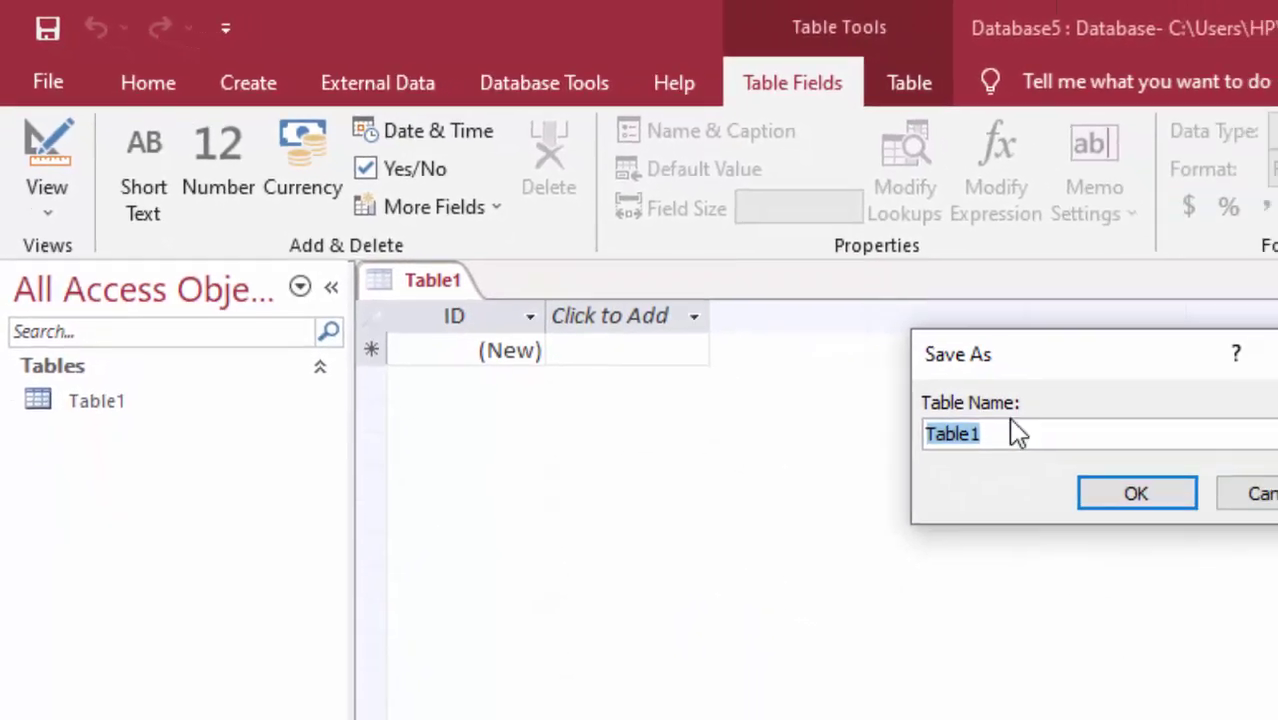
pyautogui.click(1013, 430)
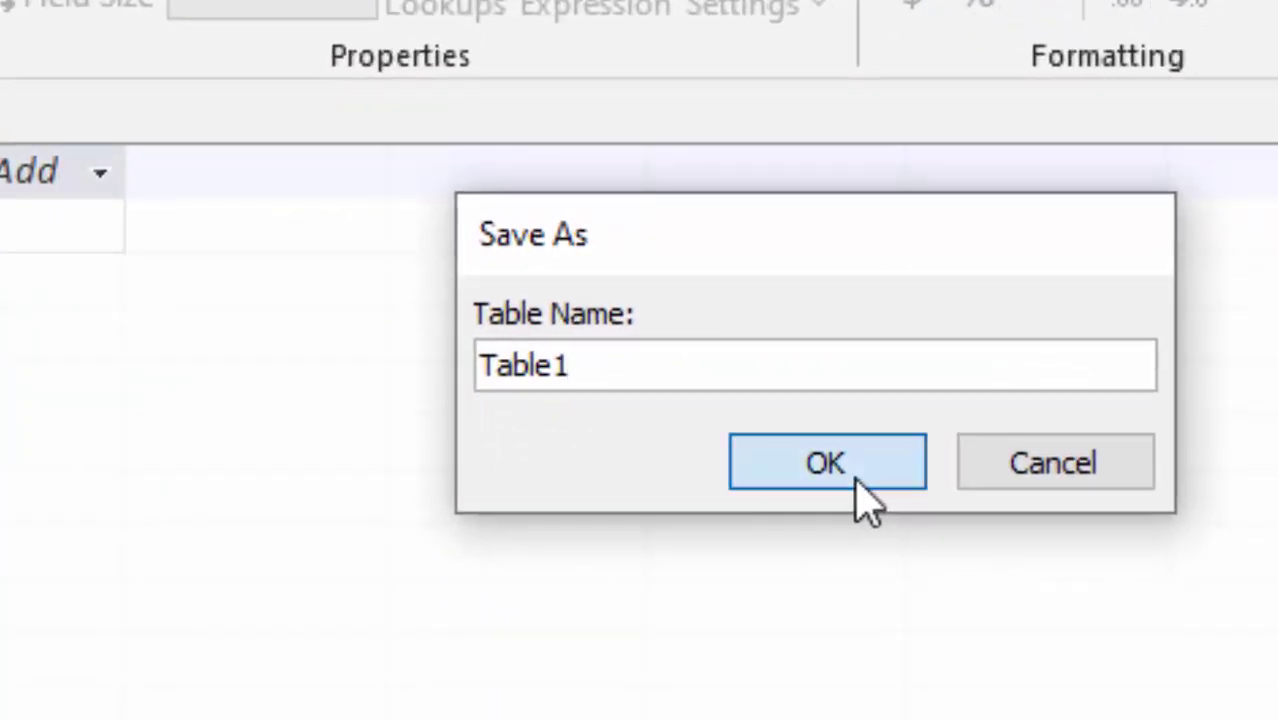
pyautogui.click(857, 480)
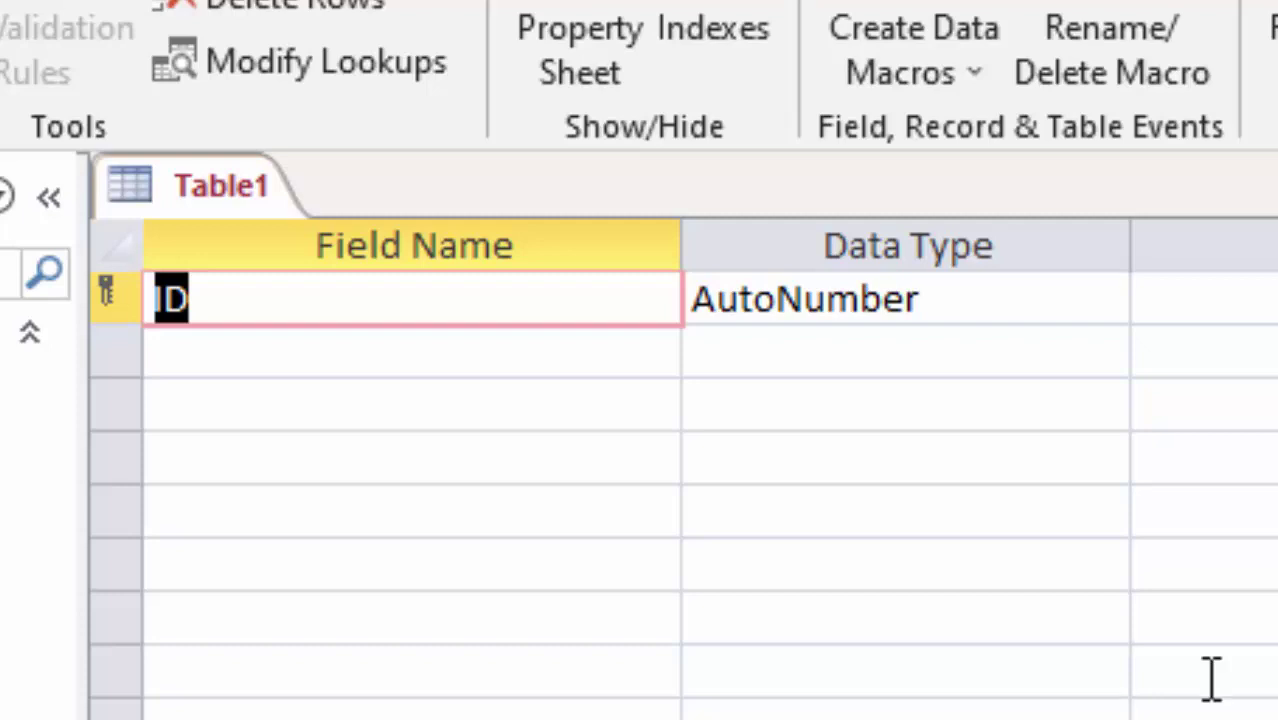
# - Rename the ID field to Student id and add a Name of Student field
pyautogui.press('BackSpace')
pyautogui.write('S')
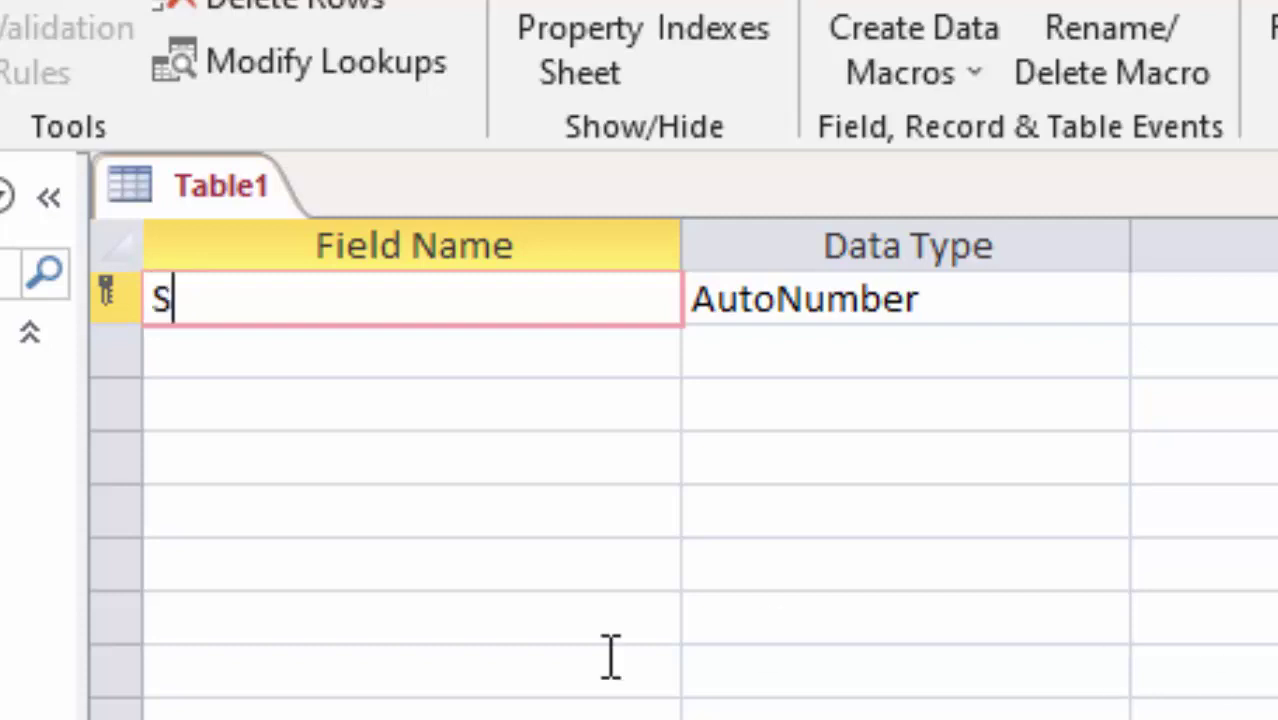
pyautogui.write('tude')
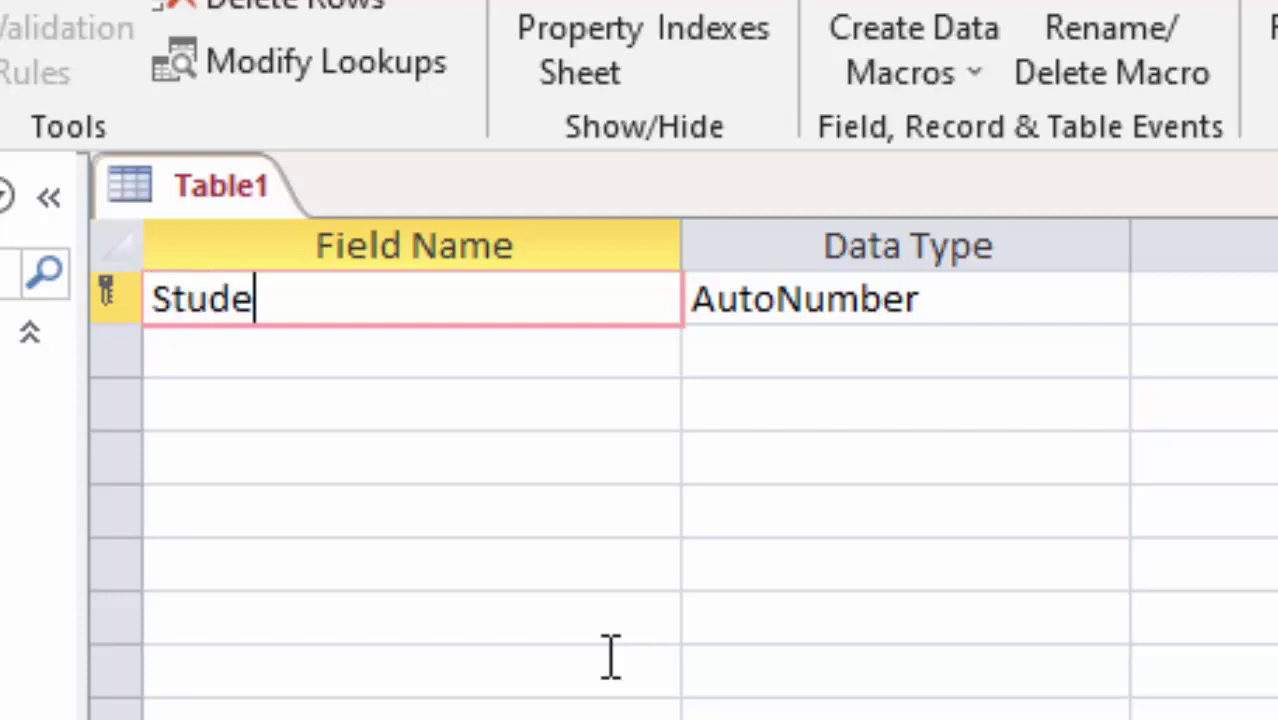
pyautogui.write('nt i')
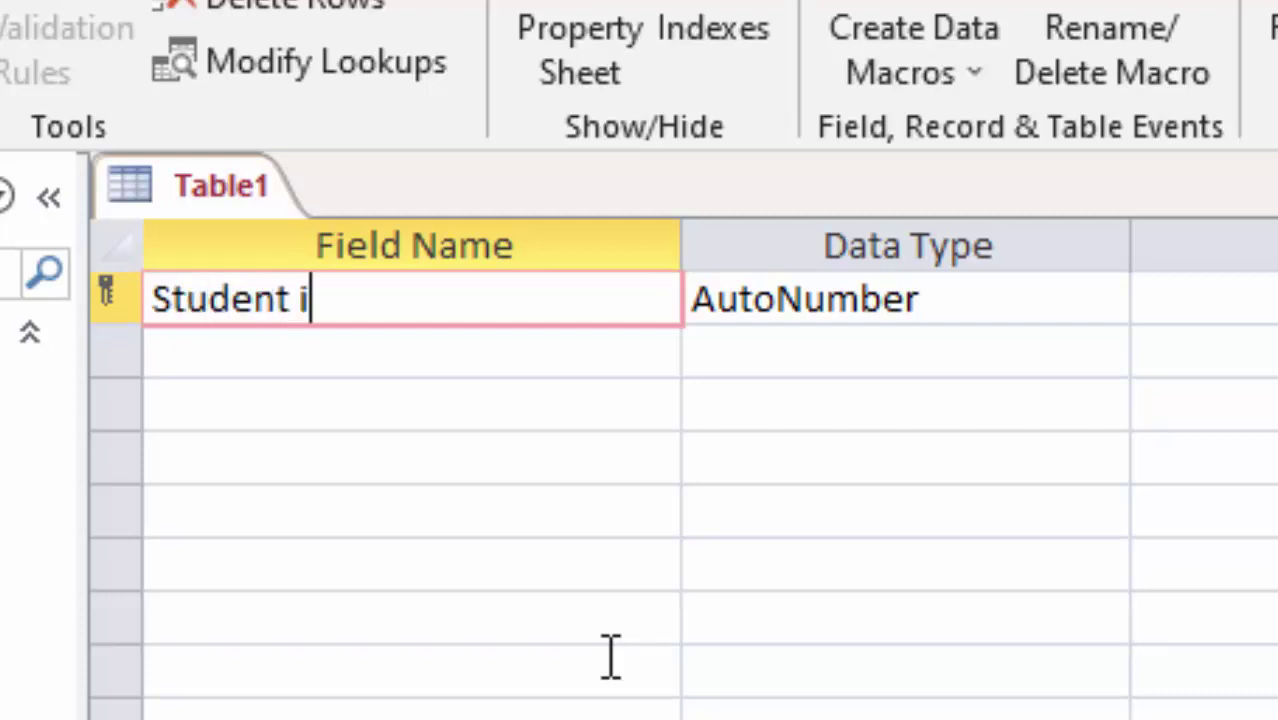
pyautogui.write('d')
pyautogui.press('Tab')
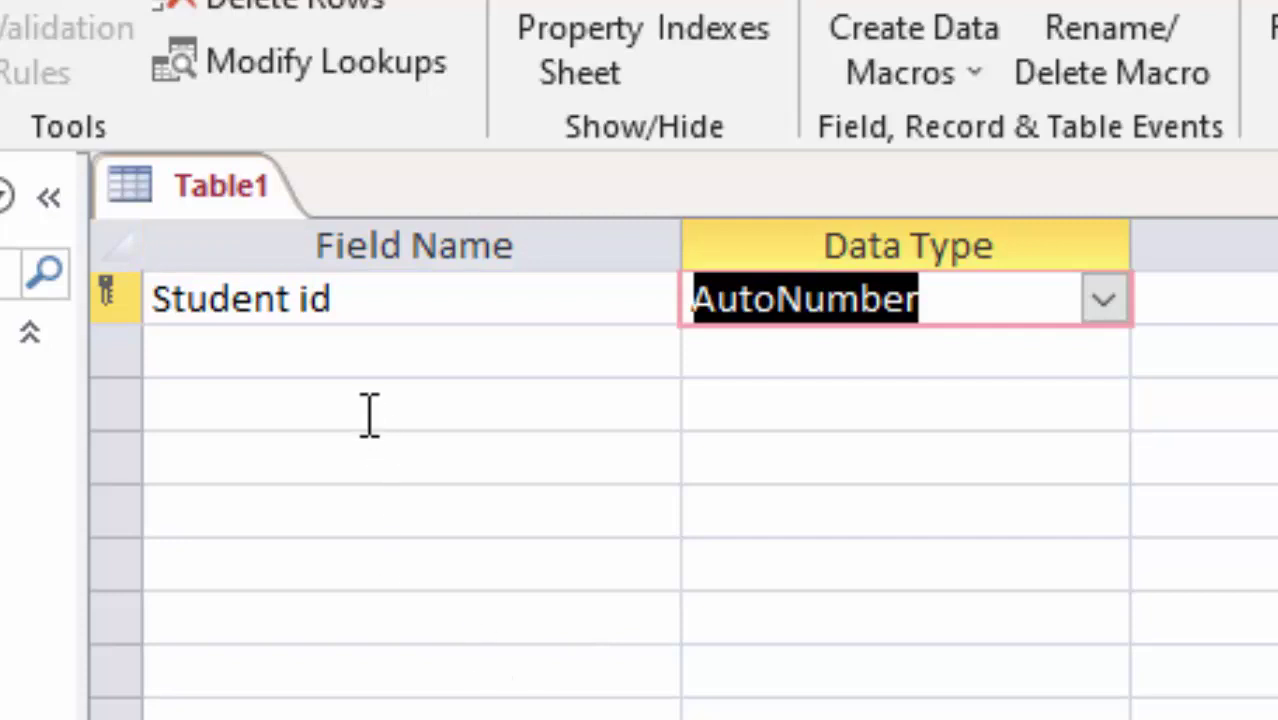
pyautogui.click(352, 358)
pyautogui.write('N')
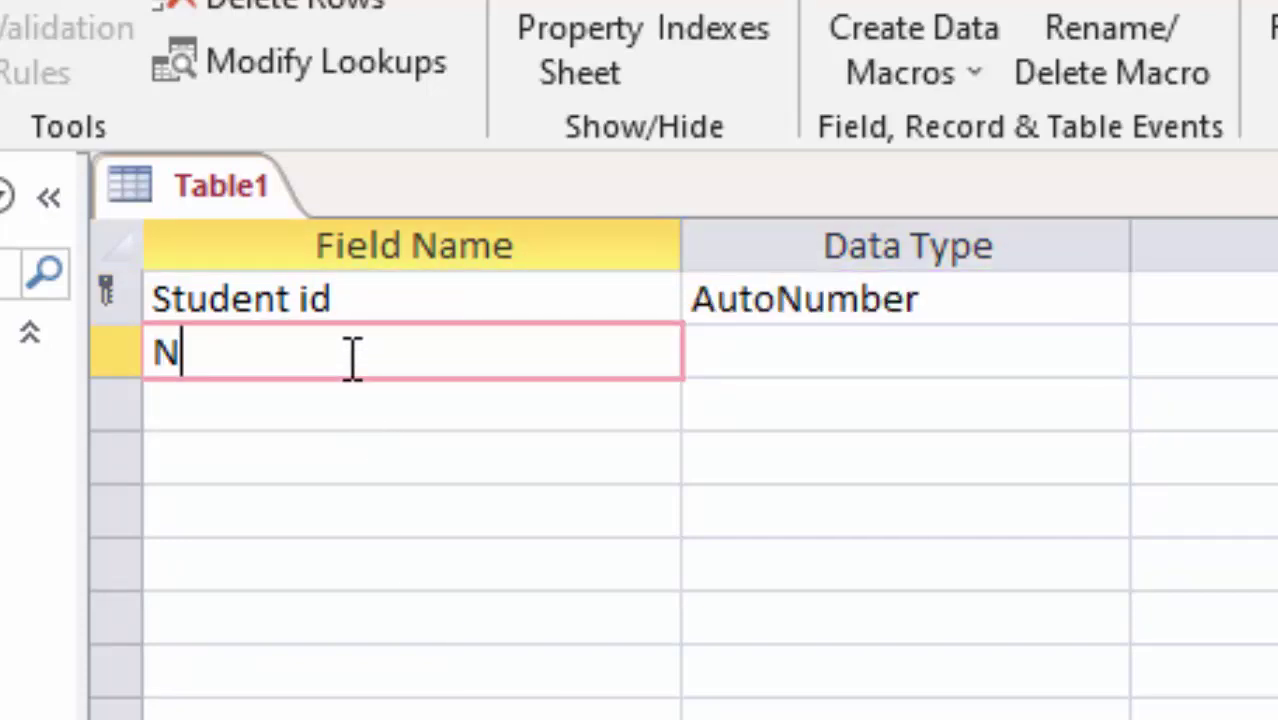
pyautogui.write('ame ')
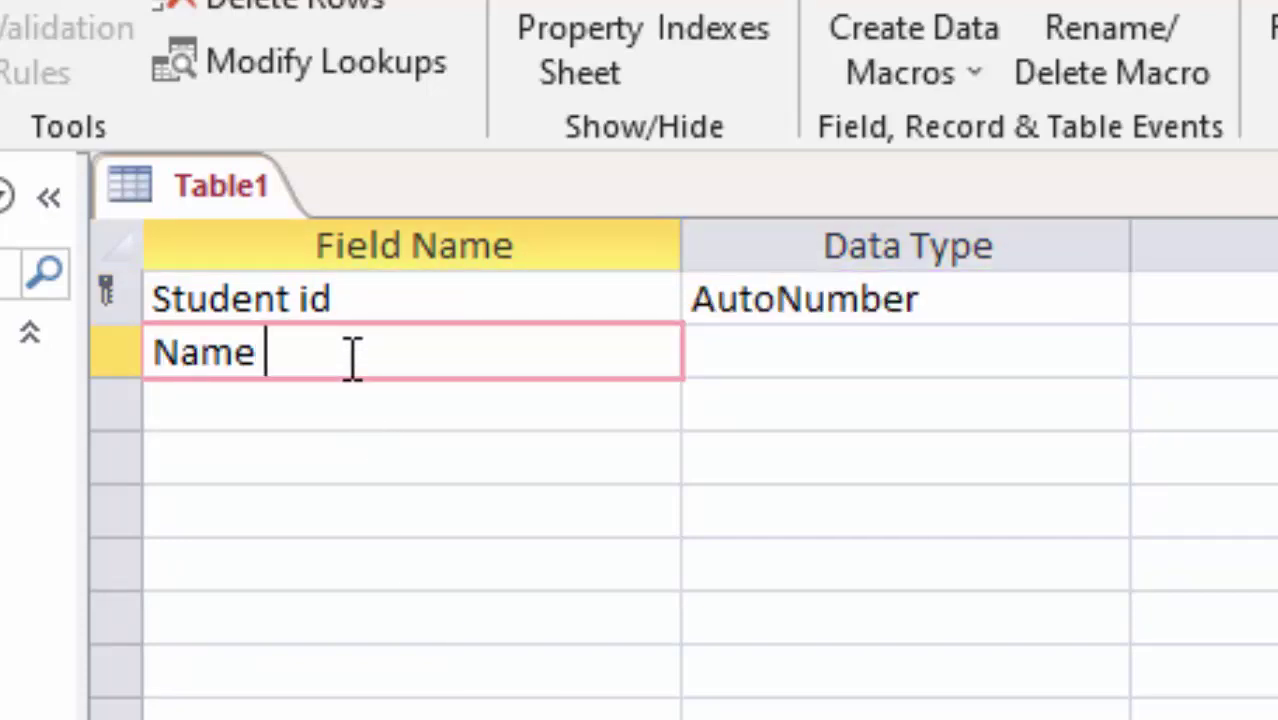
pyautogui.write('of Stu')
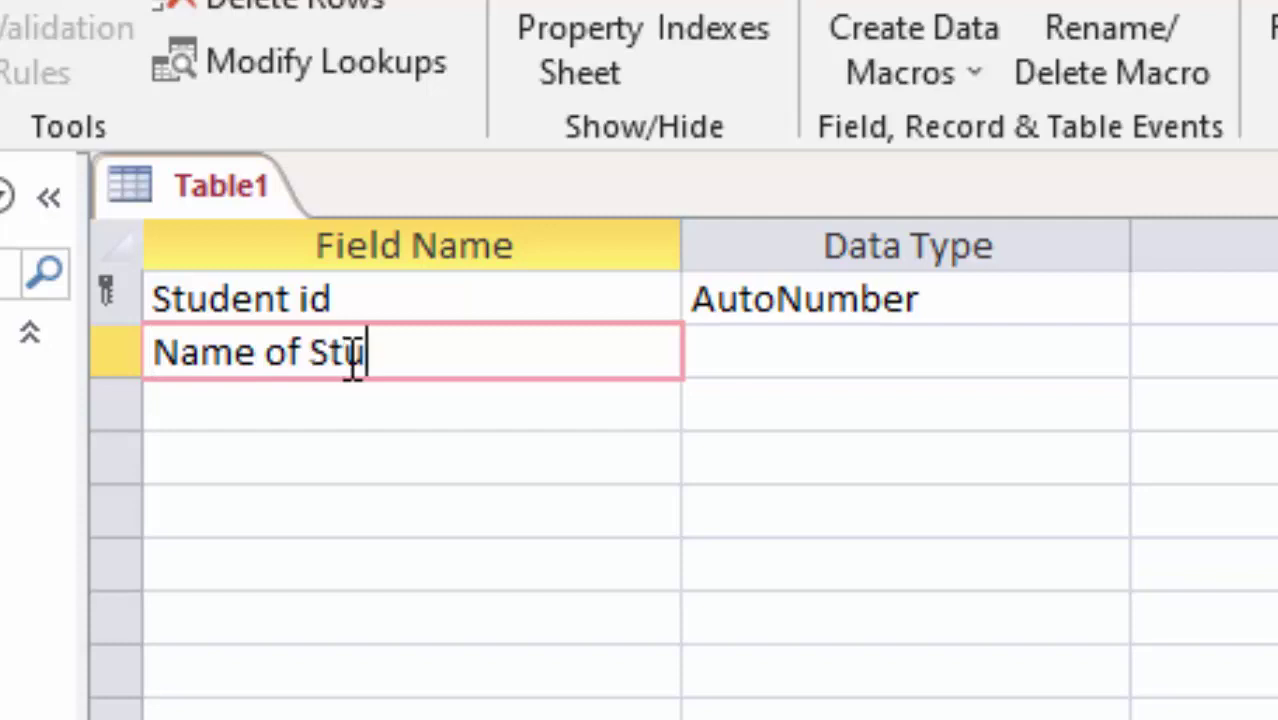
pyautogui.write('dent')
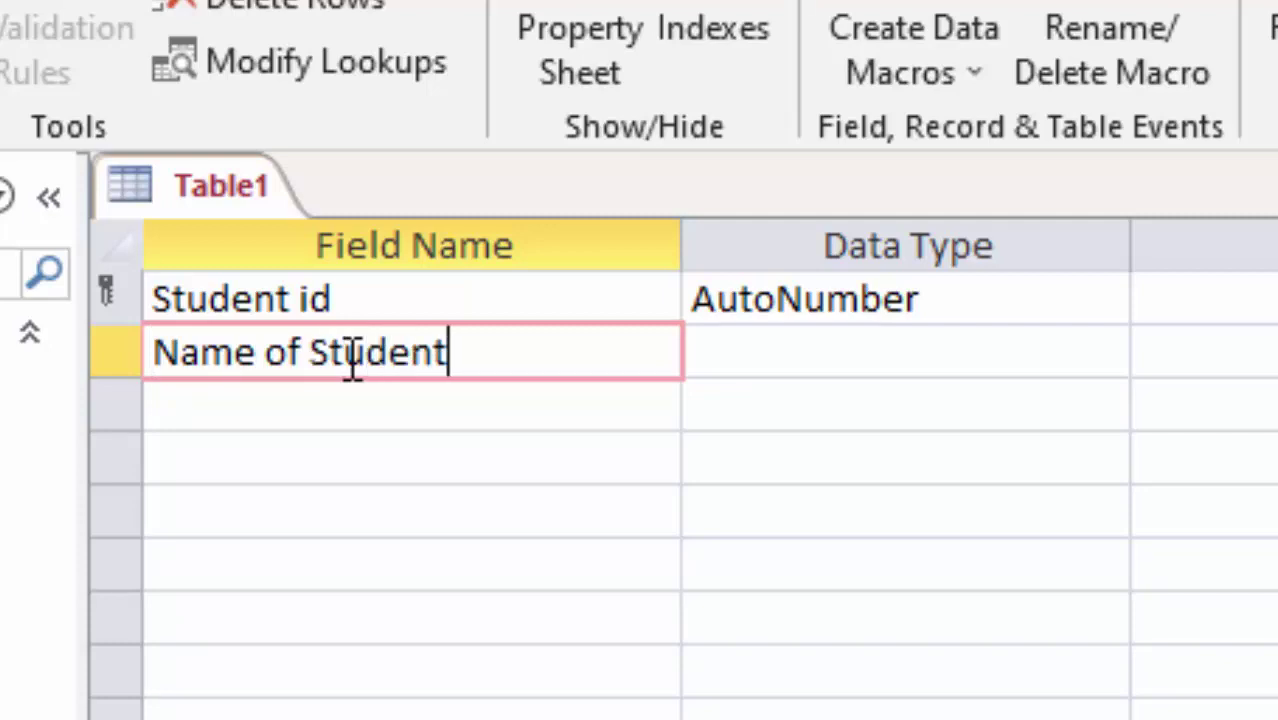
pyautogui.press('Tab')
pyautogui.press('Tab')
pyautogui.press('Tab')
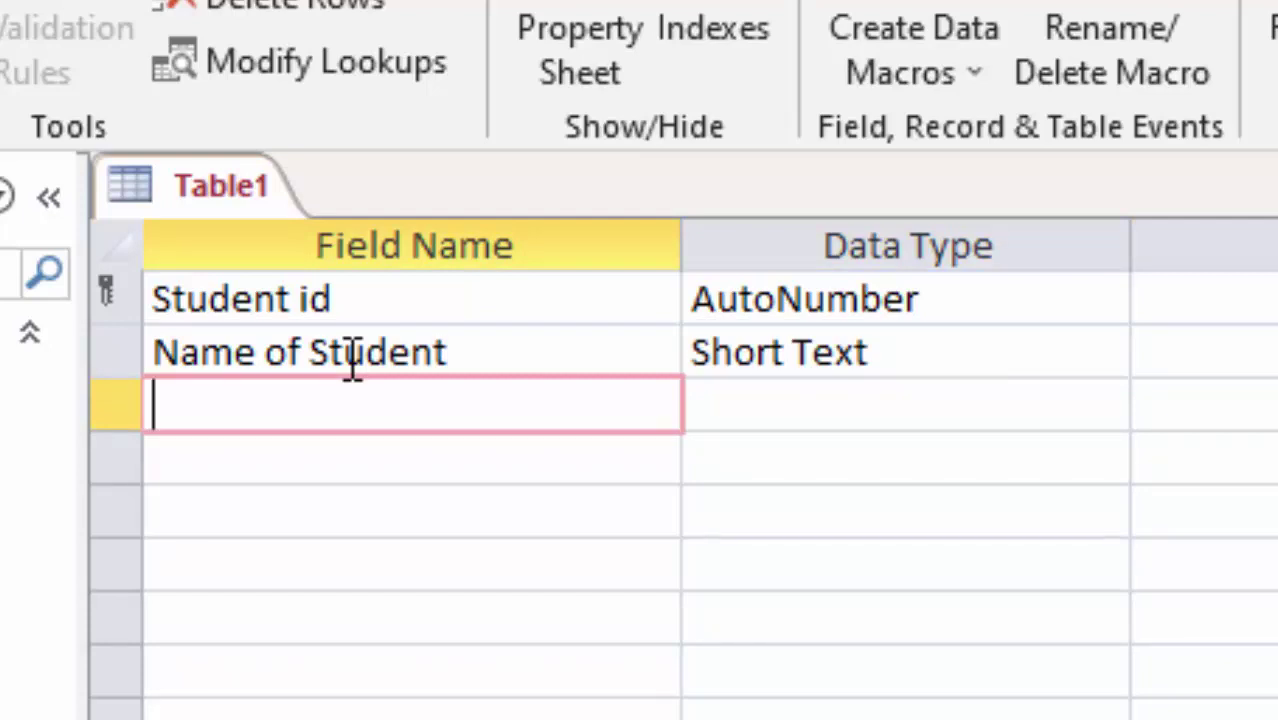
# - Add Computer and English fields below Name of Student
pyautogui.write('Compu')
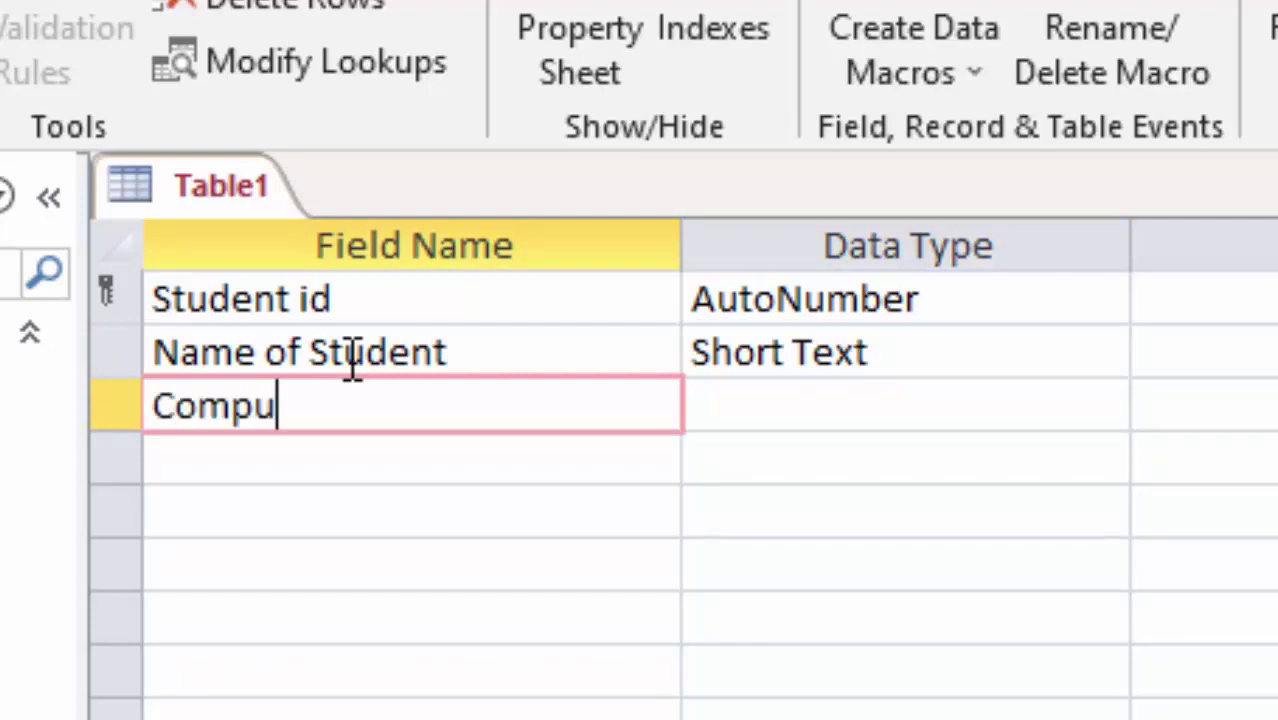
pyautogui.write('ter')
pyautogui.press('Tab')
pyautogui.press('Tab')
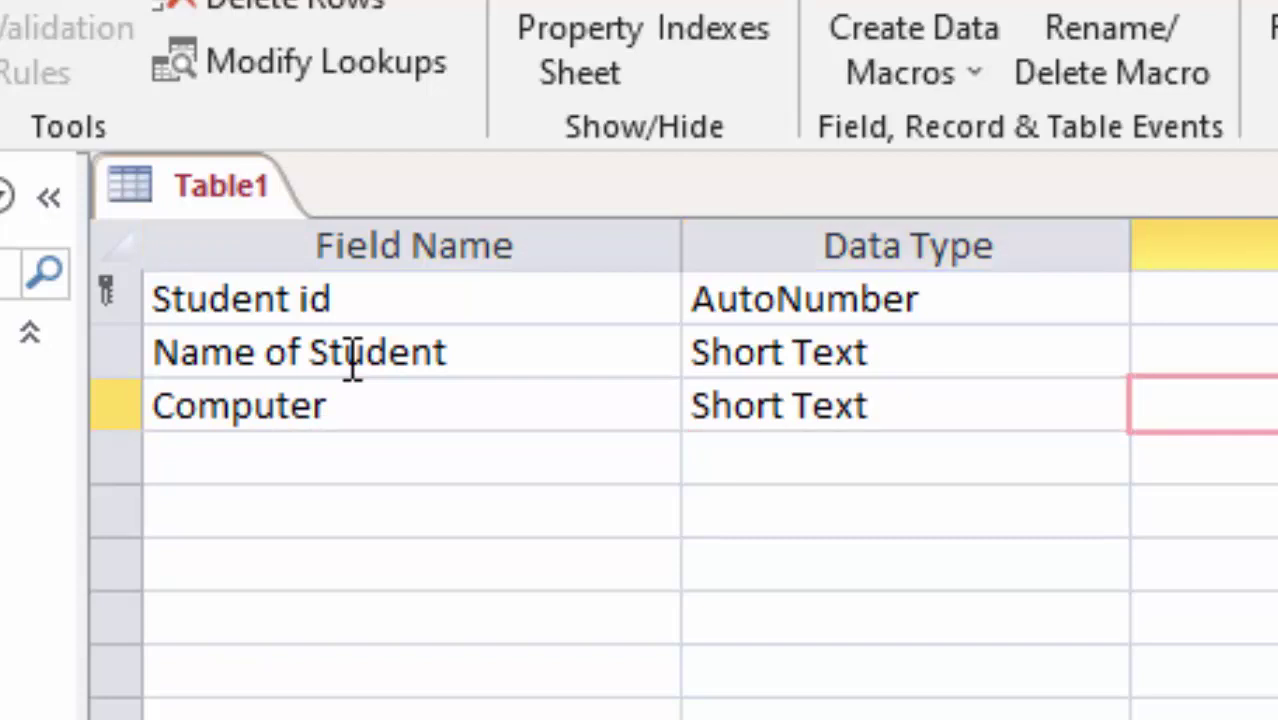
pyautogui.press('Tab')
pyautogui.write('H')
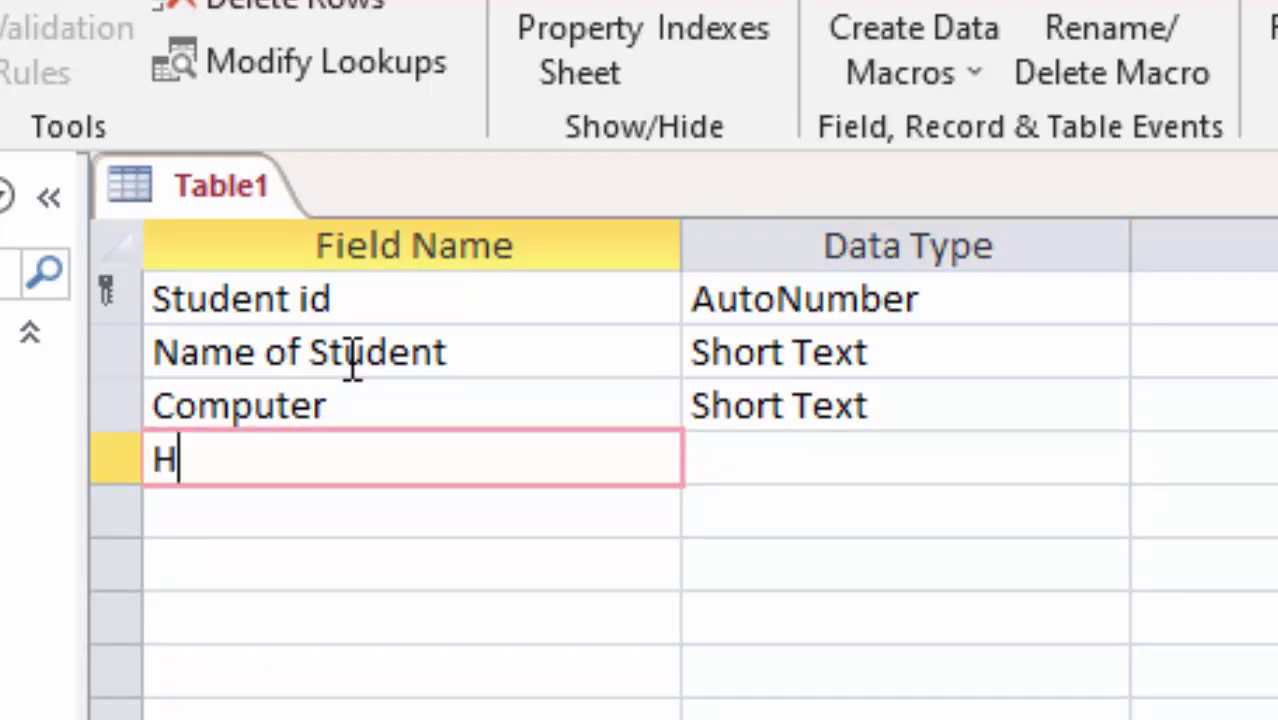
pyautogui.write('i')
pyautogui.press('BackSpace')
pyautogui.press('BackSpace')
pyautogui.write('Eng')
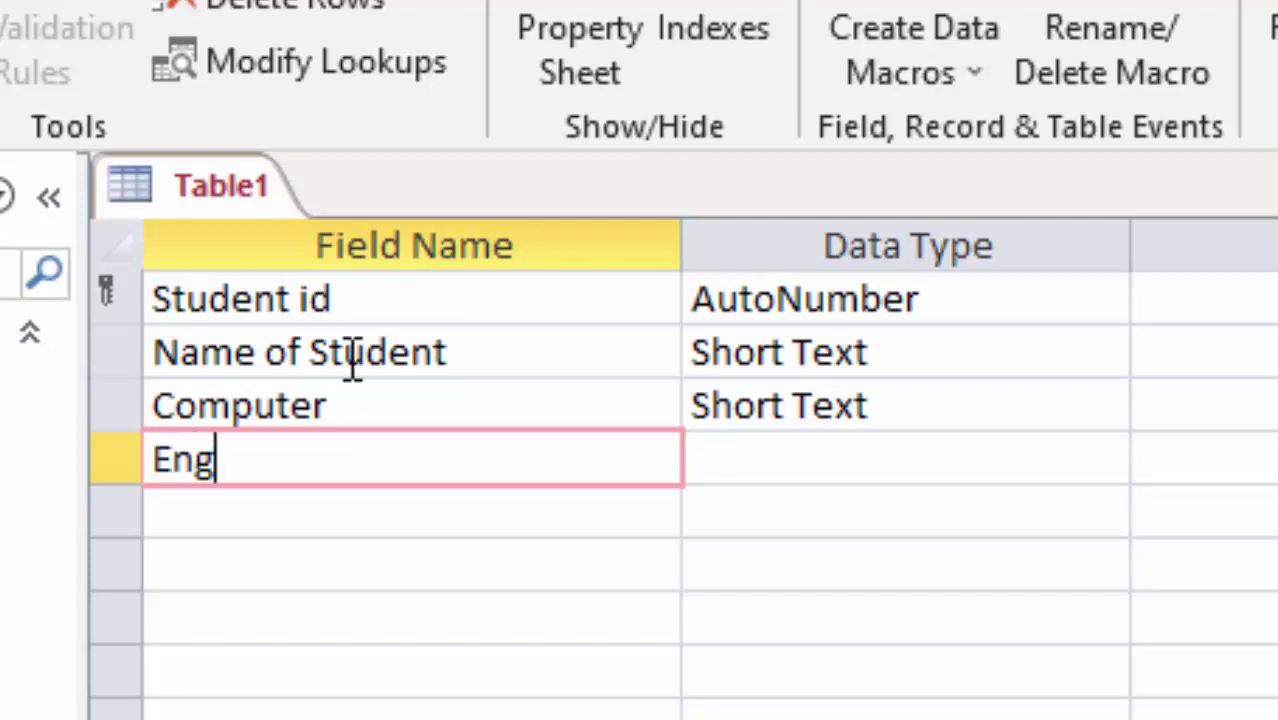
pyautogui.write('lish')
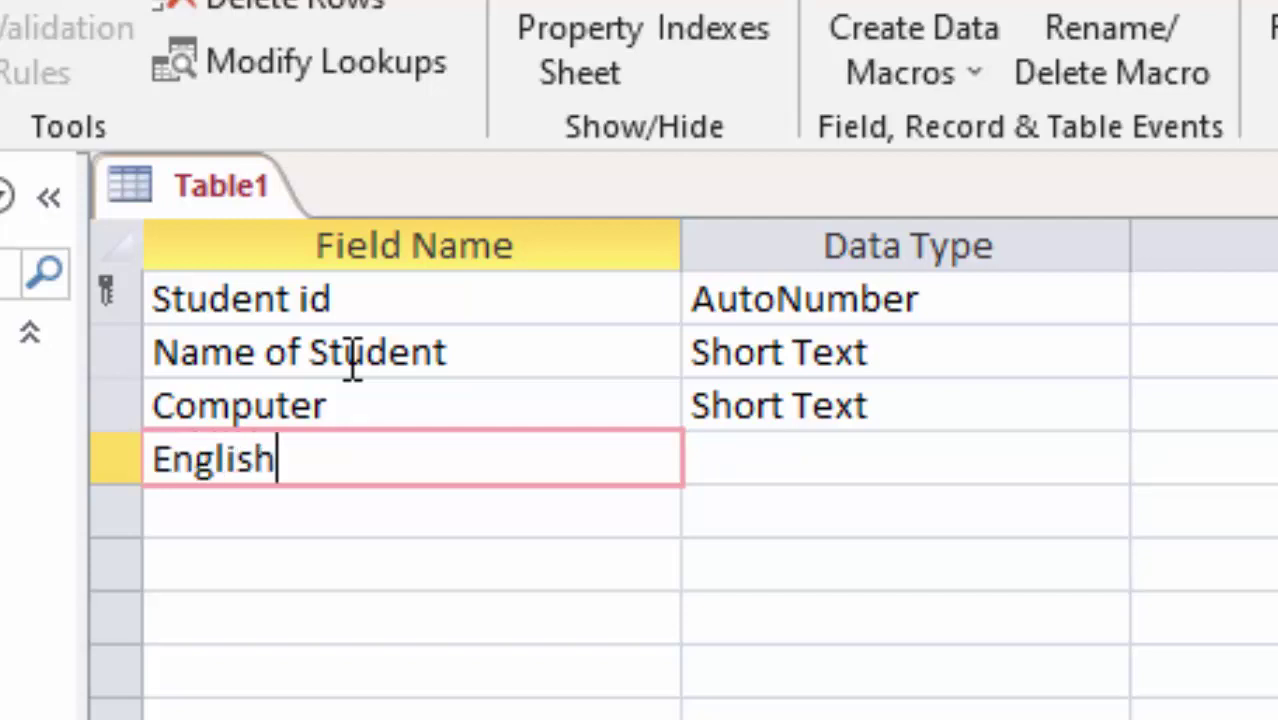
pyautogui.press('Return')
pyautogui.press('Return')
pyautogui.press('Return')
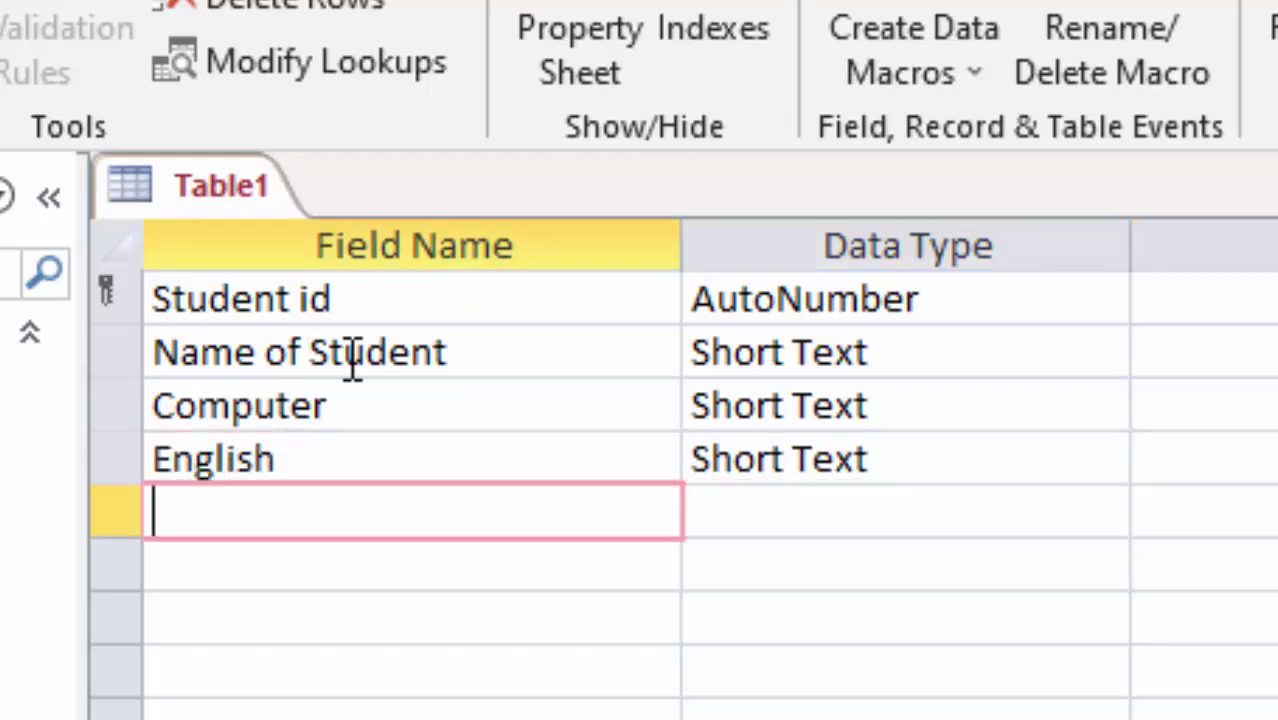
# - Add Bio, Total and Average fields to finish the field list
pyautogui.write('Bio')
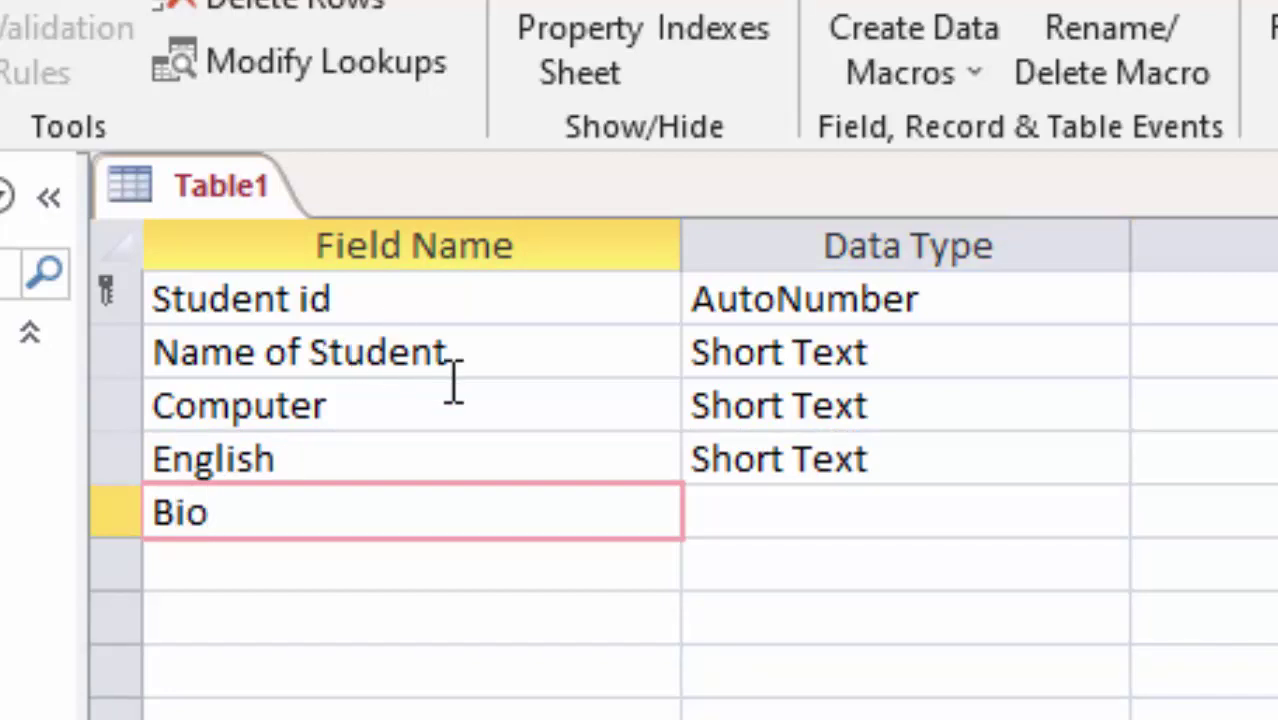
pyautogui.click(877, 500)
pyautogui.click(420, 556)
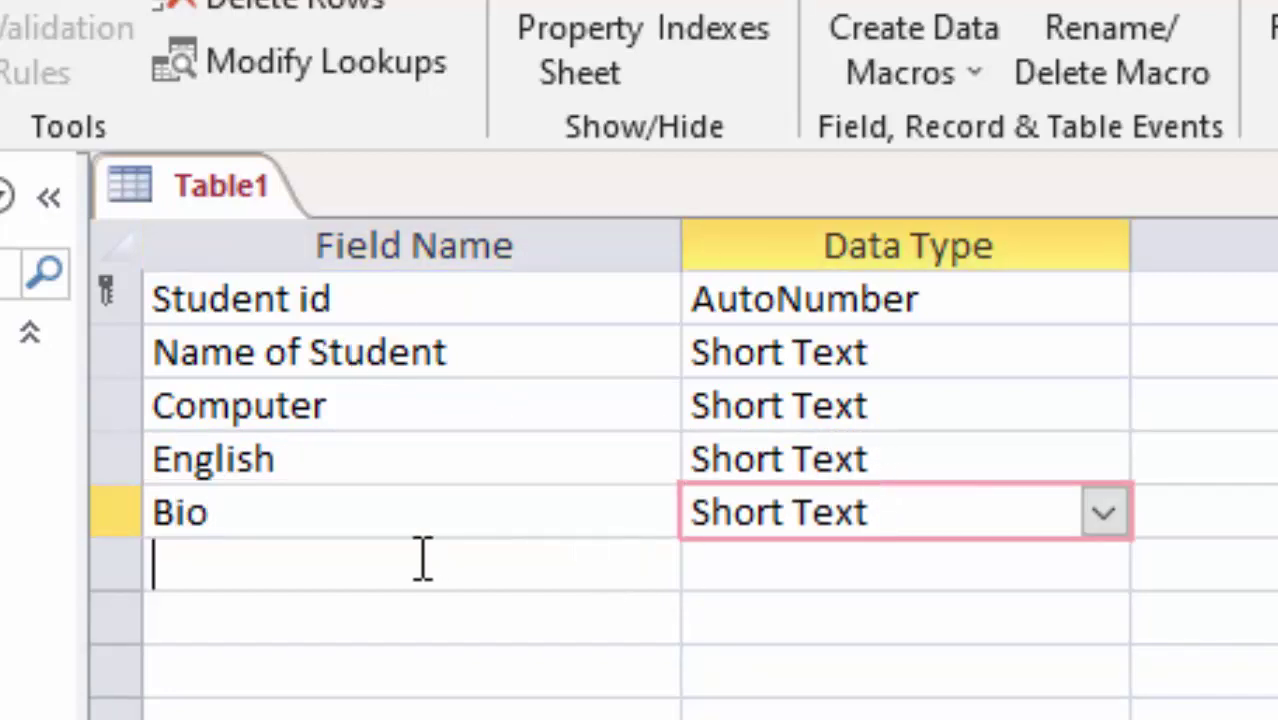
pyautogui.write('To')
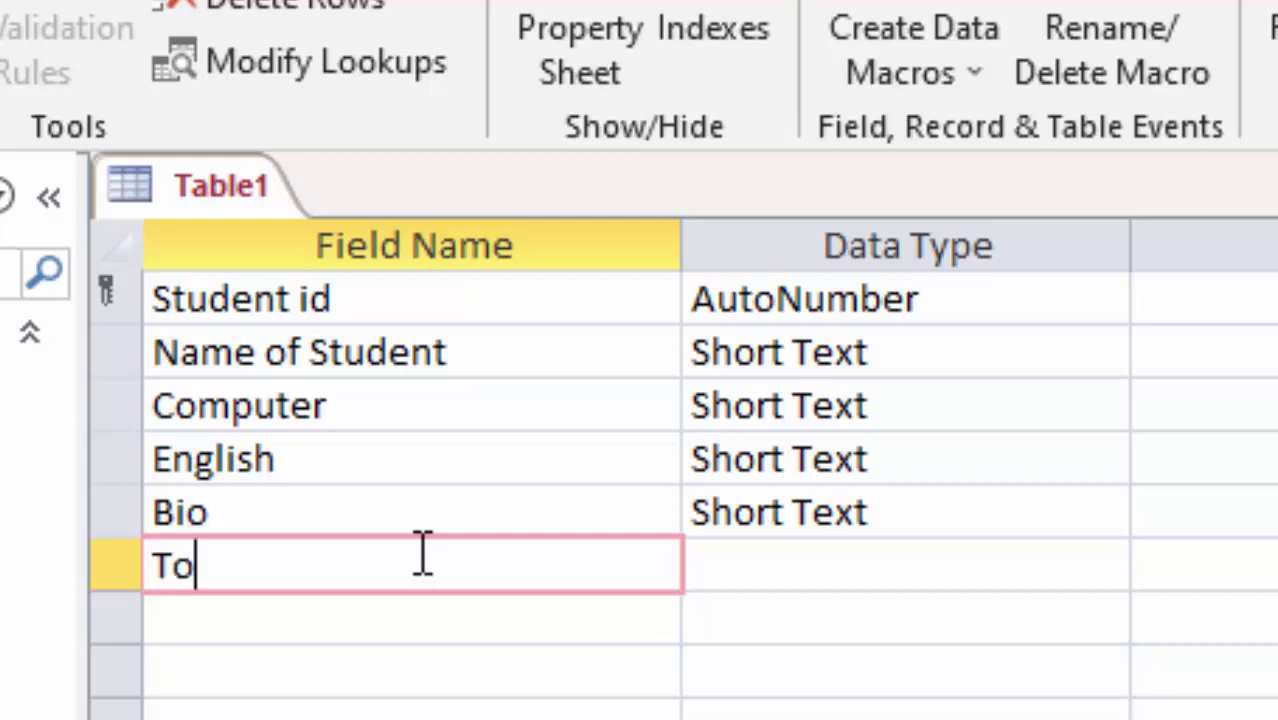
pyautogui.write('tal')
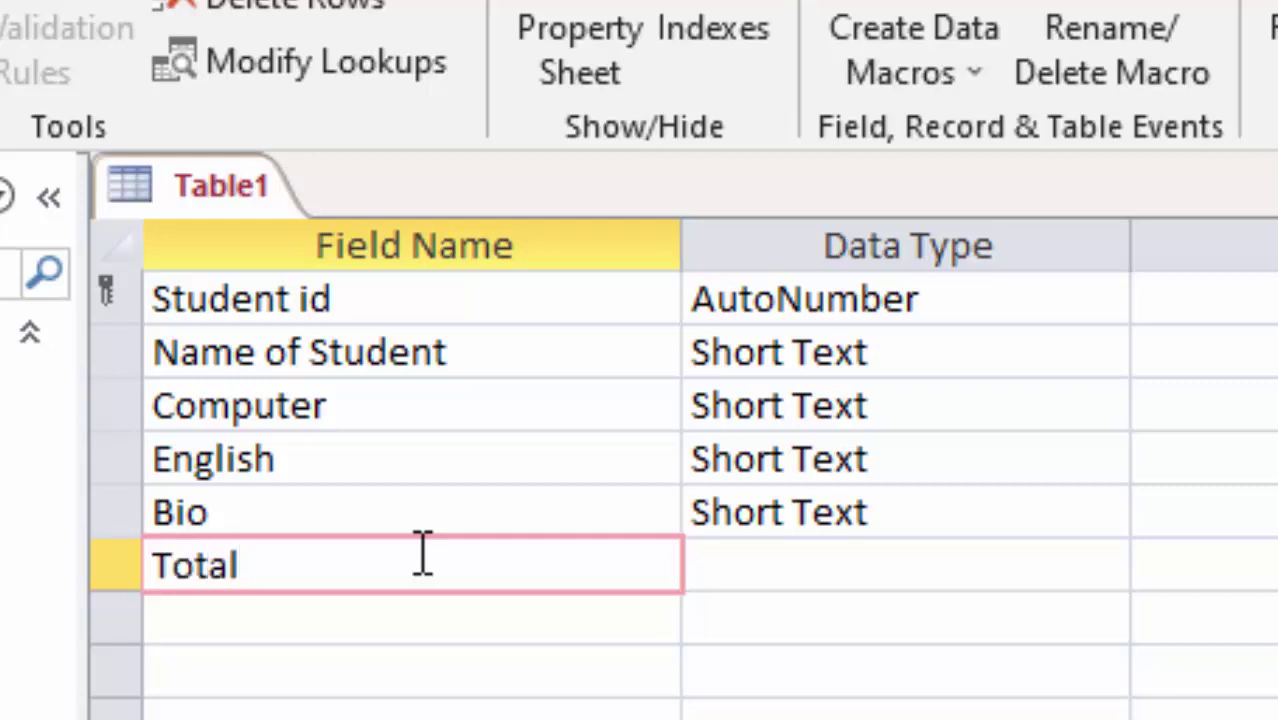
pyautogui.press('Return')
pyautogui.press('Return')
pyautogui.press('Return')
pyautogui.write('A')
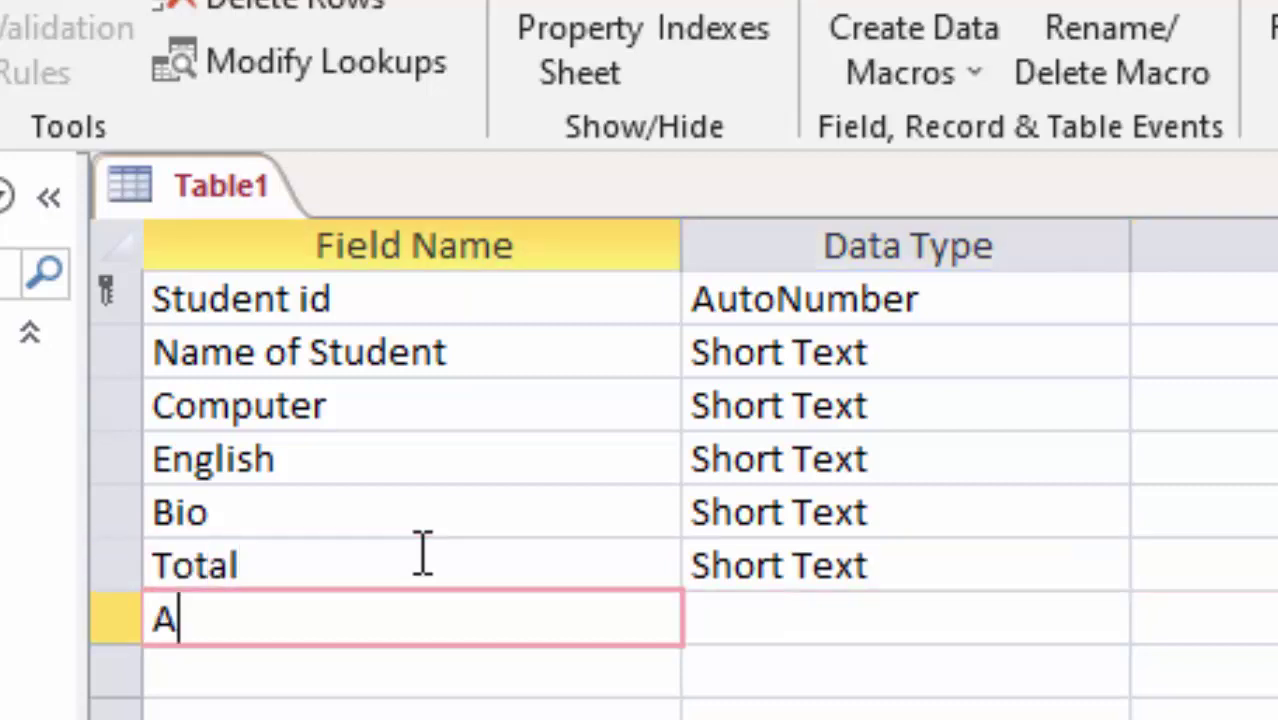
pyautogui.write('verage')
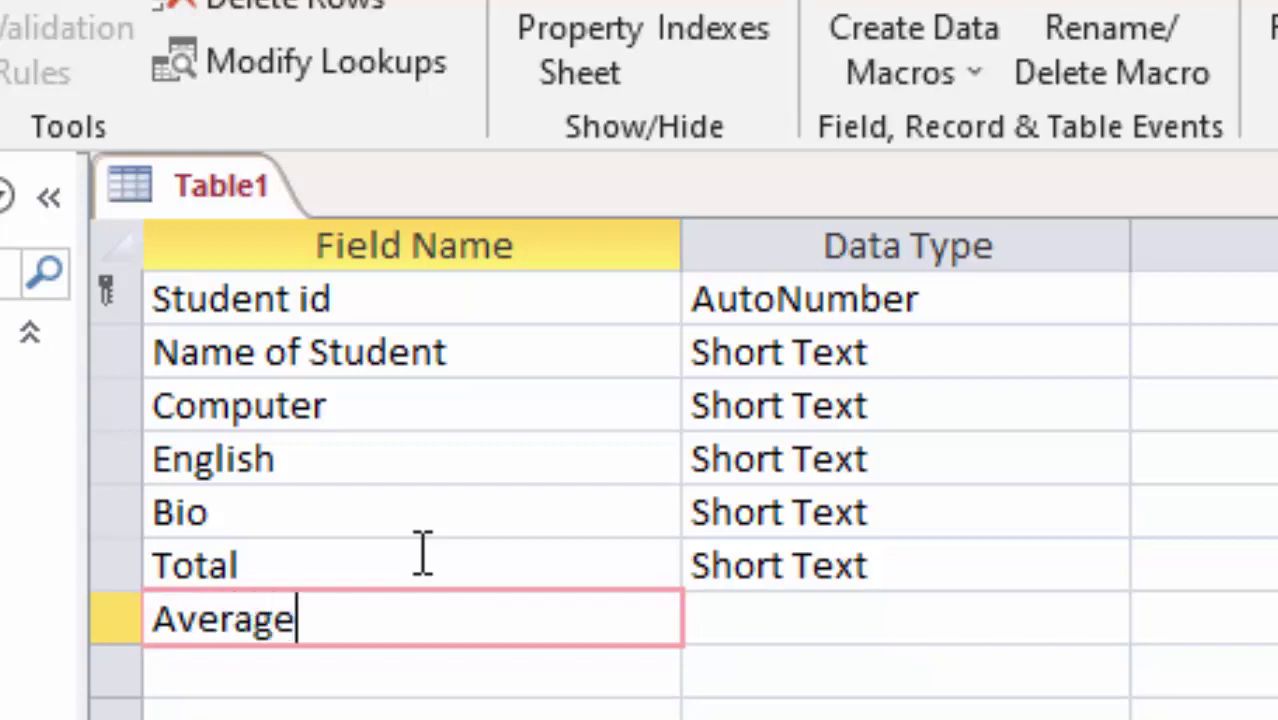
pyautogui.press('Return')
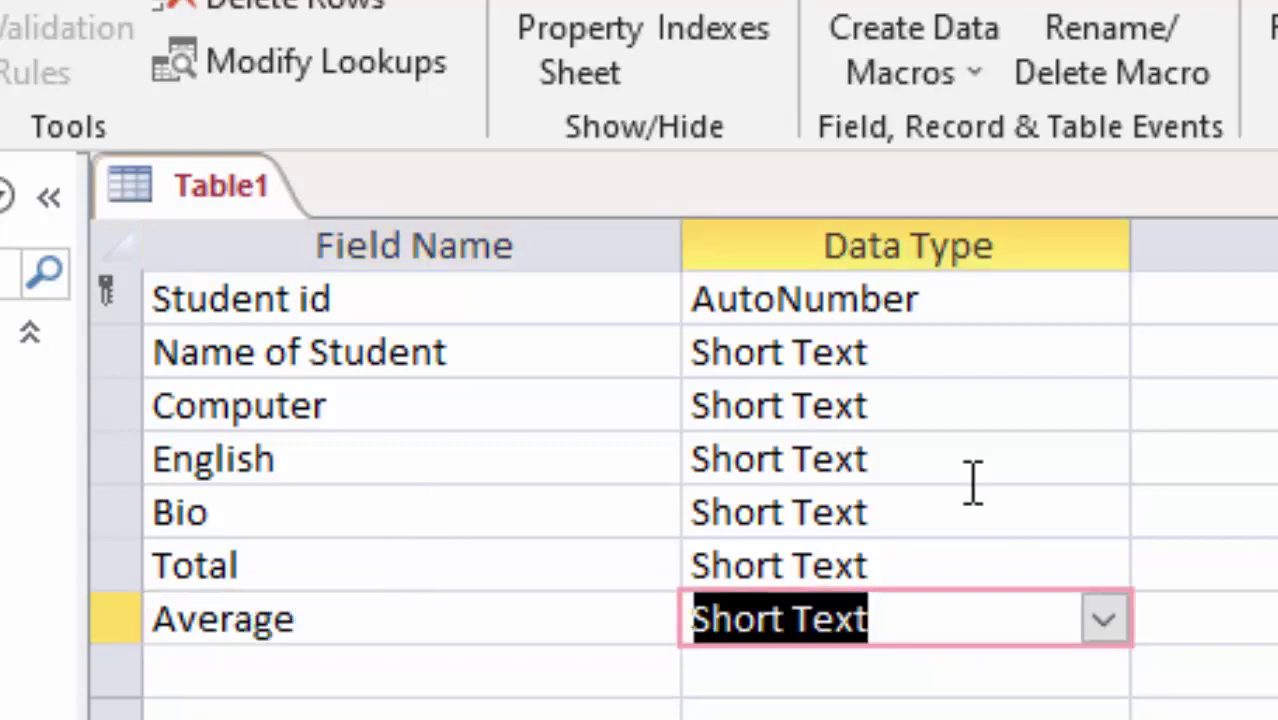
# - Set the Computer and English fields to the Number data type
pyautogui.click(949, 400)
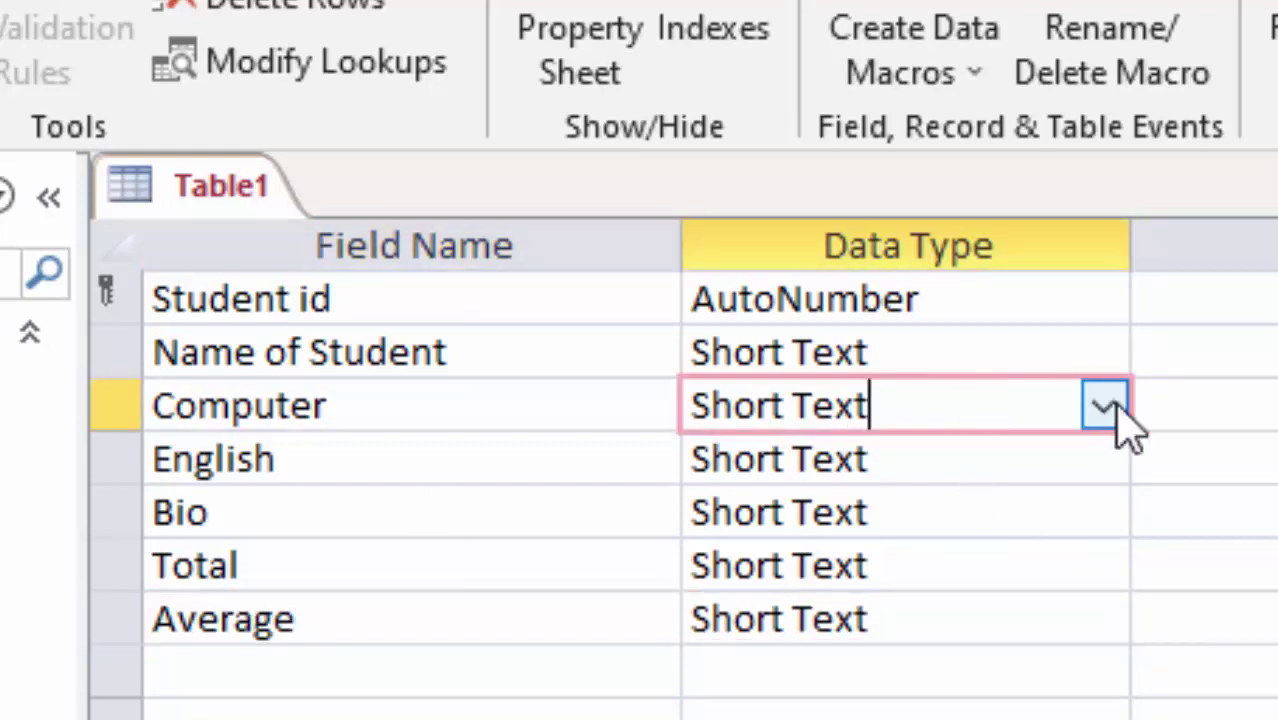
pyautogui.click(1103, 408)
pyautogui.click(964, 564)
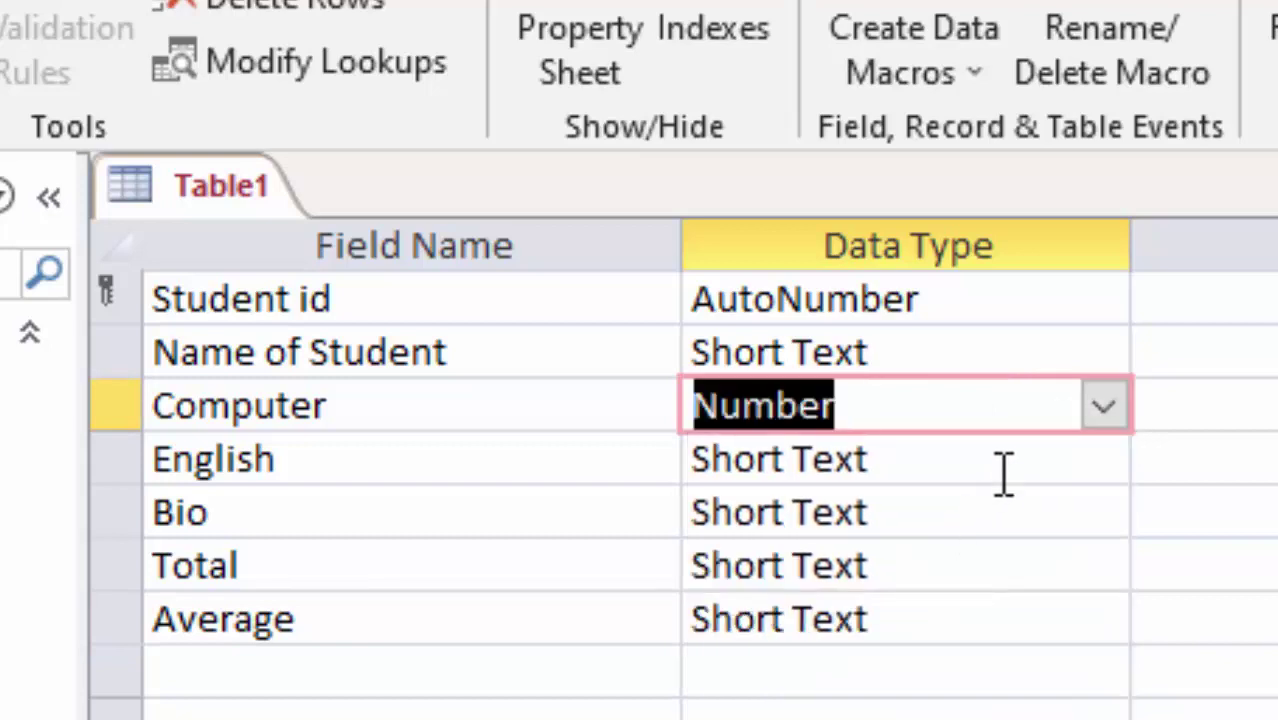
pyautogui.click(1024, 455)
pyautogui.click(1103, 460)
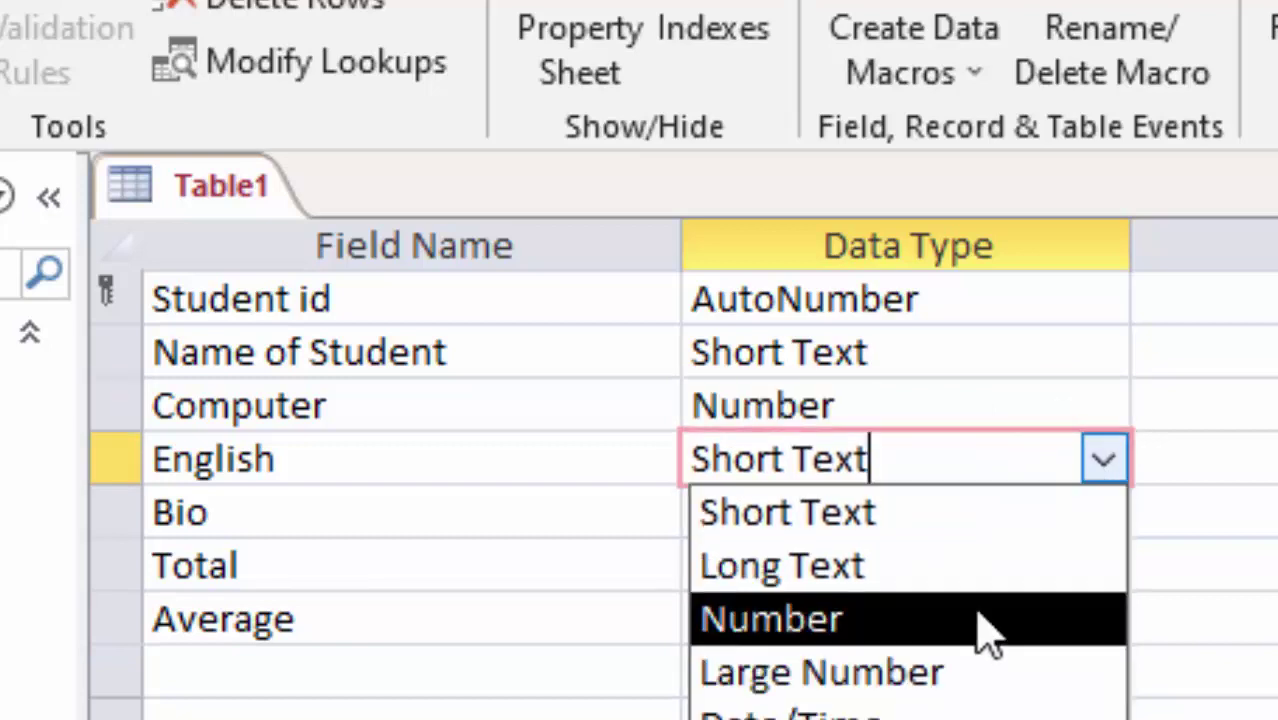
pyautogui.click(984, 617)
# - Set the Bio, Total and Average fields to the Number data type
pyautogui.click(985, 522)
pyautogui.click(1103, 512)
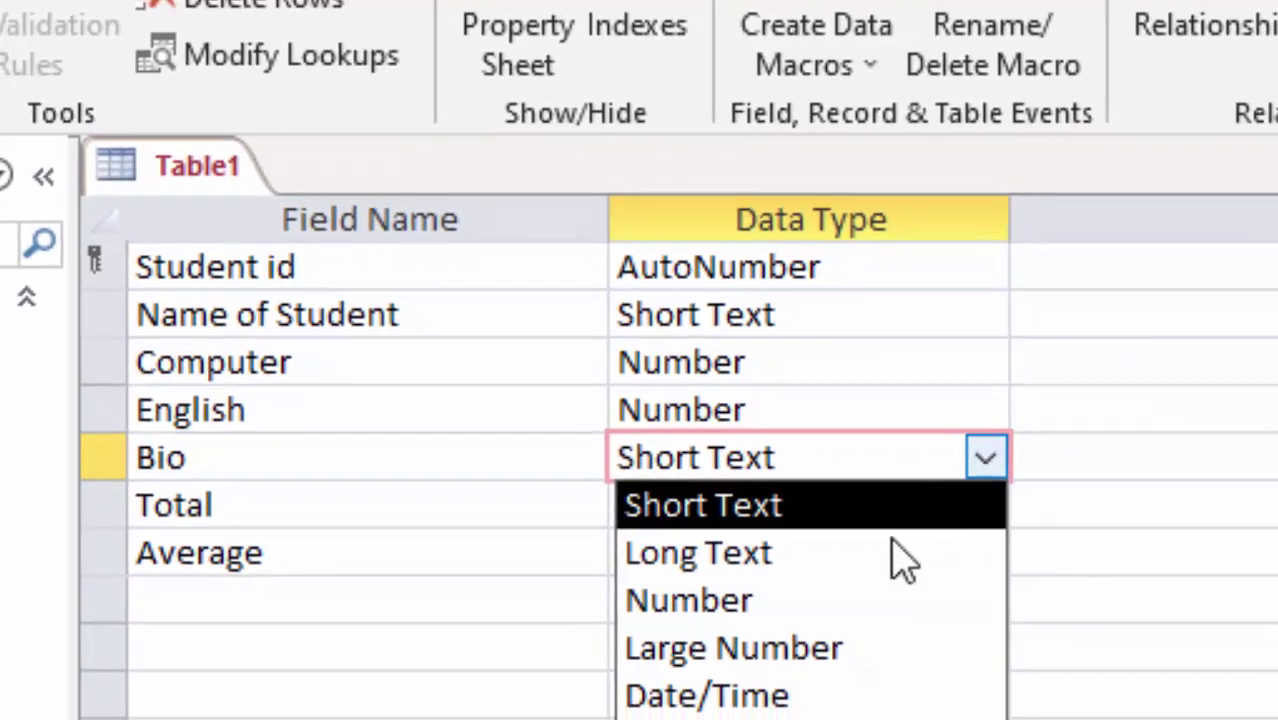
pyautogui.click(785, 540)
pyautogui.click(813, 452)
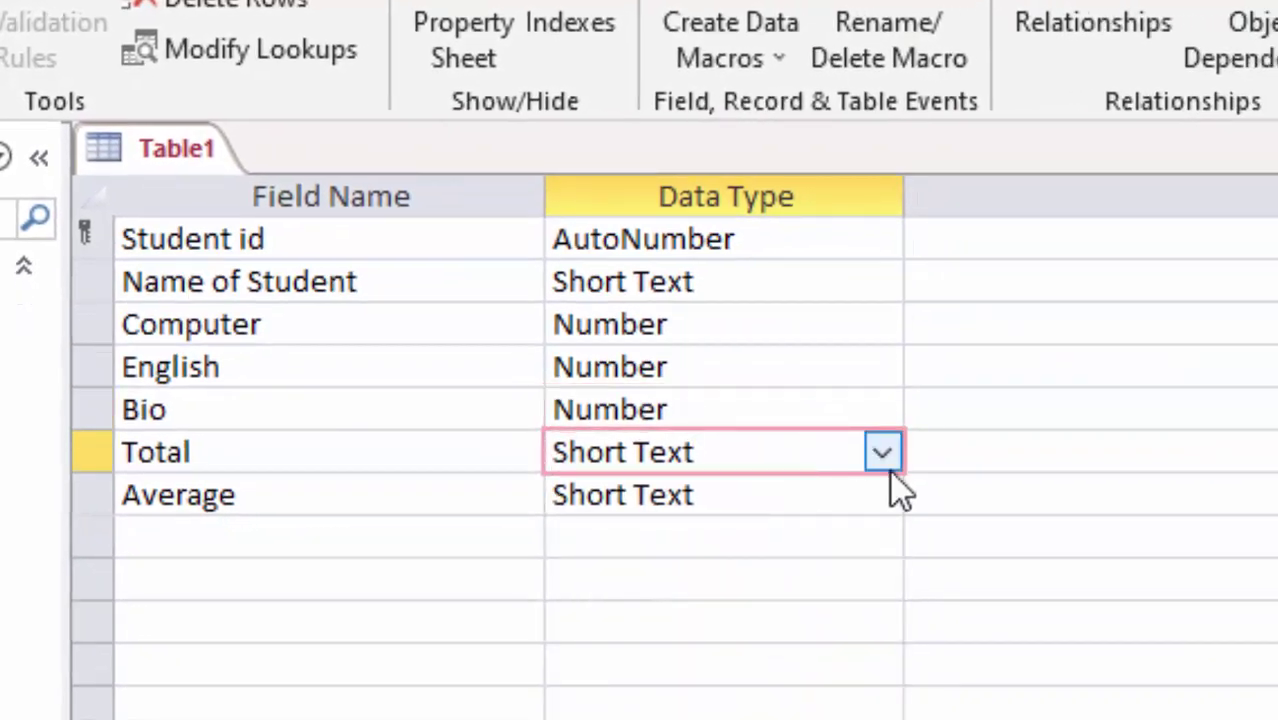
pyautogui.click(884, 456)
pyautogui.click(776, 580)
pyautogui.click(790, 494)
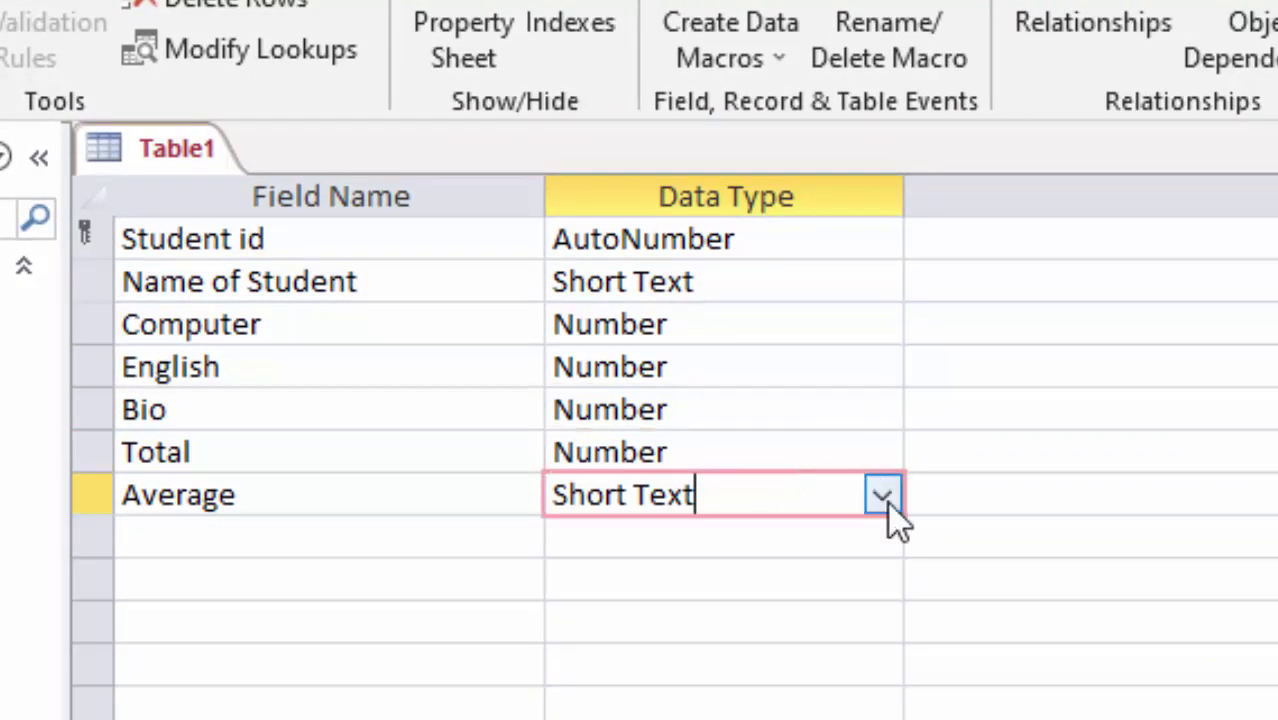
pyautogui.click(885, 499)
pyautogui.click(760, 622)
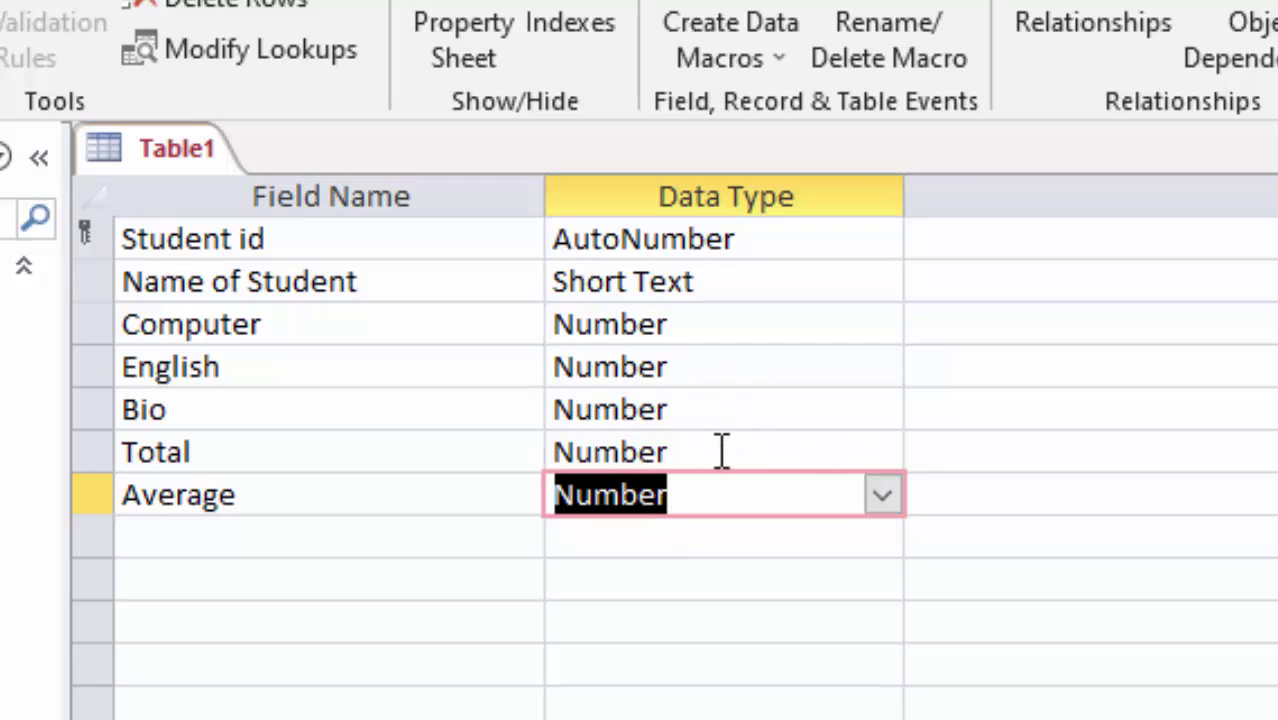
pyautogui.click(759, 450)
pyautogui.click(883, 455)
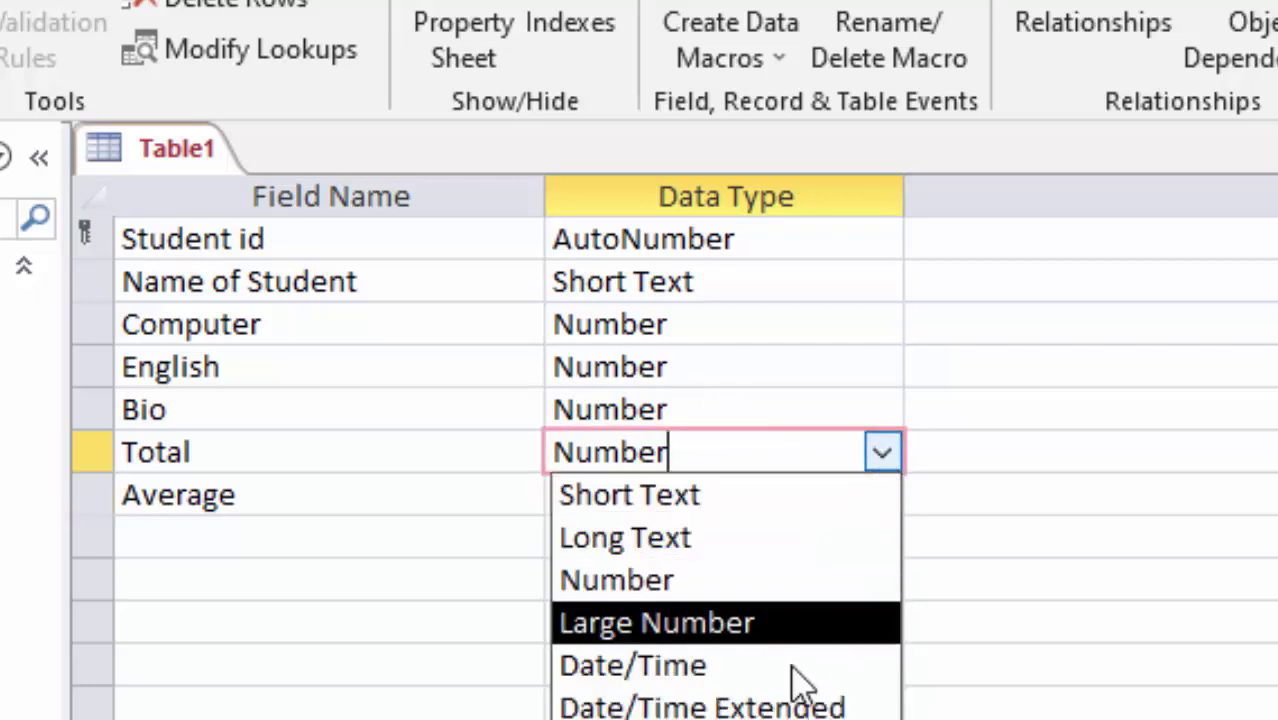
# - Make Total a Calculated field with the expression [Computer]+[English]+[Bio]
pyautogui.click(630, 710)
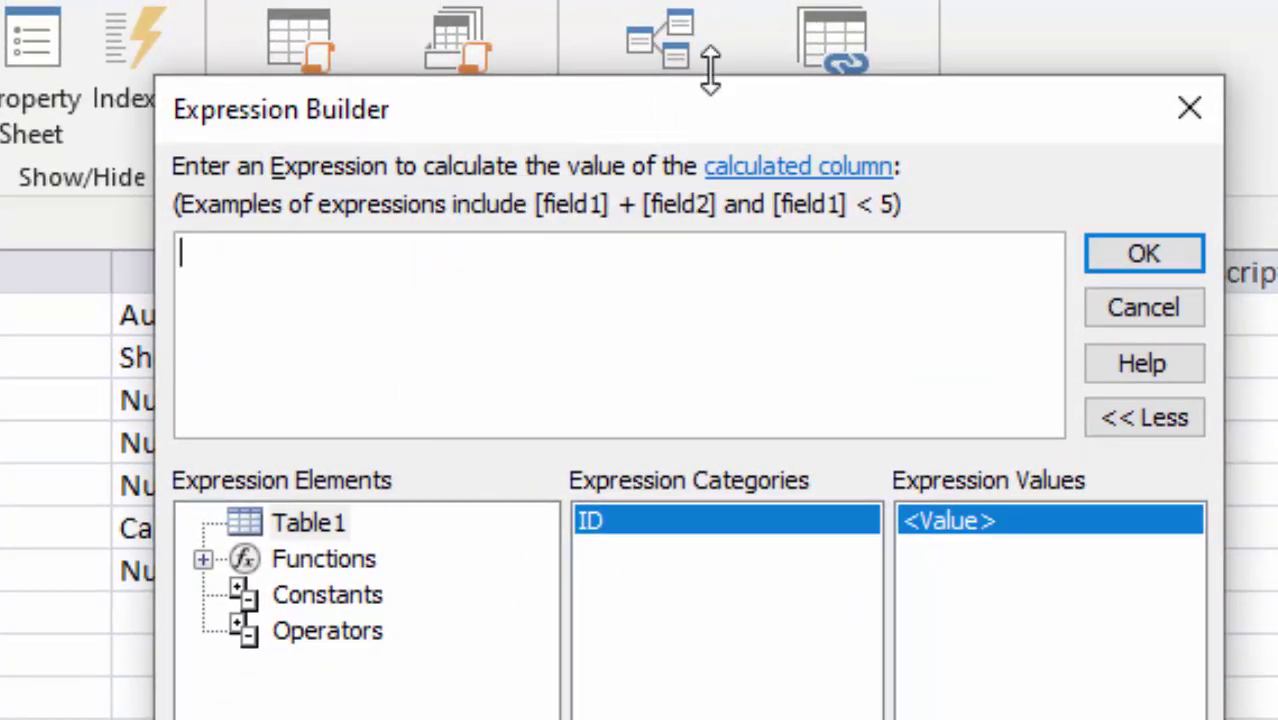
pyautogui.moveTo(710, 130)
pyautogui.mouseDown()
pyautogui.moveTo(673, 322)
pyautogui.moveTo(1056, 157)
pyautogui.mouseUp()
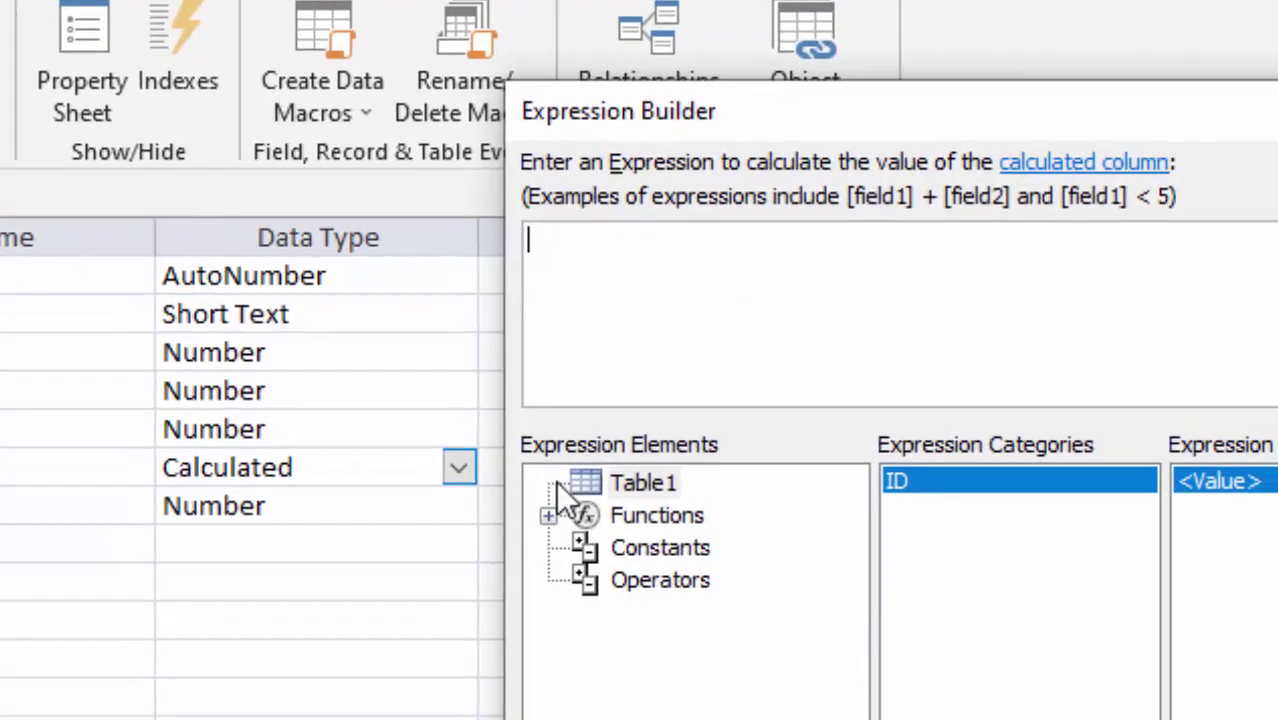
pyautogui.write('[')
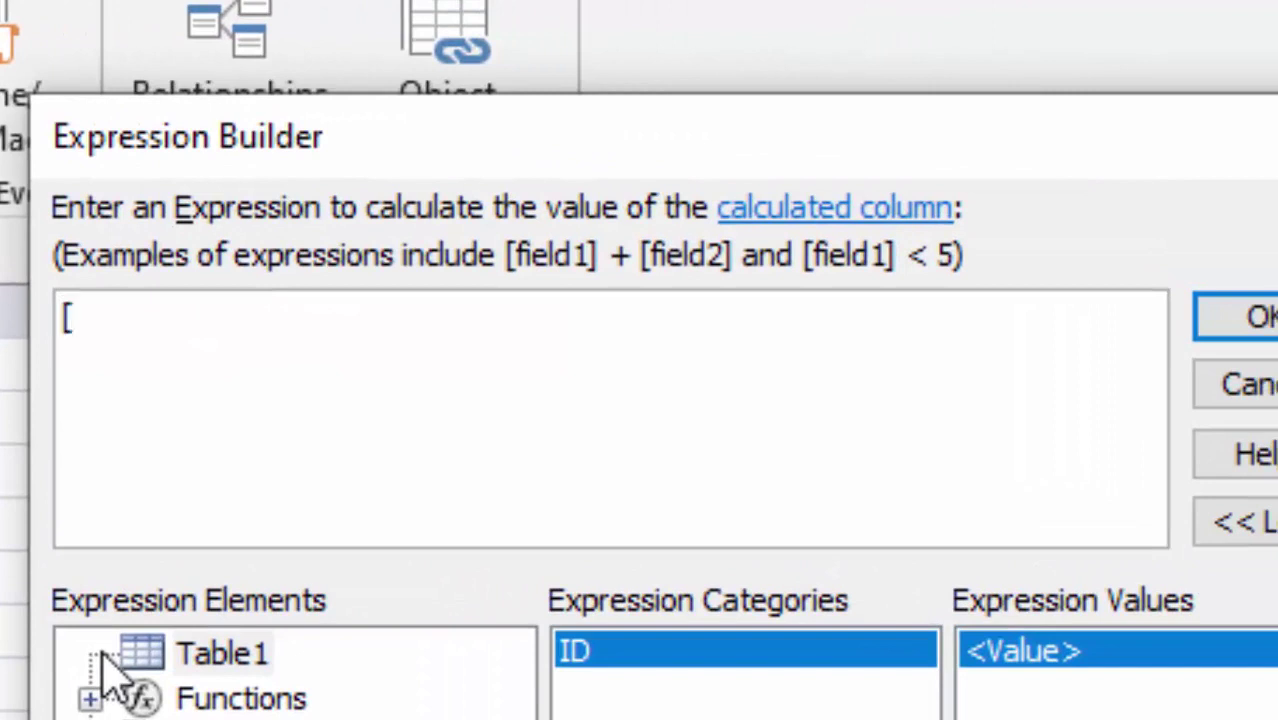
pyautogui.write('C')
pyautogui.write('omputer')
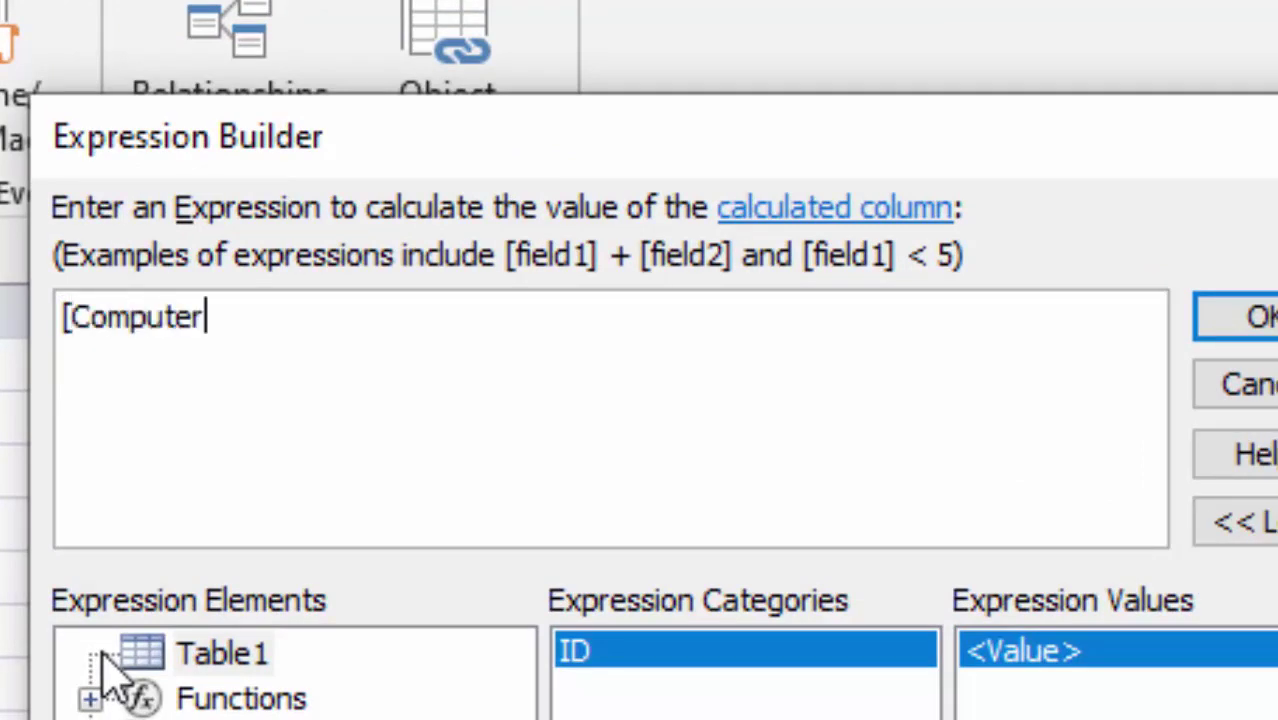
pyautogui.write('] +[')
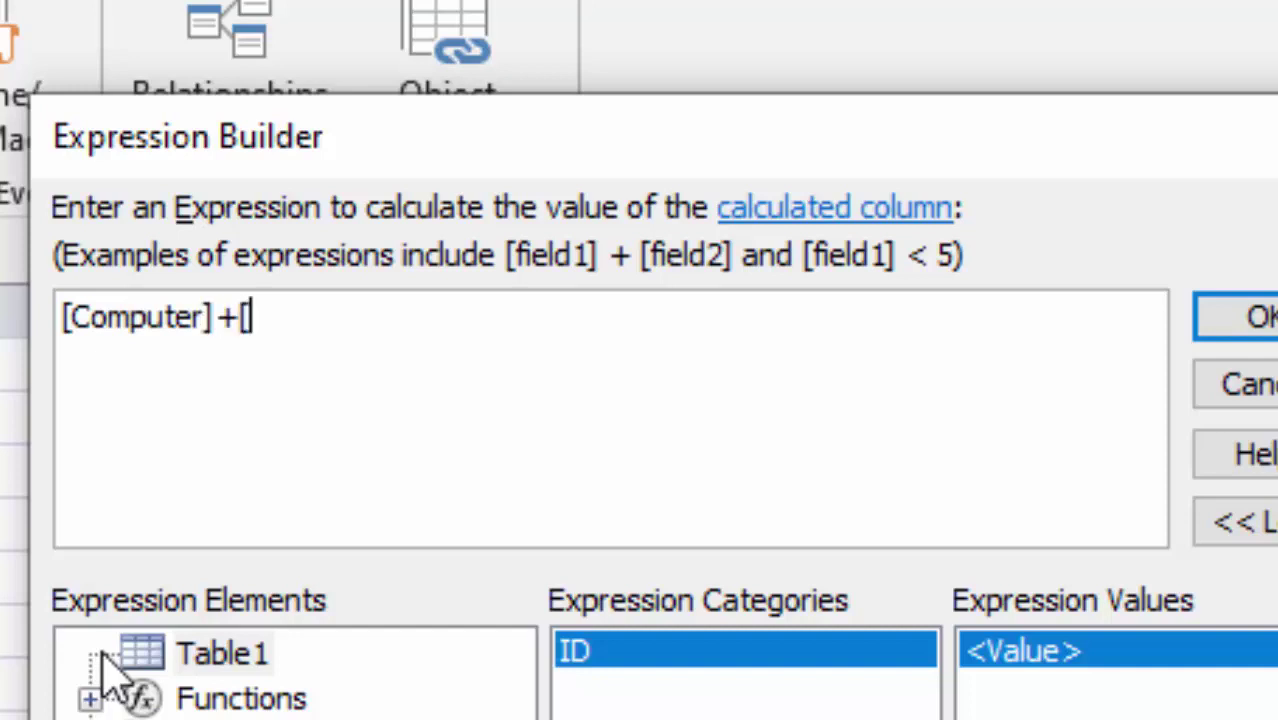
pyautogui.write('En')
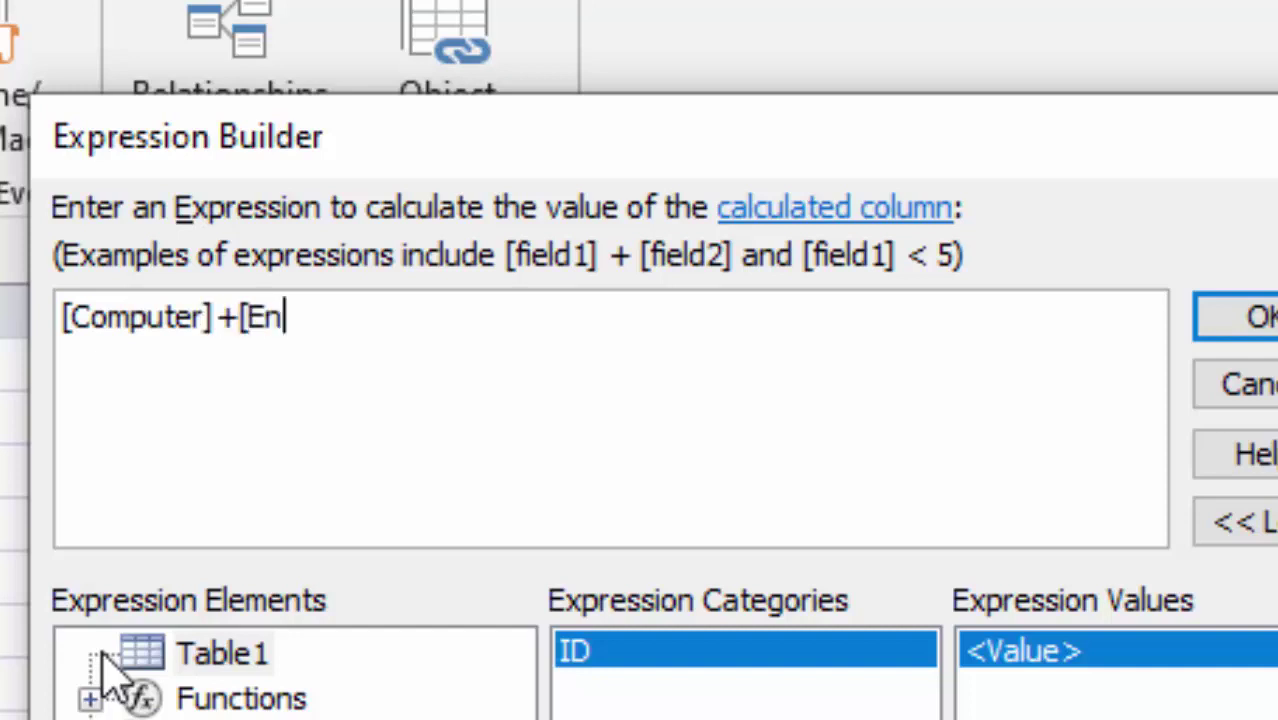
pyautogui.write('glish')
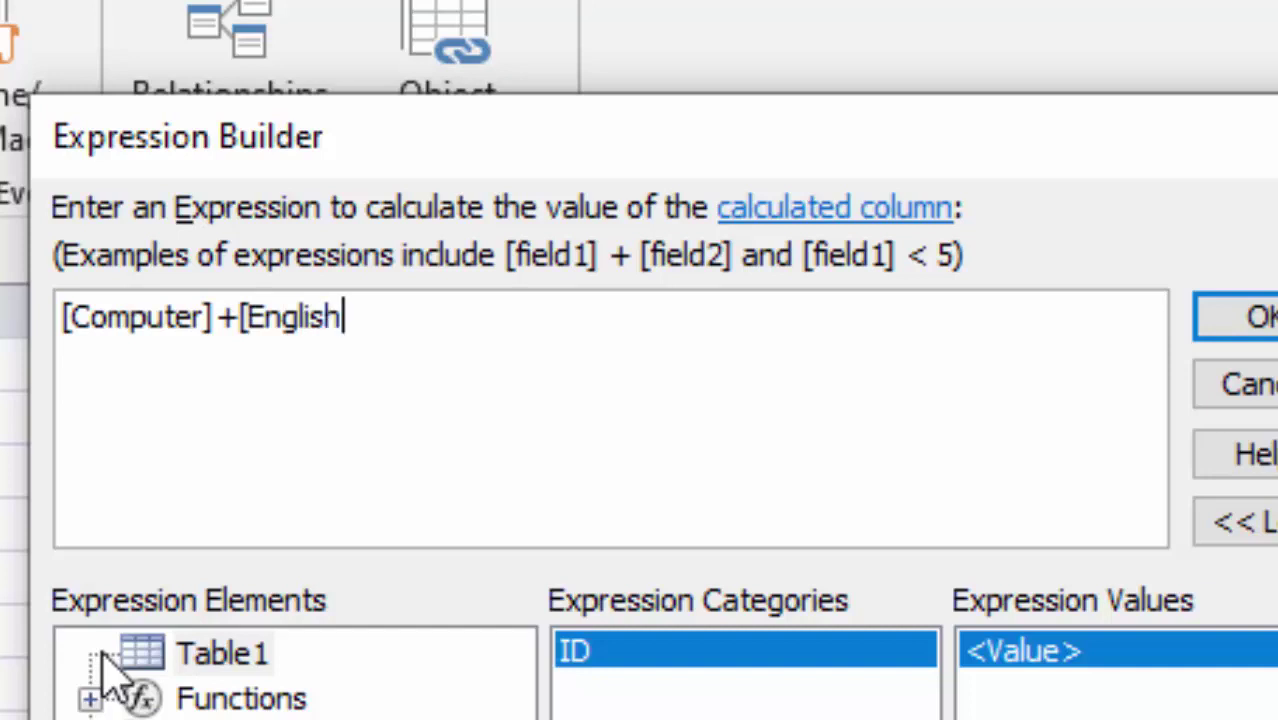
pyautogui.write('] +[')
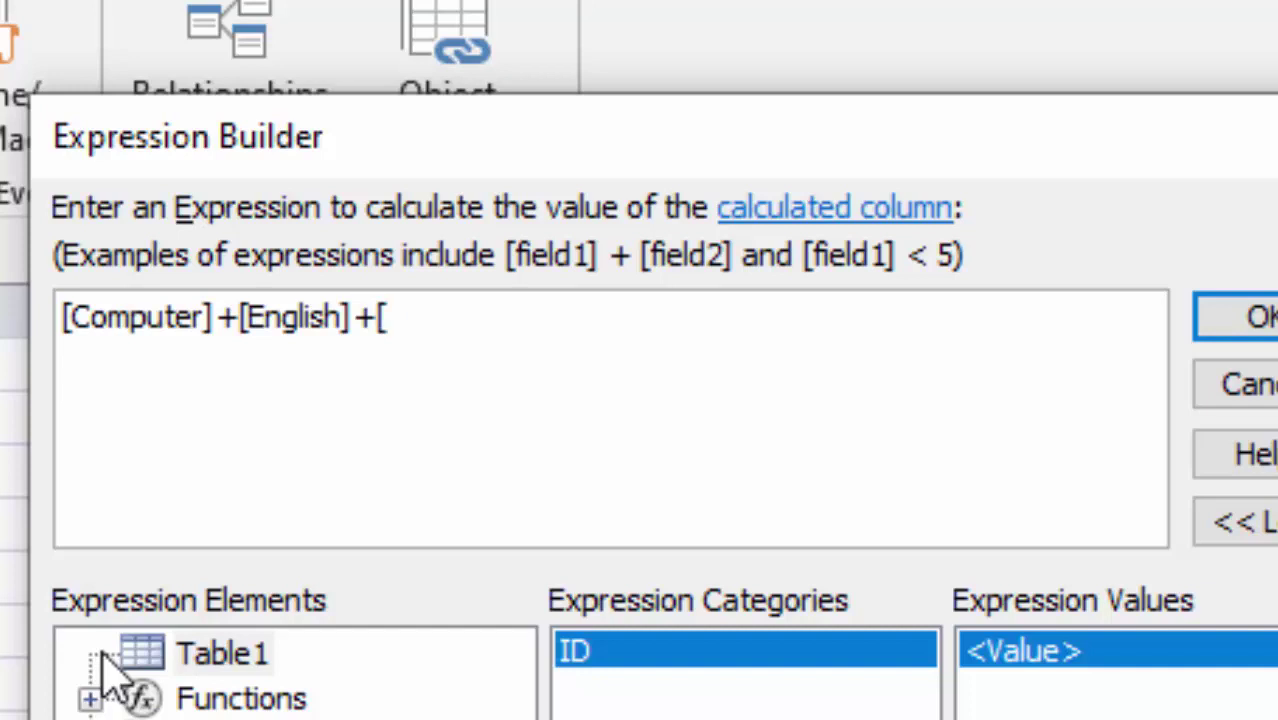
pyautogui.write('Bio')
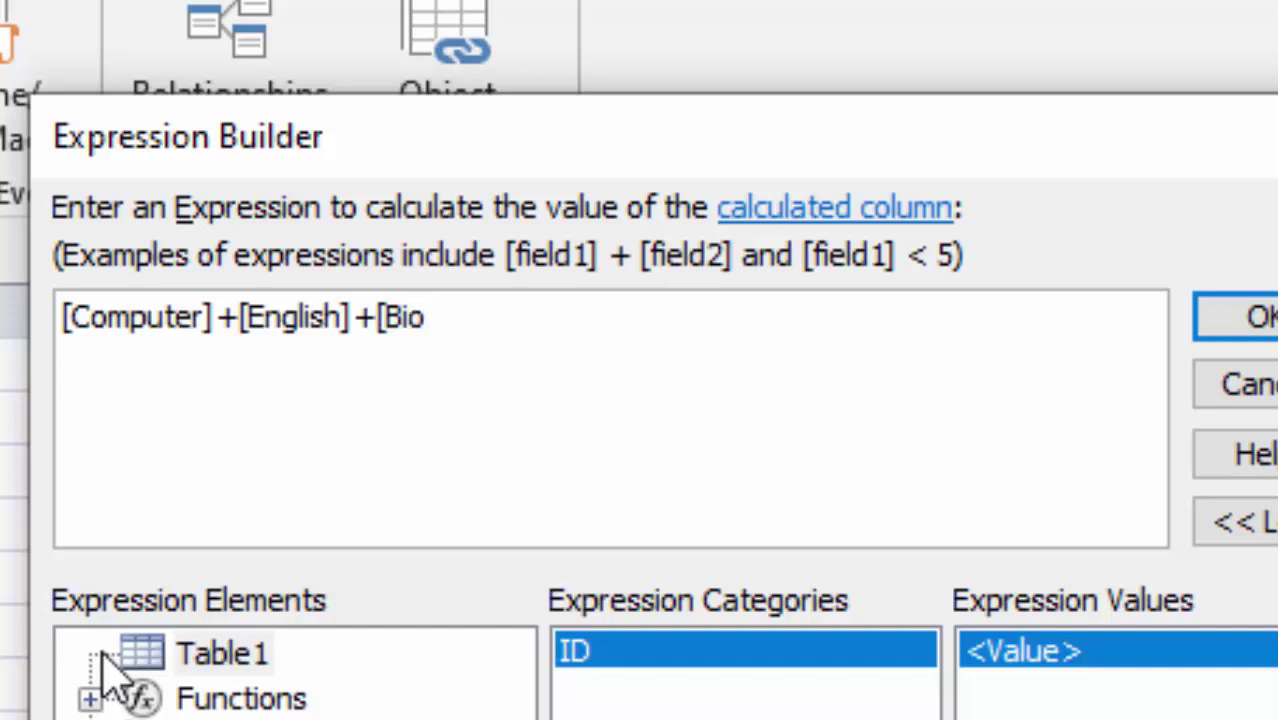
pyautogui.write(']')
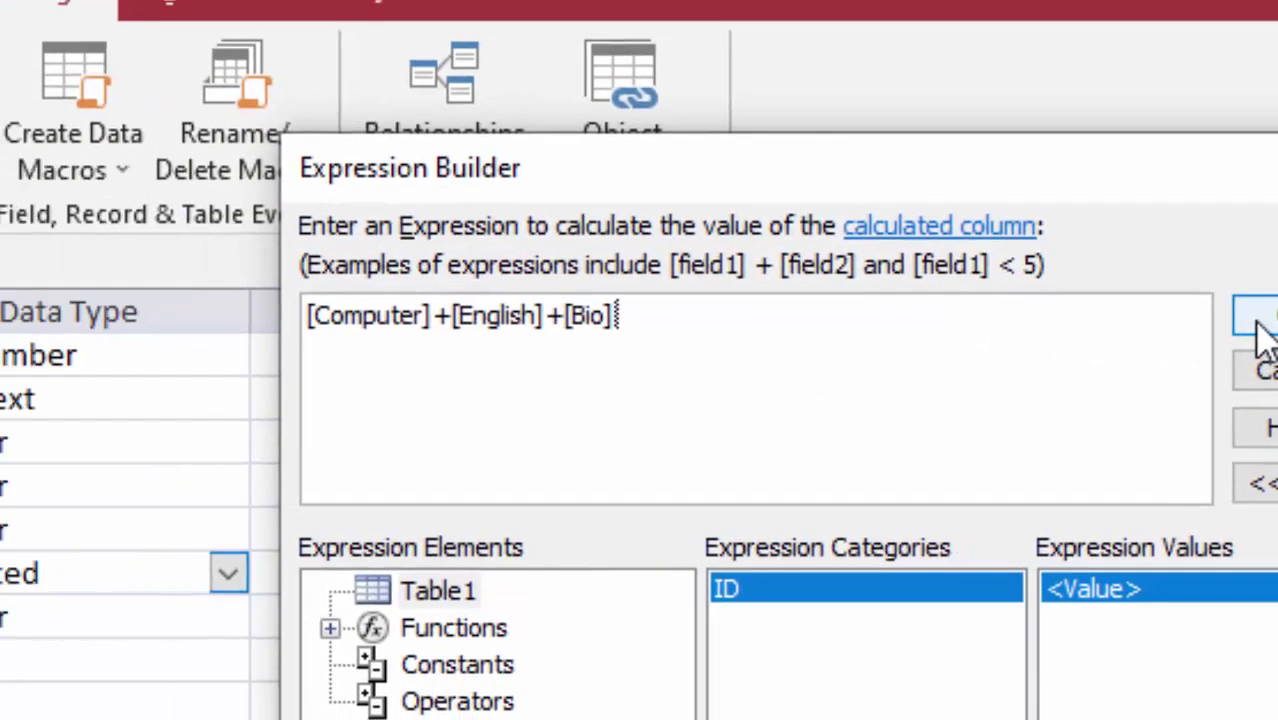
pyautogui.click(1115, 306)
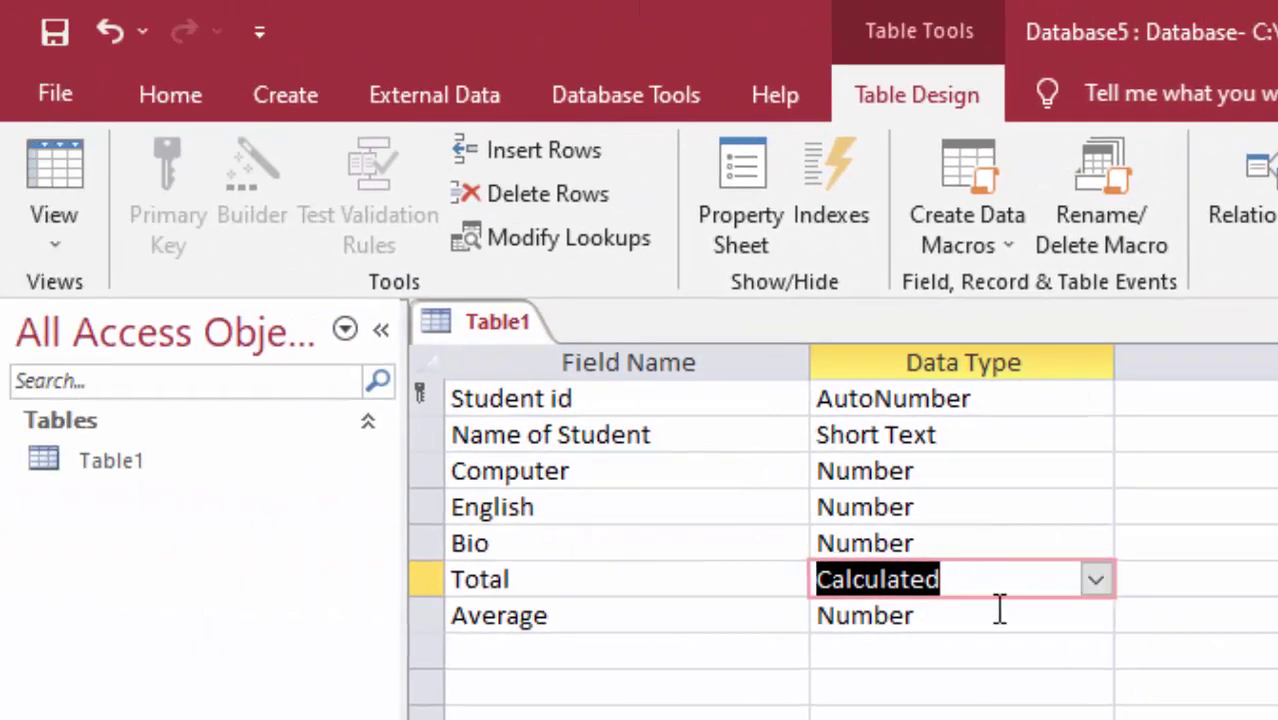
# - Make Average a Calculated field with the expression [Total]/3
pyautogui.click(999, 612)
pyautogui.click(1096, 616)
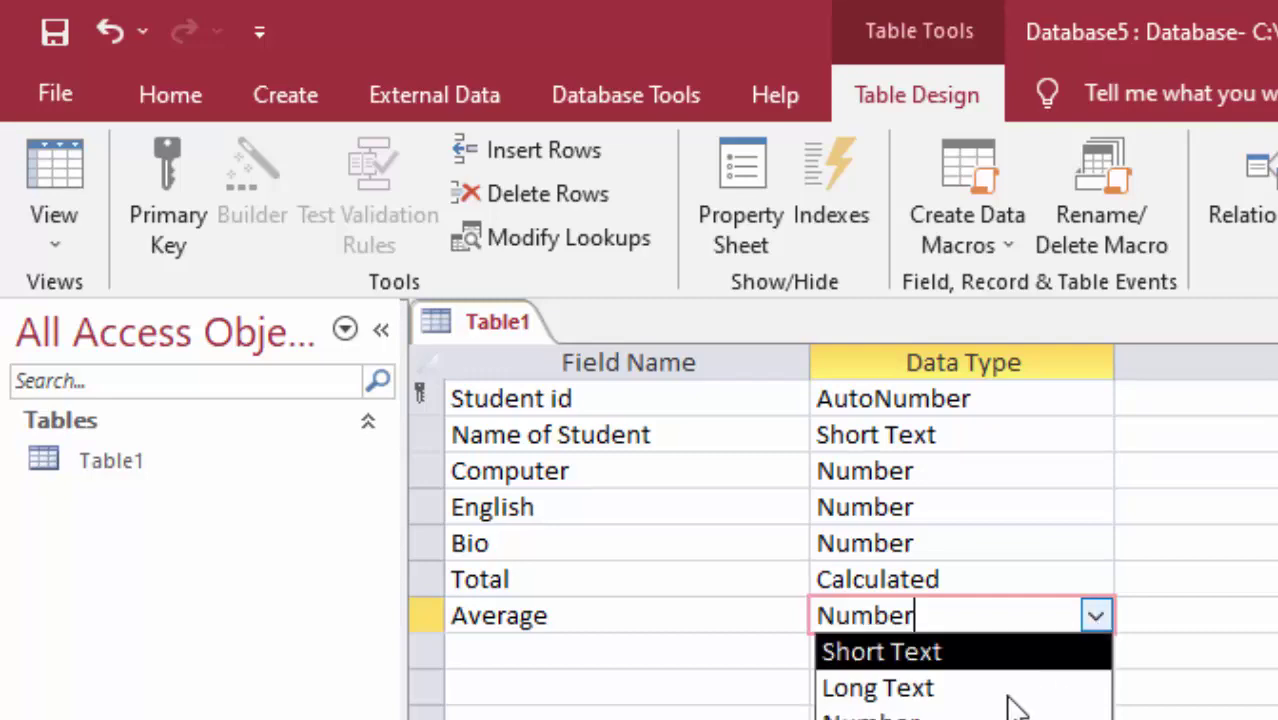
pyautogui.click(870, 716)
pyautogui.write('[')
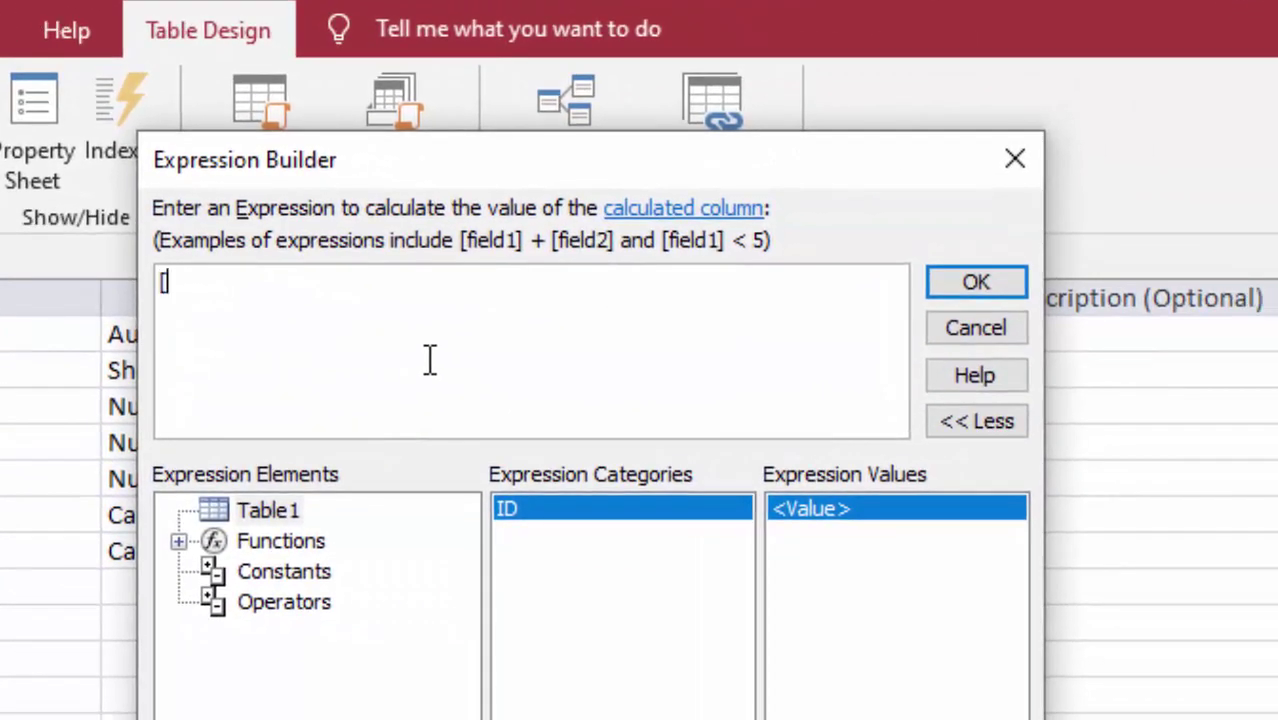
pyautogui.write('Tot')
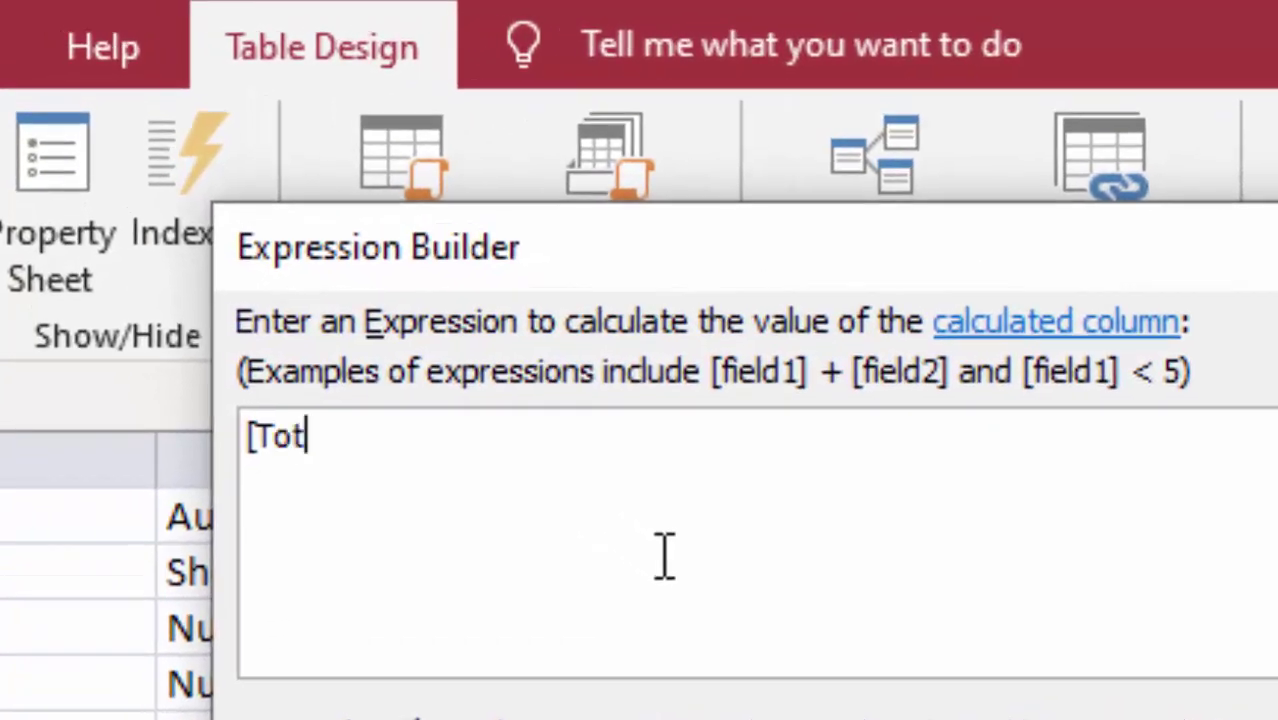
pyautogui.write('al]/')
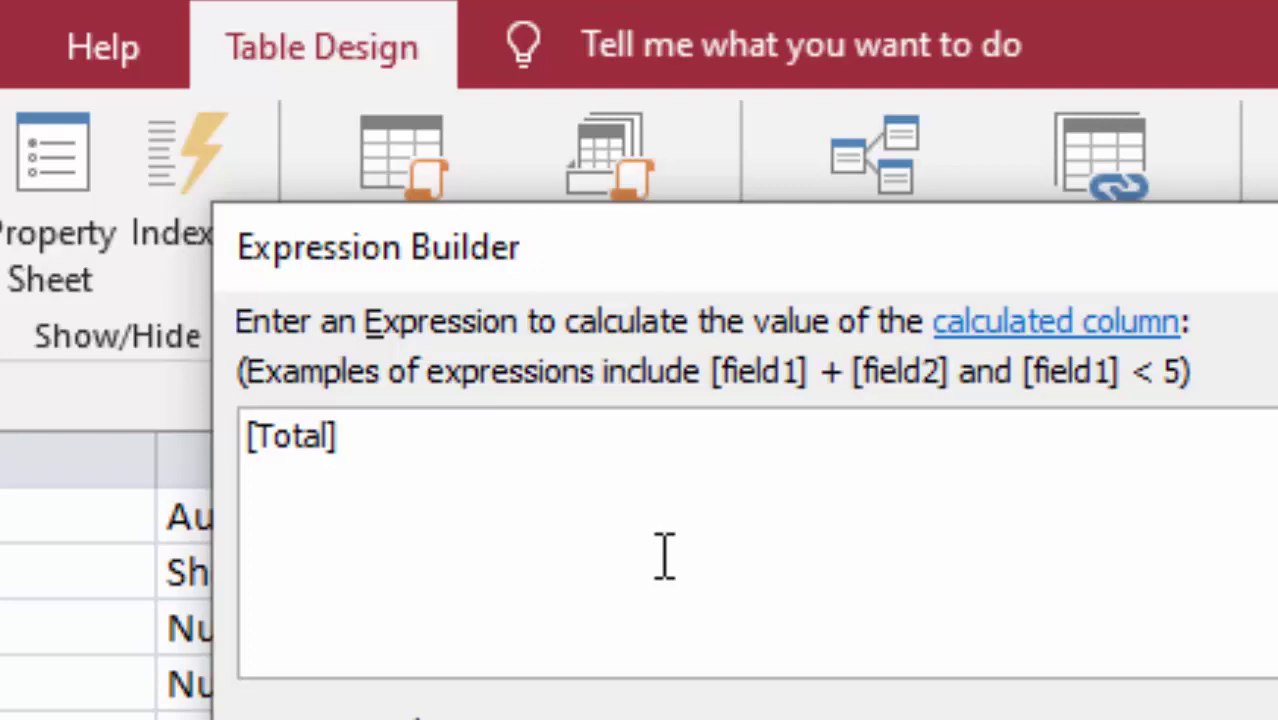
pyautogui.write('3')
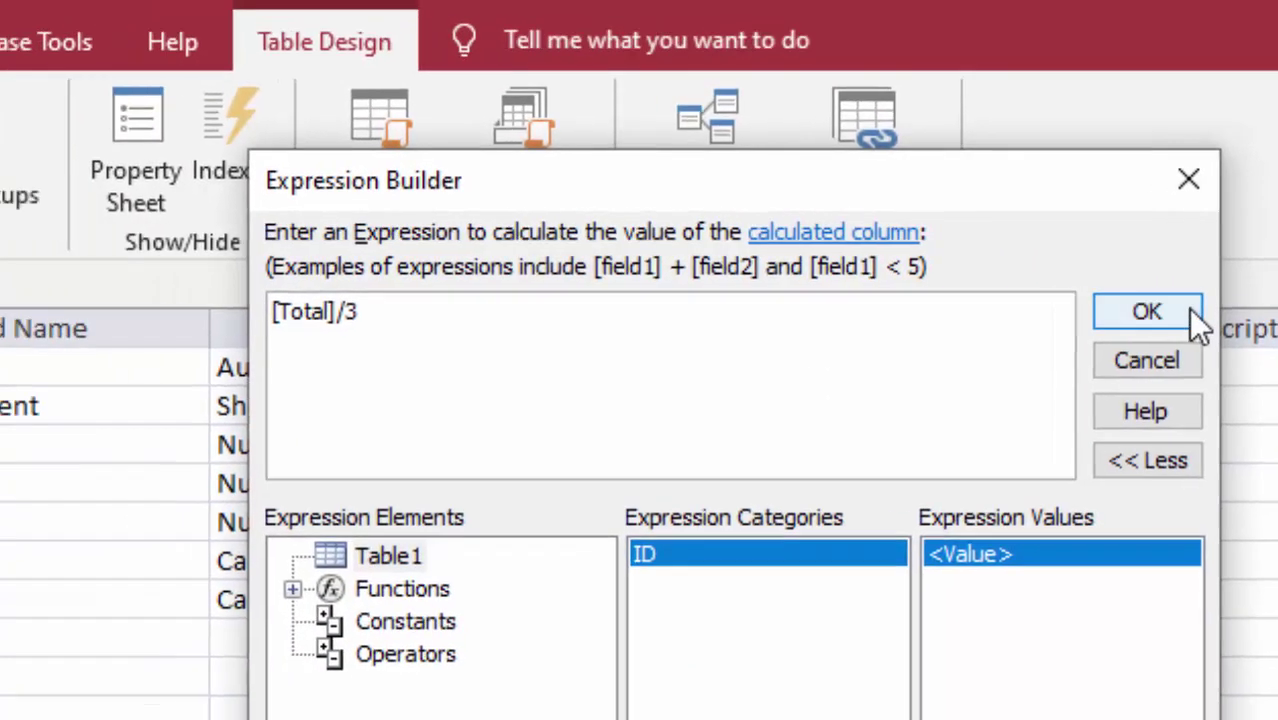
pyautogui.click(1110, 316)
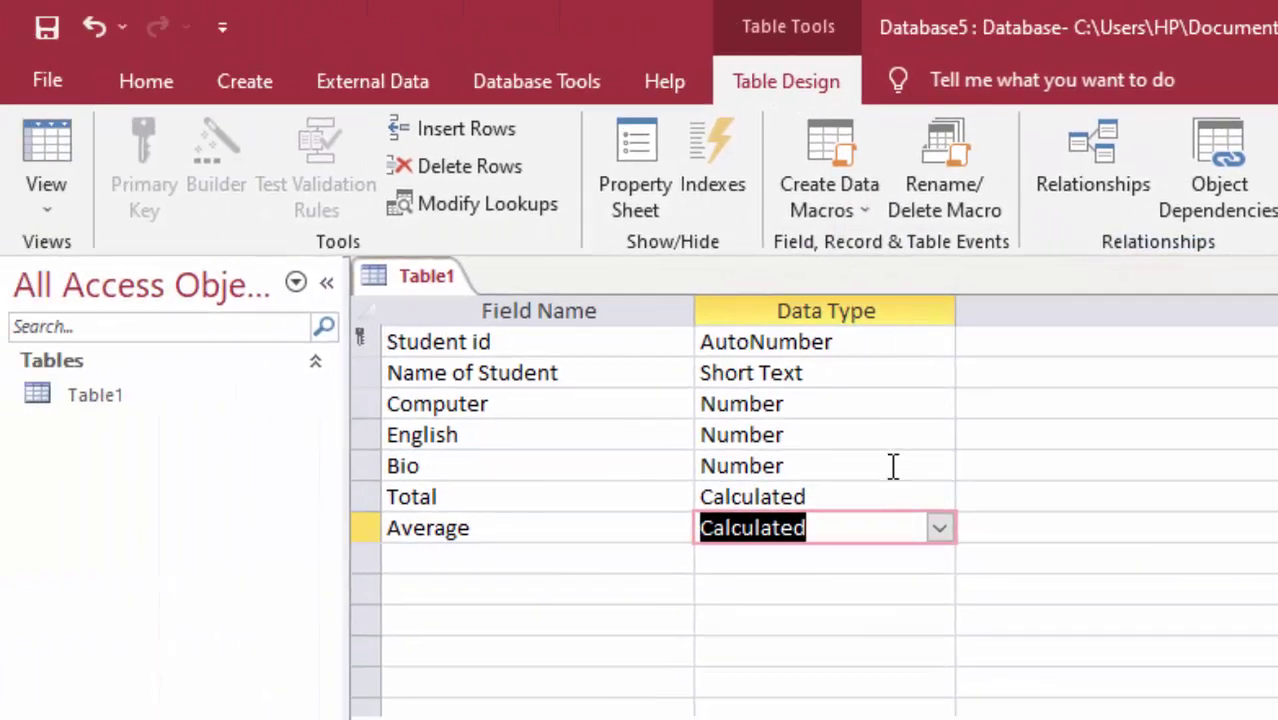
# - Save the design changes, switch to Datasheet view and widen the Name of Student column
pyautogui.click(48, 143)
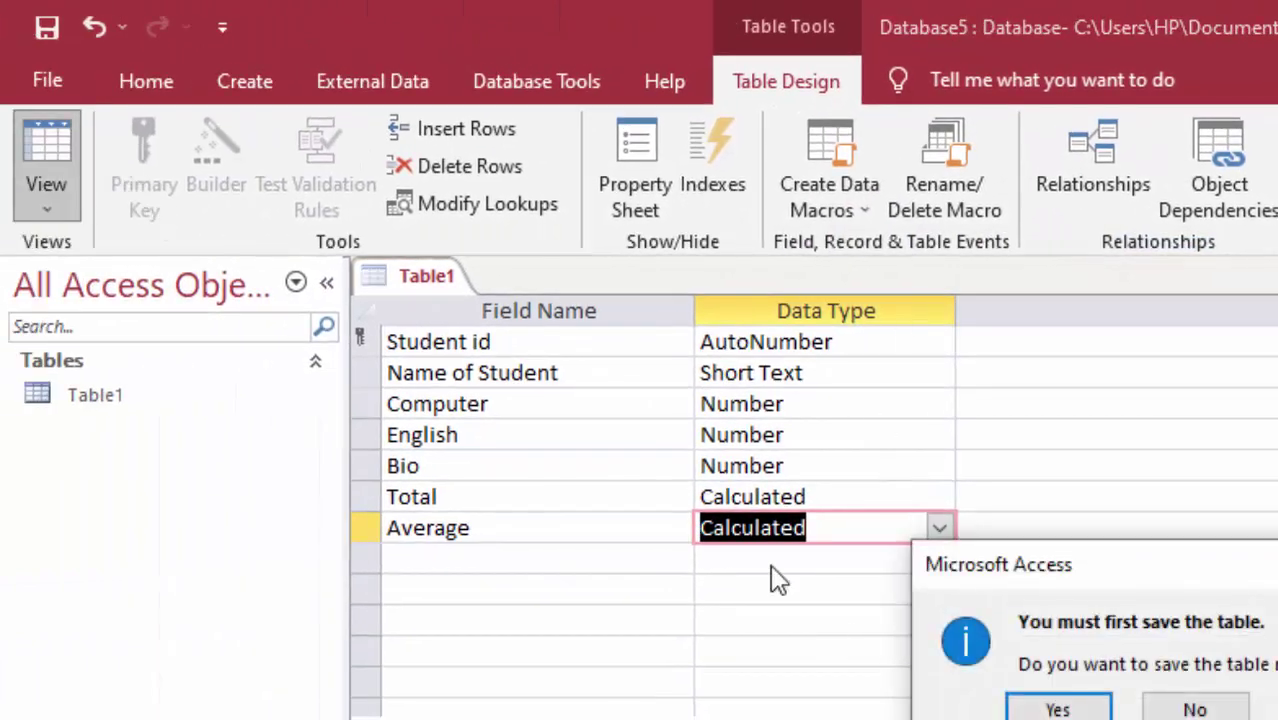
pyautogui.click(1058, 709)
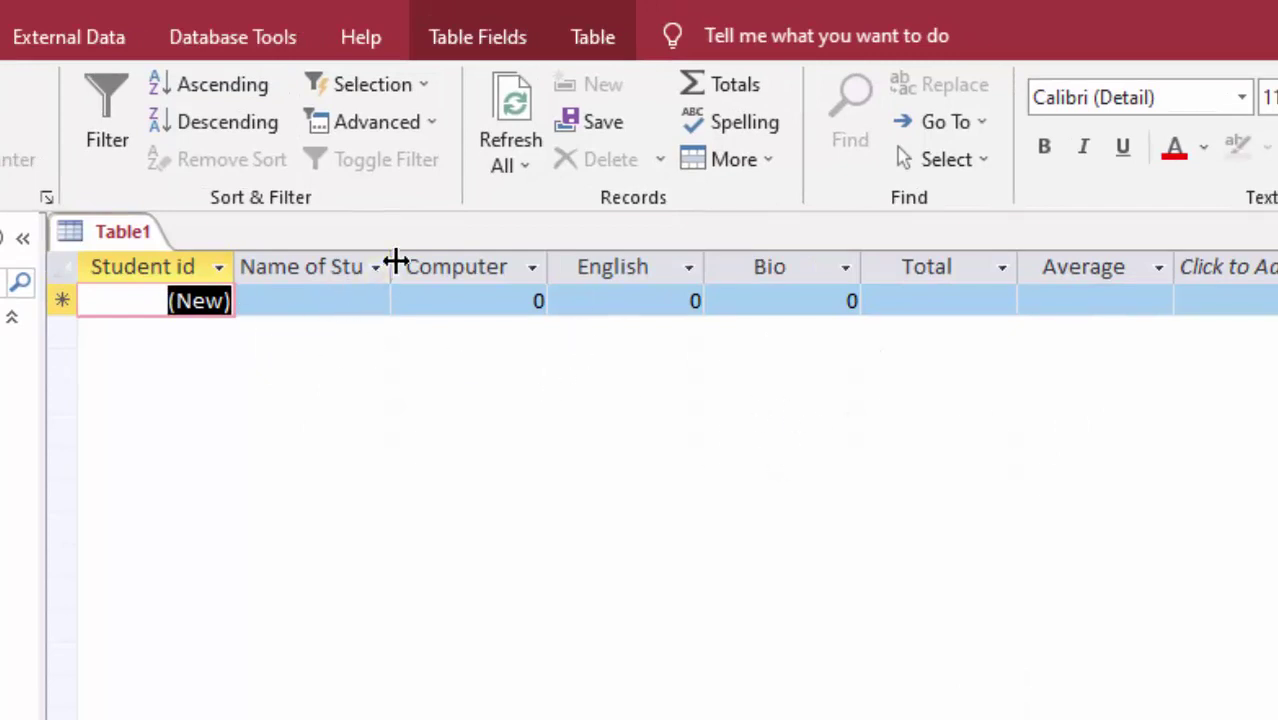
pyautogui.moveTo(393, 266); pyautogui.dragTo(440, 285)
# - Enter the first student's name with Computer 56, English 67 and Bio 78
pyautogui.click(386, 301)
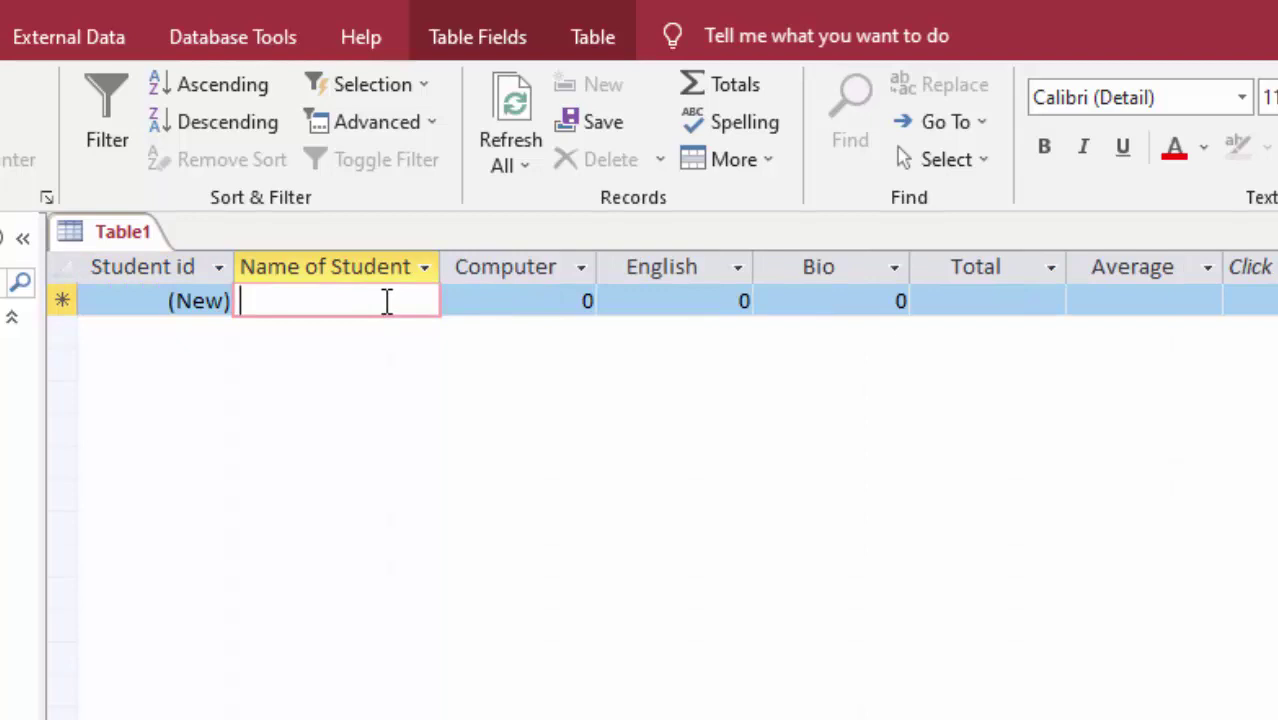
pyautogui.write('Ram')
pyautogui.press('Tab')
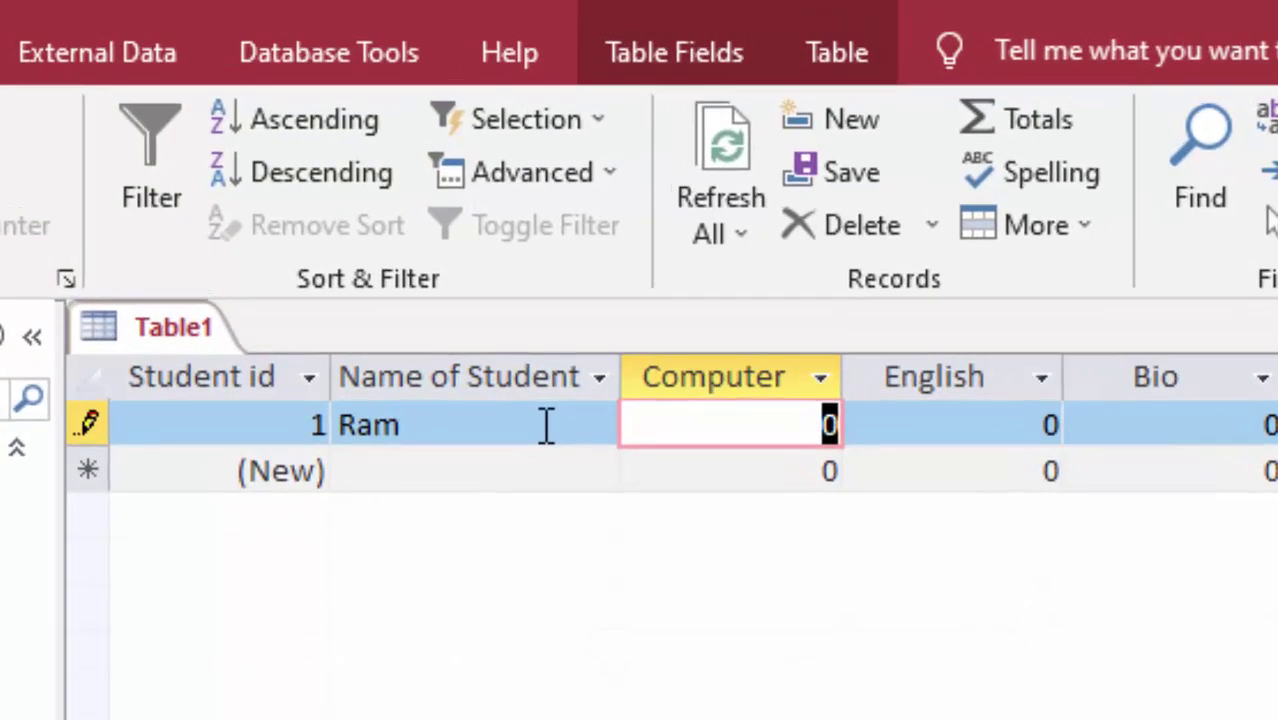
pyautogui.write('56')
pyautogui.press('Tab')
pyautogui.write('67')
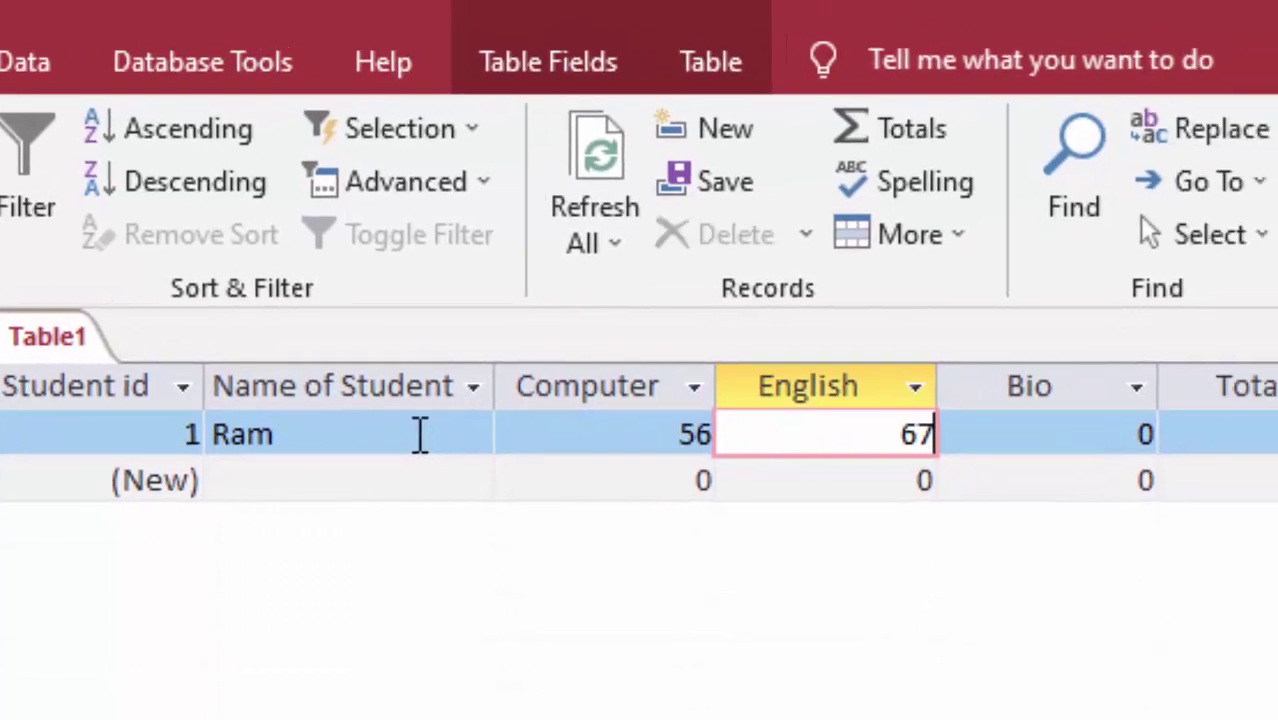
pyautogui.press('Tab')
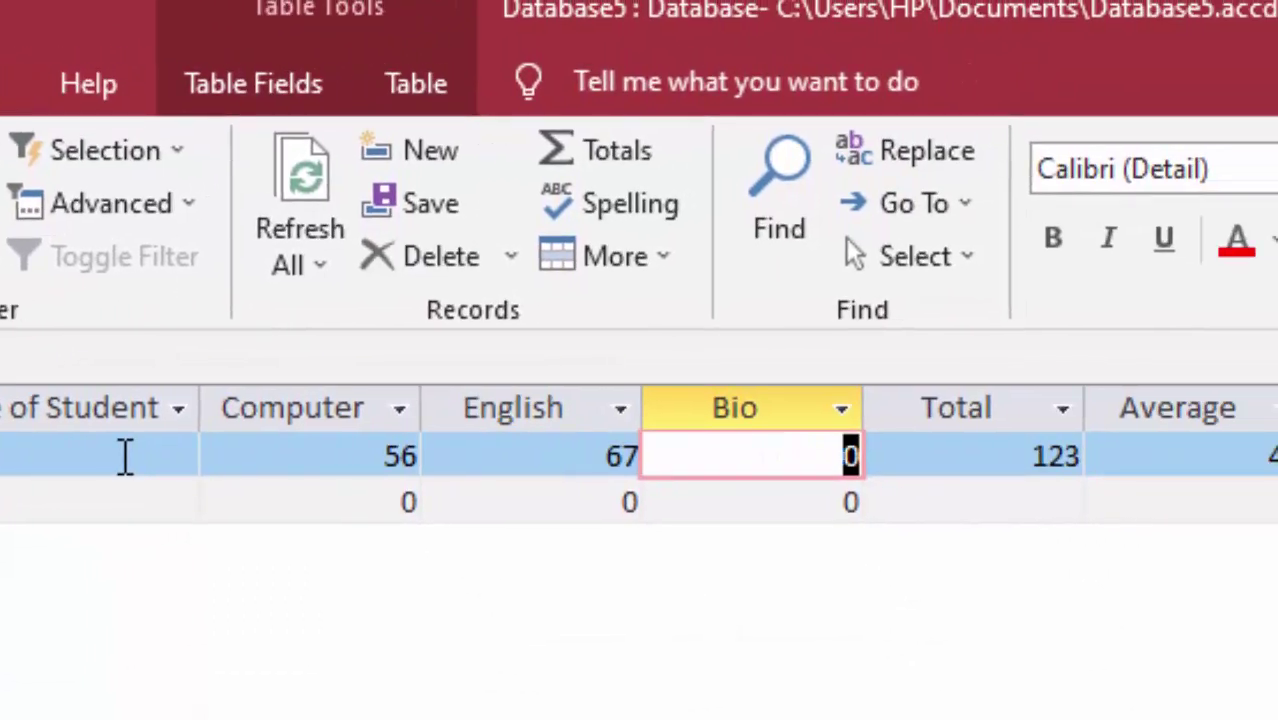
pyautogui.write('78')
pyautogui.press('Tab')
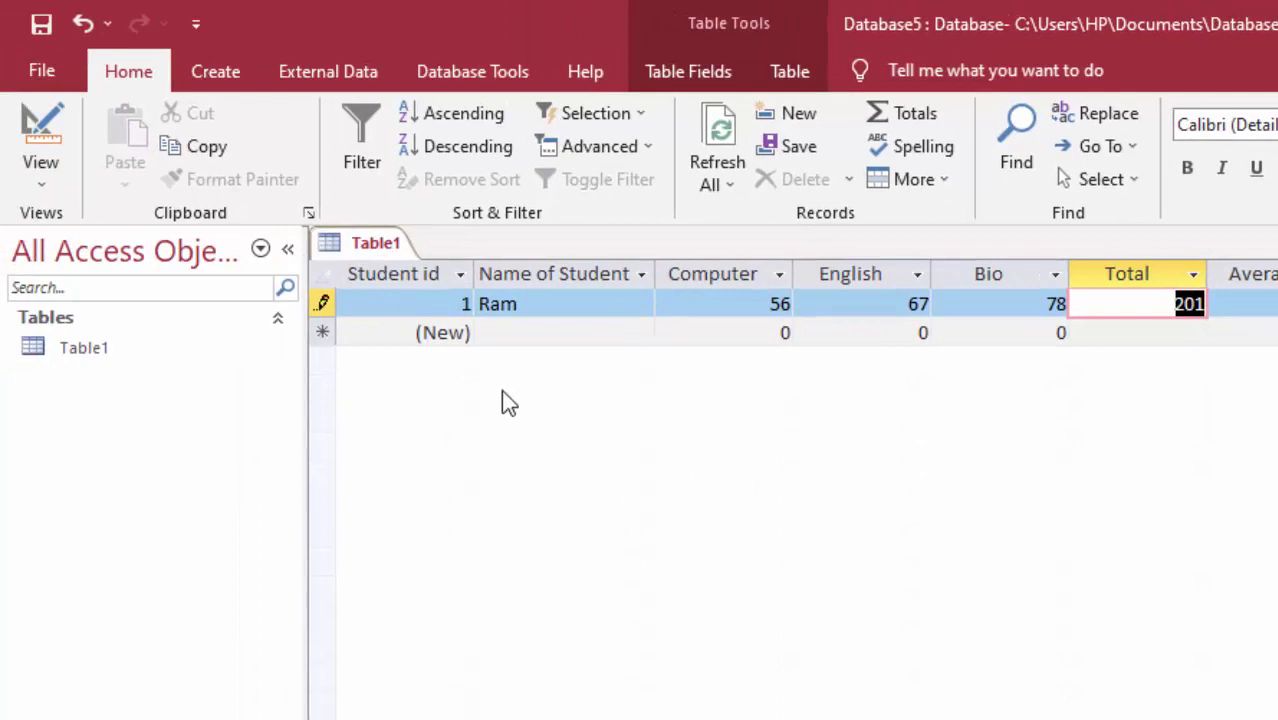
pyautogui.click(238, 76)
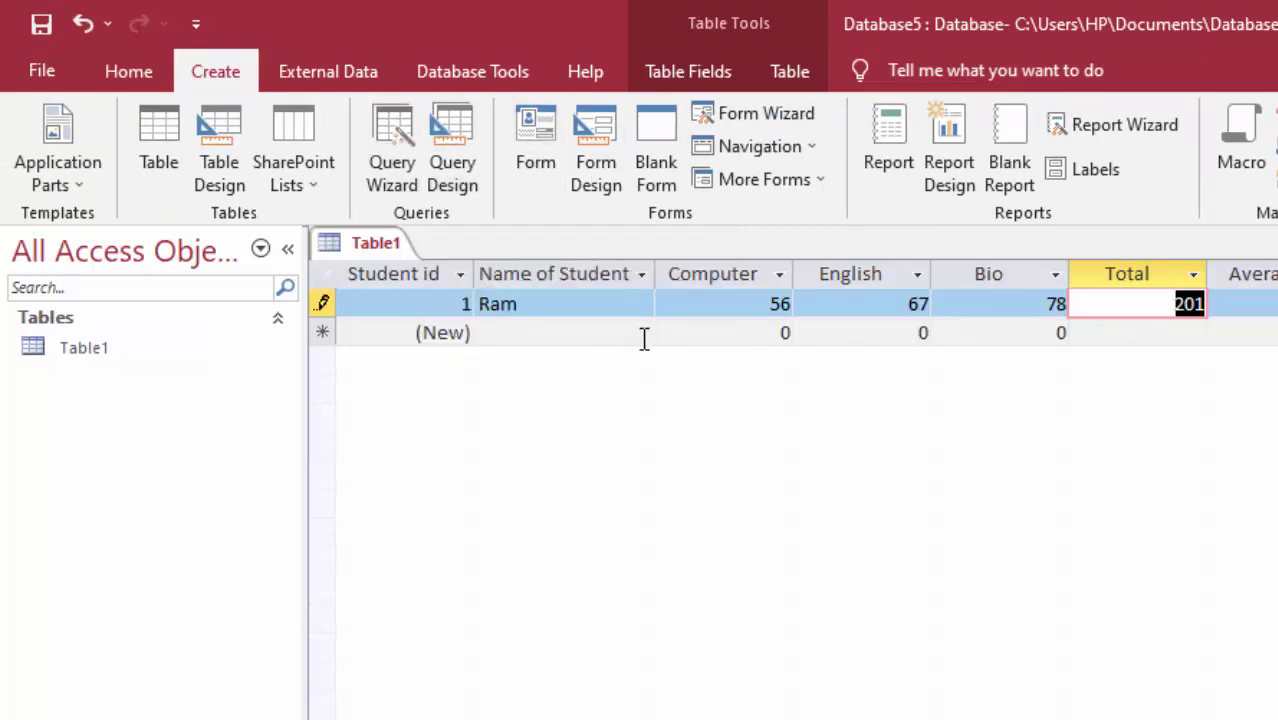
# - Enter and commit a second student record with marks 56, 56 and 34
pyautogui.click(644, 338)
pyautogui.write('S')
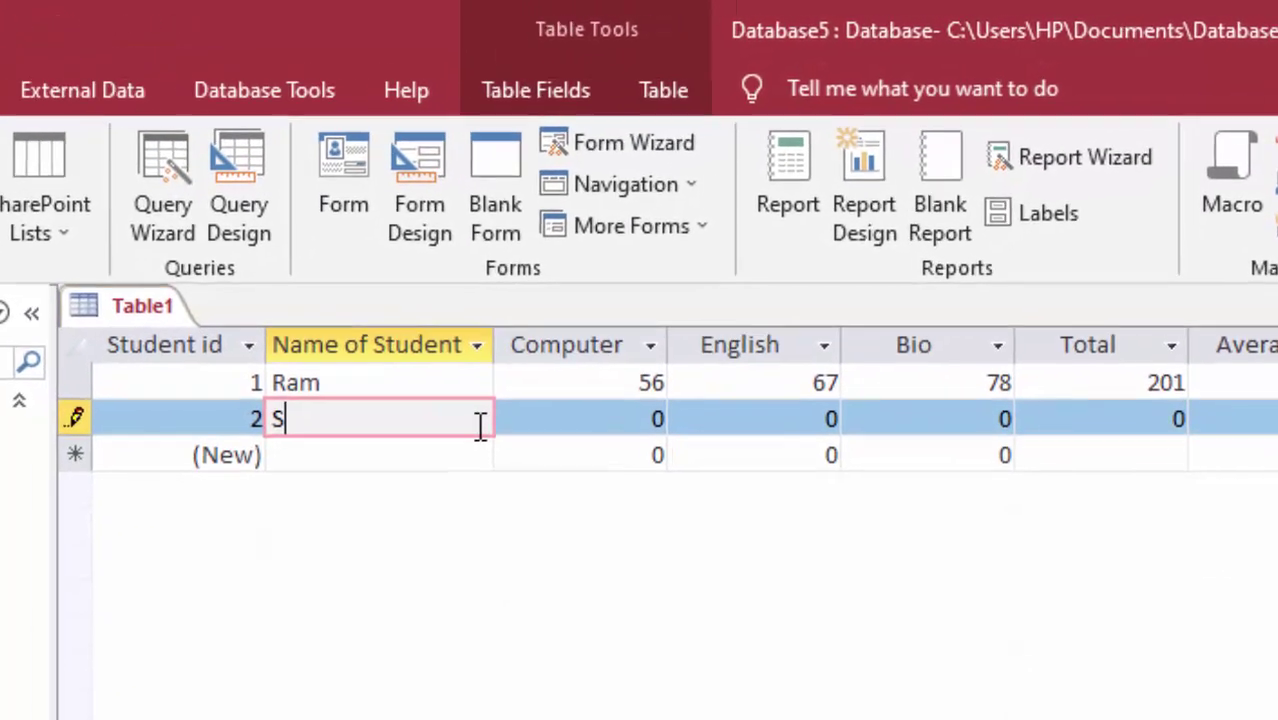
pyautogui.write('hyam')
pyautogui.press('Tab')
pyautogui.write('56')
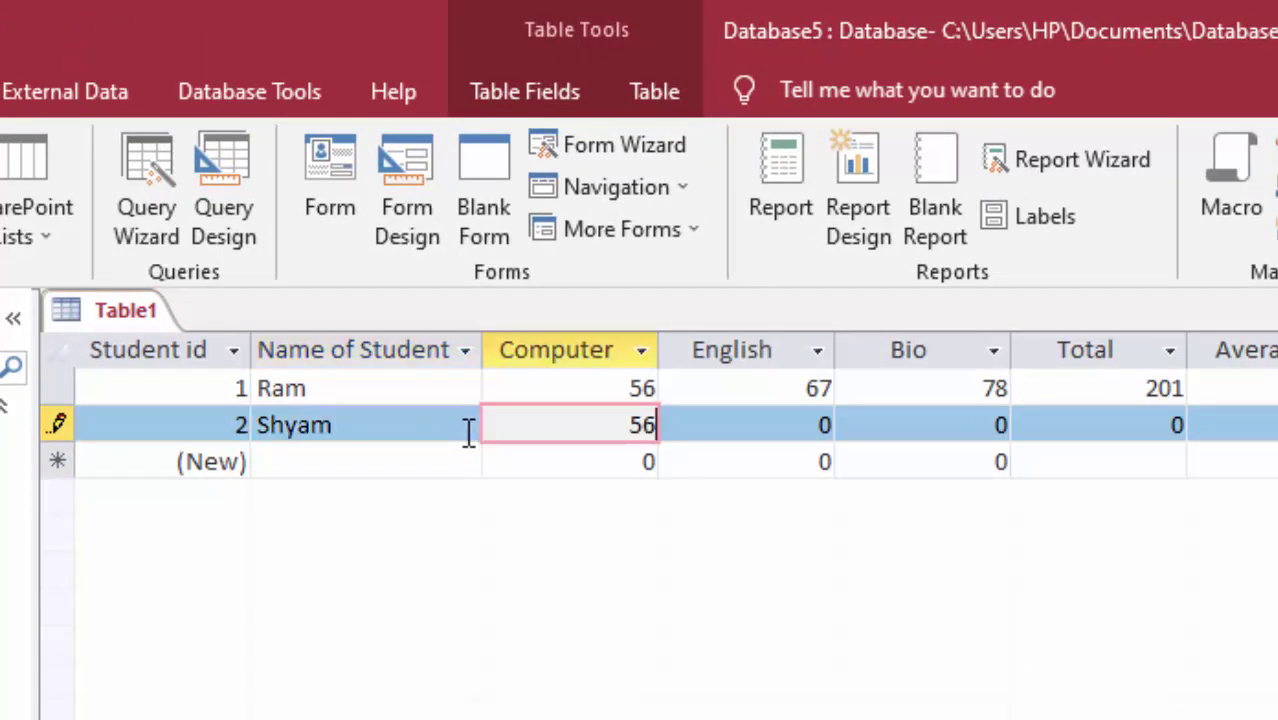
pyautogui.press('Tab')
pyautogui.press('Tab')
pyautogui.write('3')
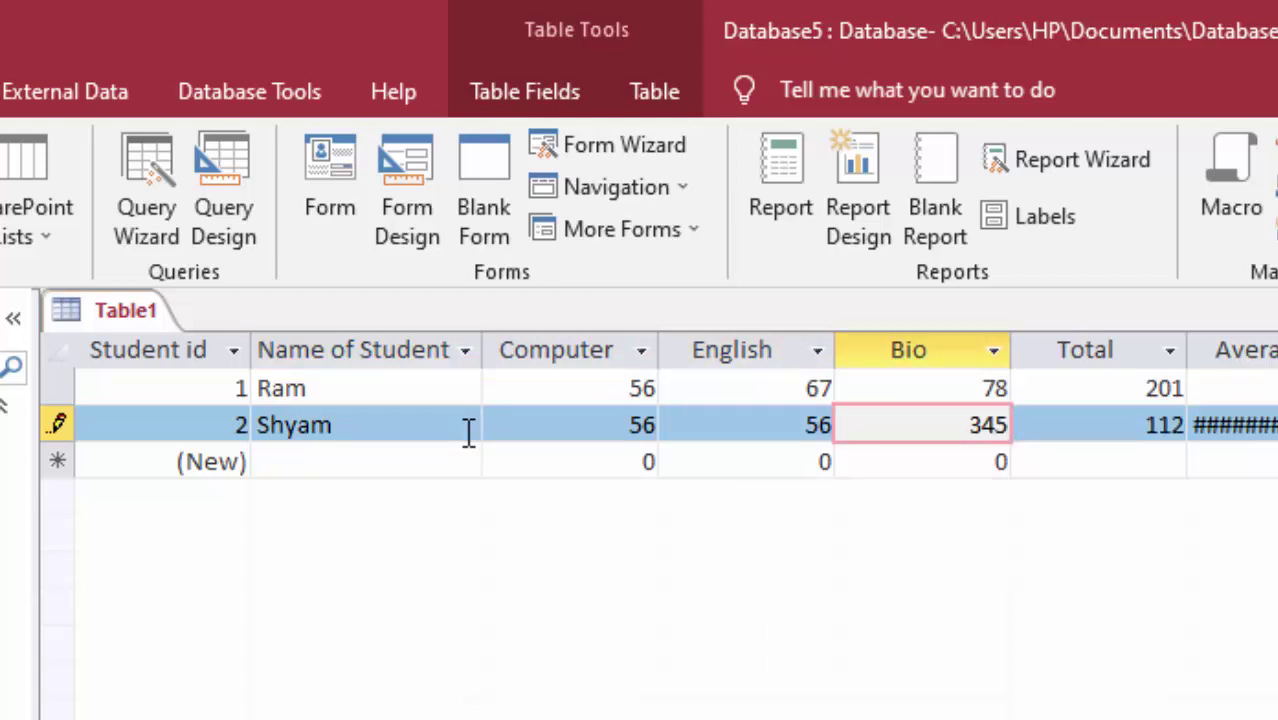
pyautogui.press('BackSpace')
pyautogui.press('Tab')
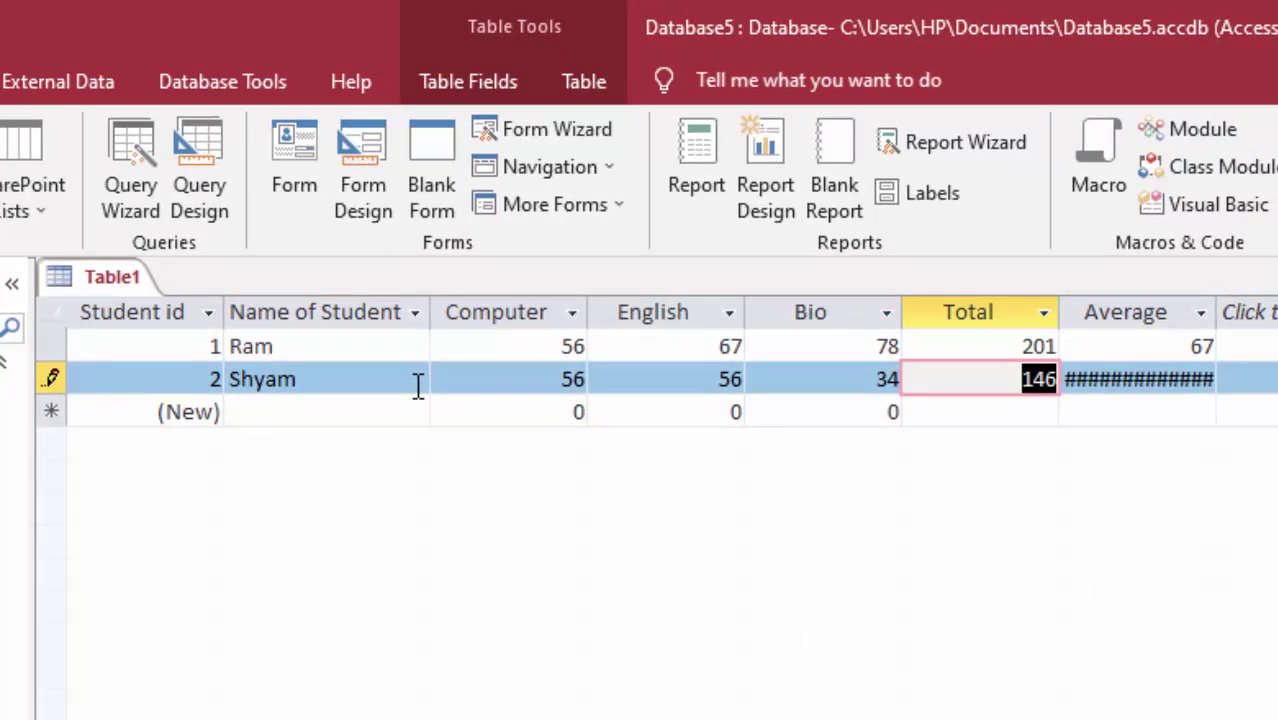
pyautogui.click(1164, 402)
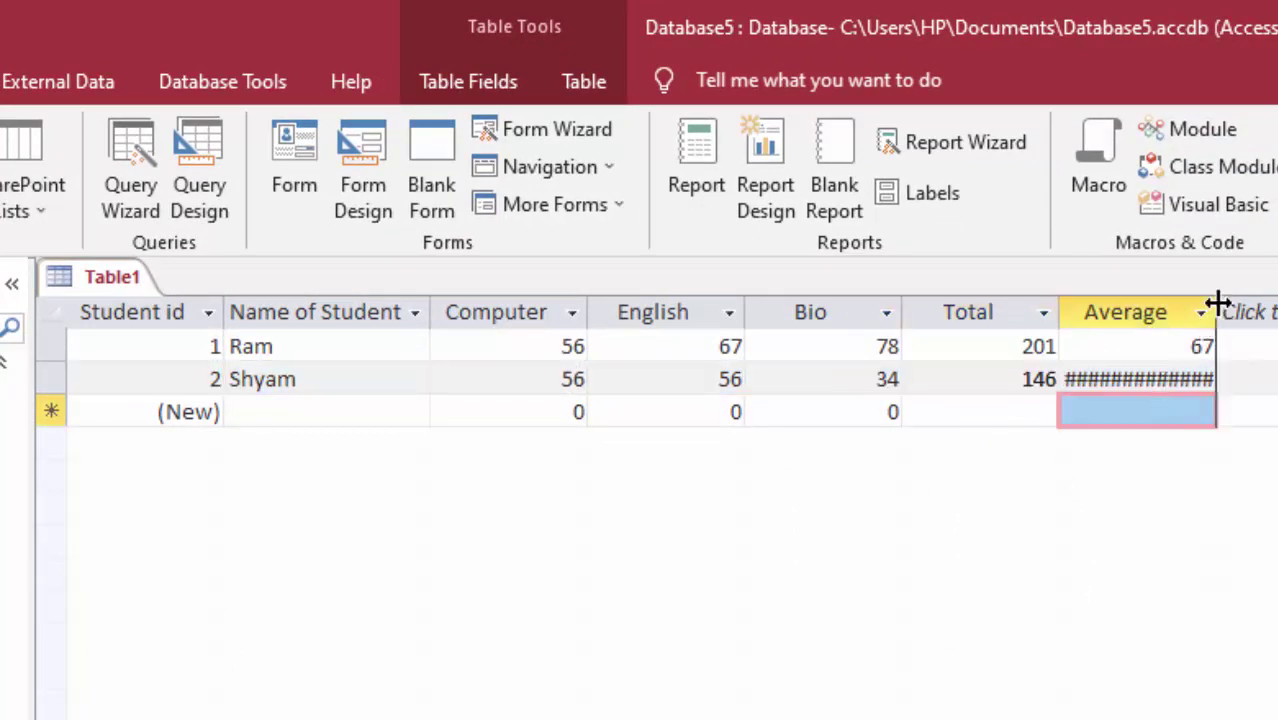
# - Widen the Average column so 48.6666666666667 shows in full
pyautogui.moveTo(1216, 302); pyautogui.dragTo(1276, 340)
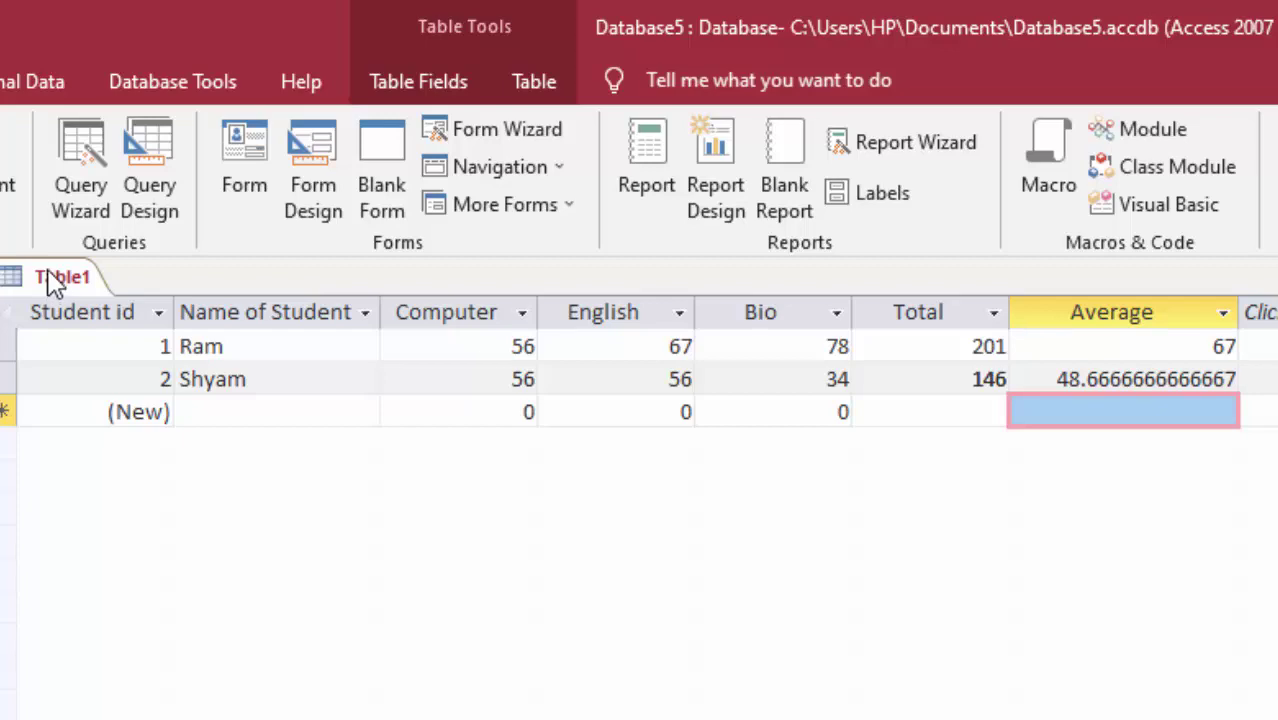
pyautogui.rightClick(55, 284)
pyautogui.click(84, 288)
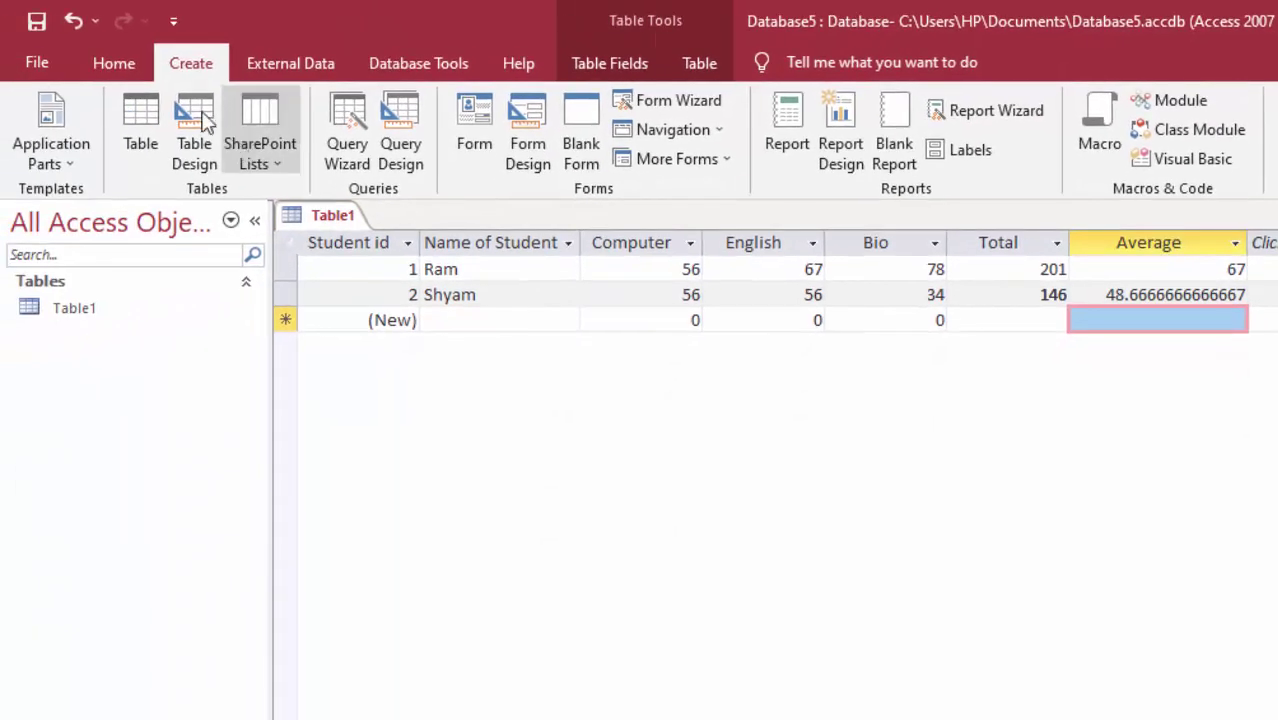
# - Create Table2 in Design view with Registration number as a Short Text first field
pyautogui.click(141, 125)
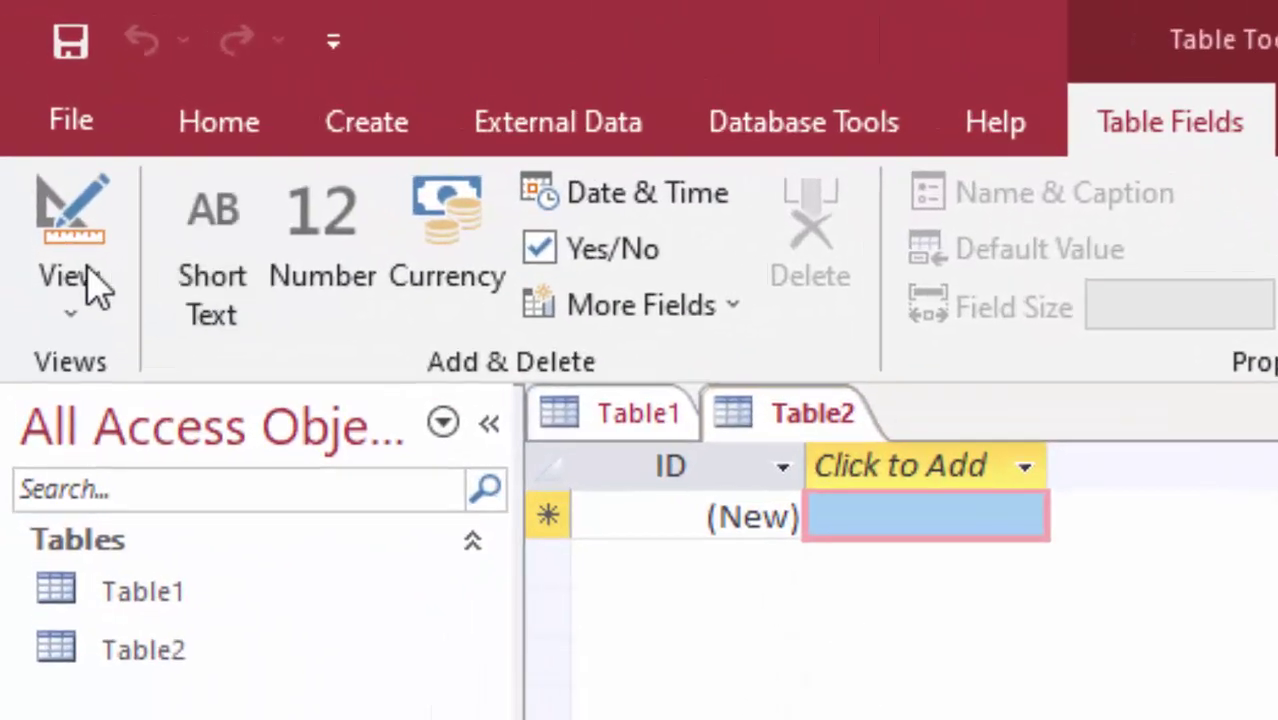
pyautogui.click(76, 252)
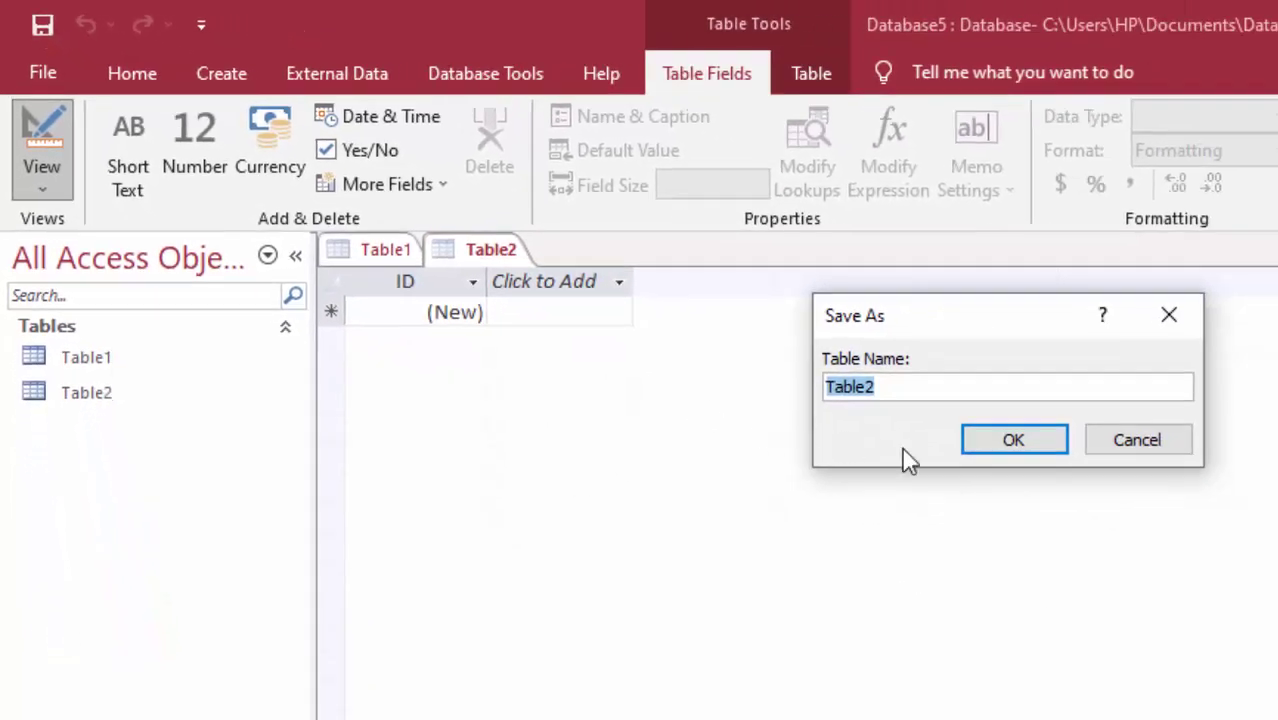
pyautogui.click(1004, 452)
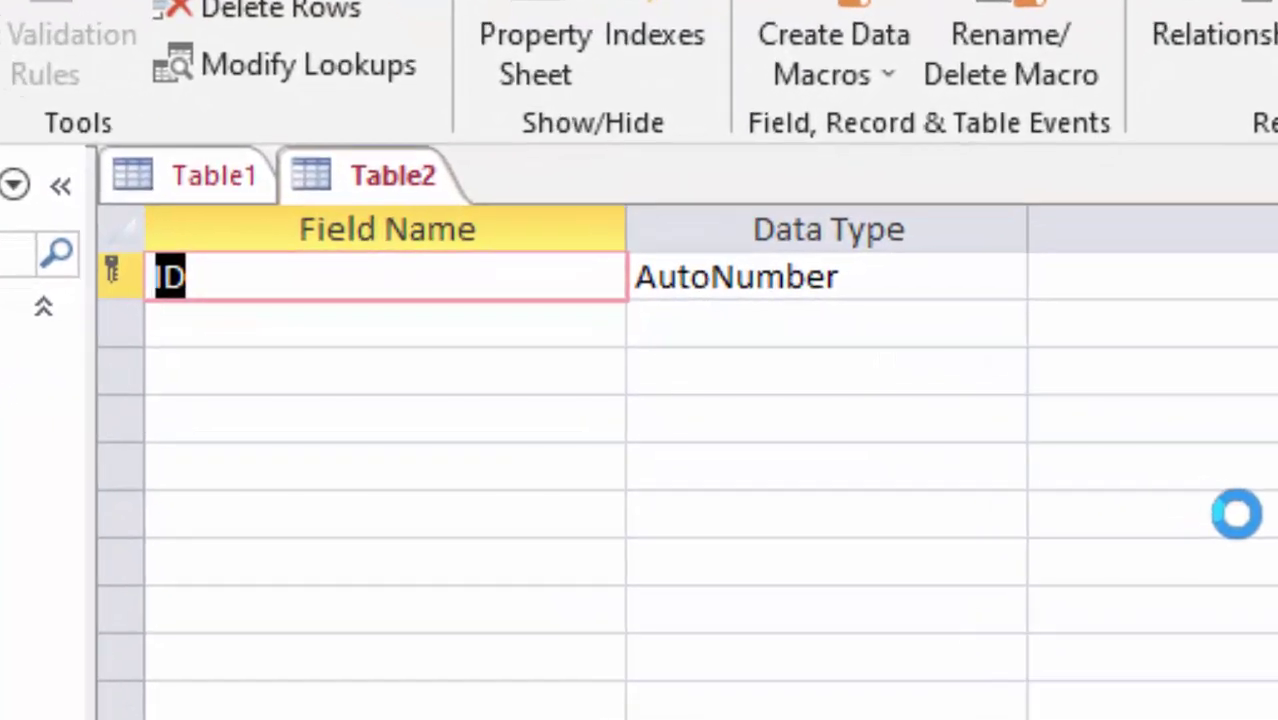
pyautogui.press('BackSpace')
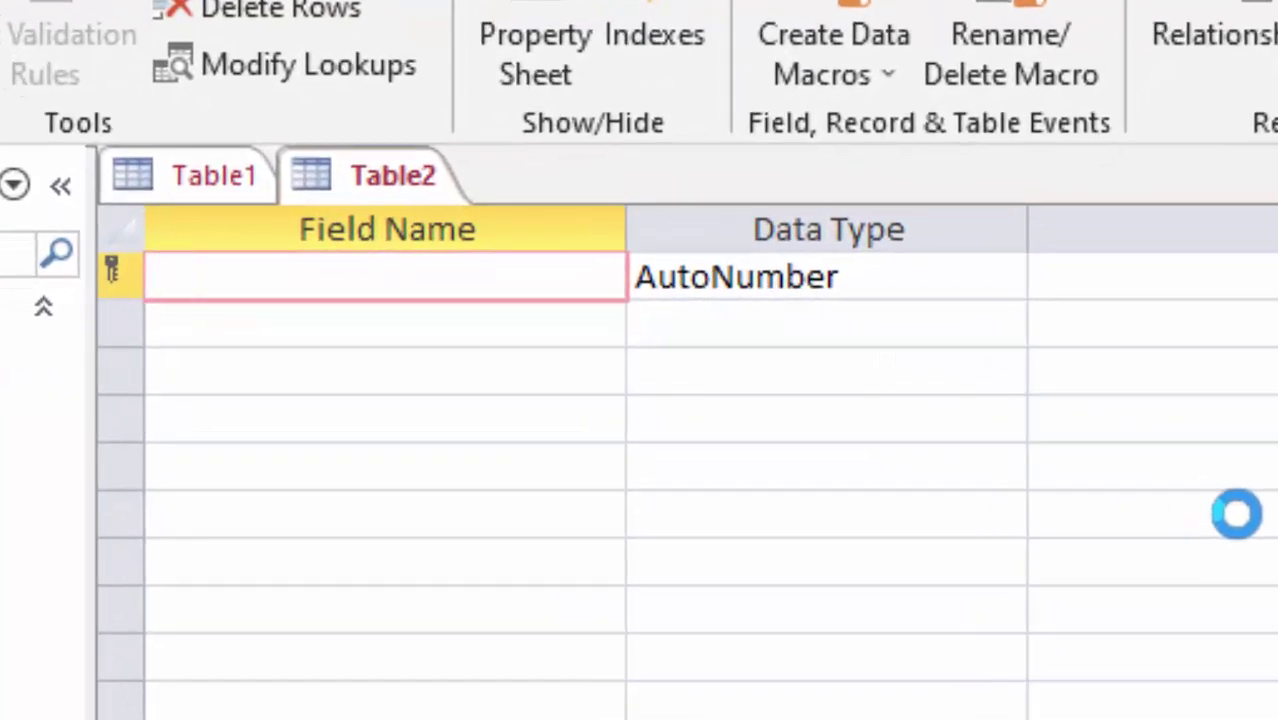
pyautogui.write('Reg')
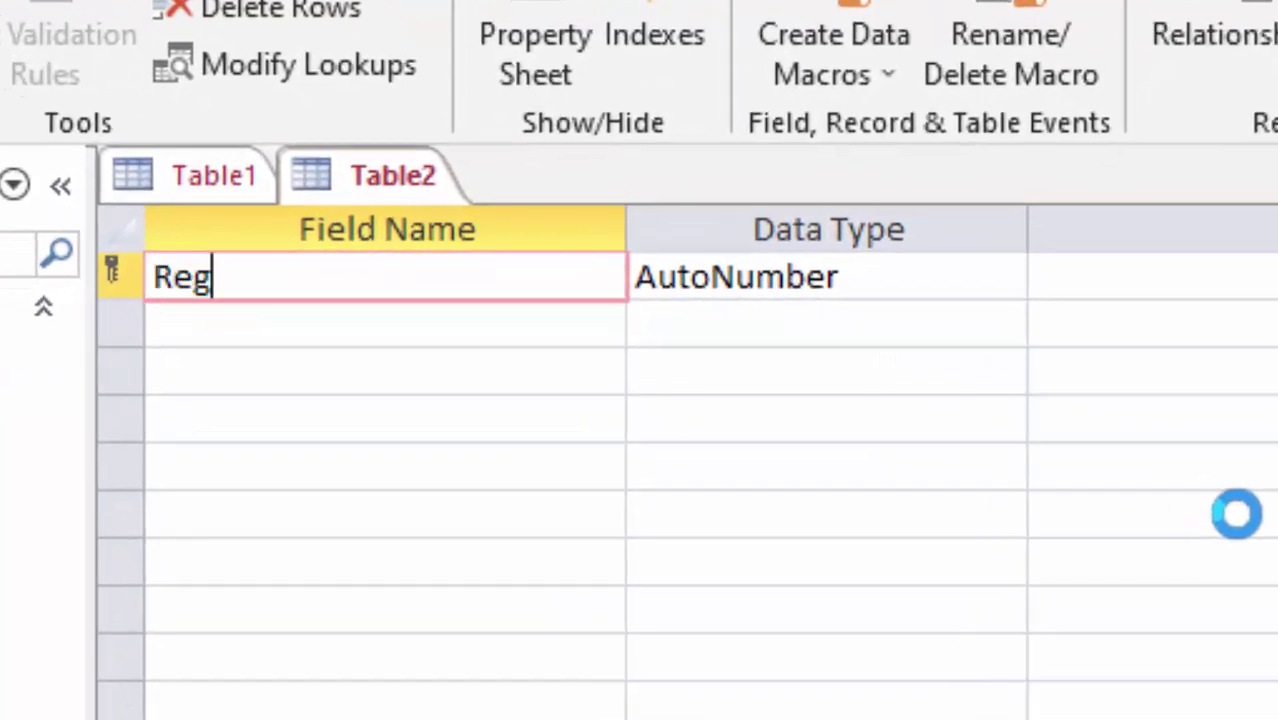
pyautogui.write('istr')
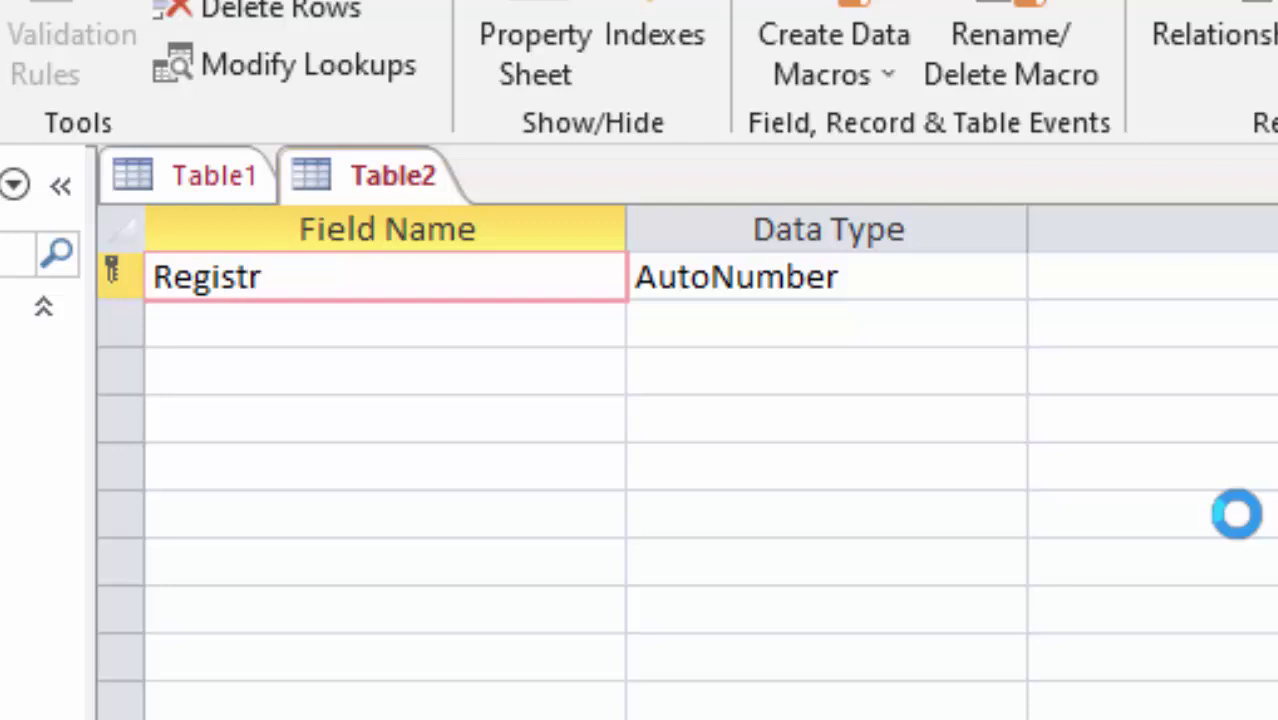
pyautogui.write('ation n')
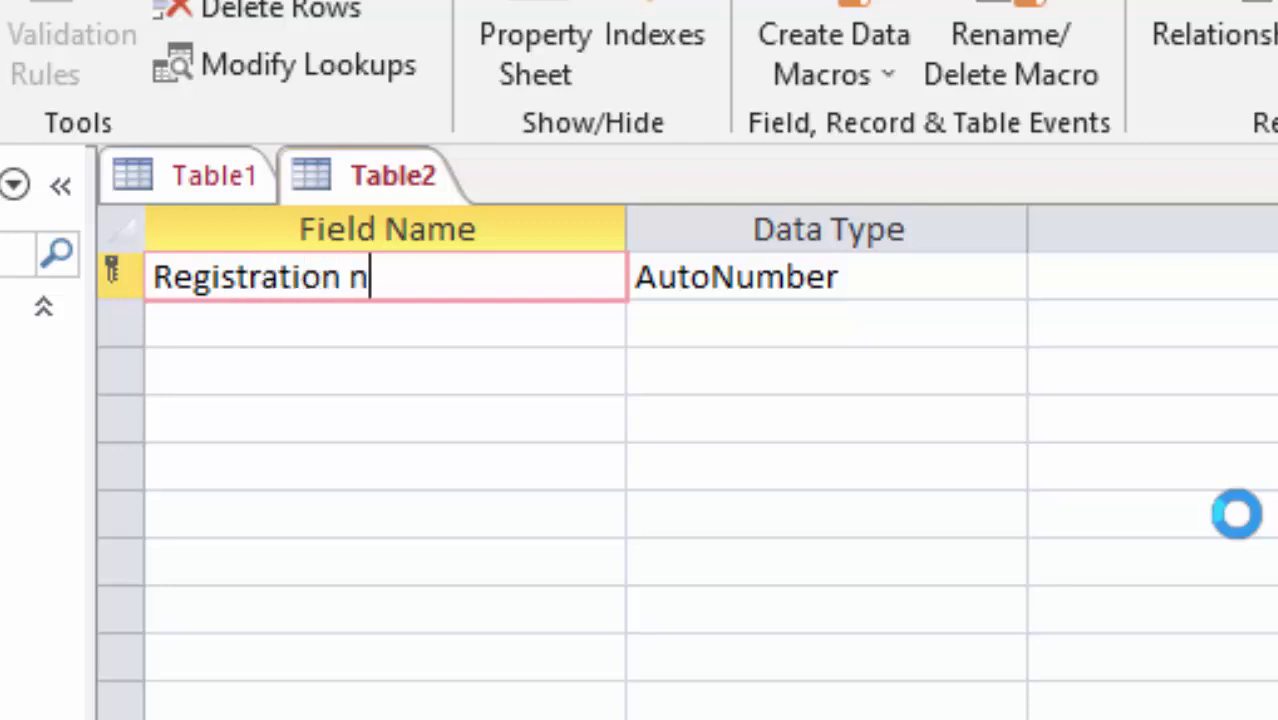
pyautogui.write('umbn')
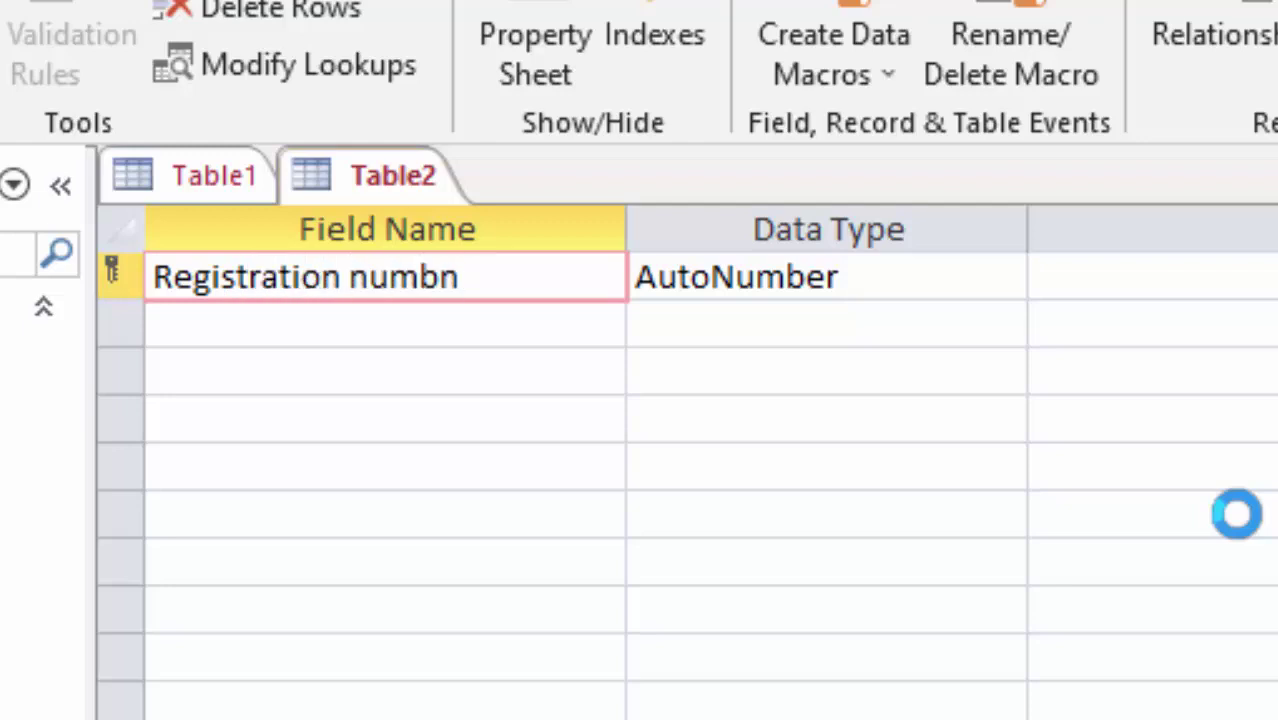
pyautogui.press('BackSpace')
pyautogui.write('er')
pyautogui.press('Tab')
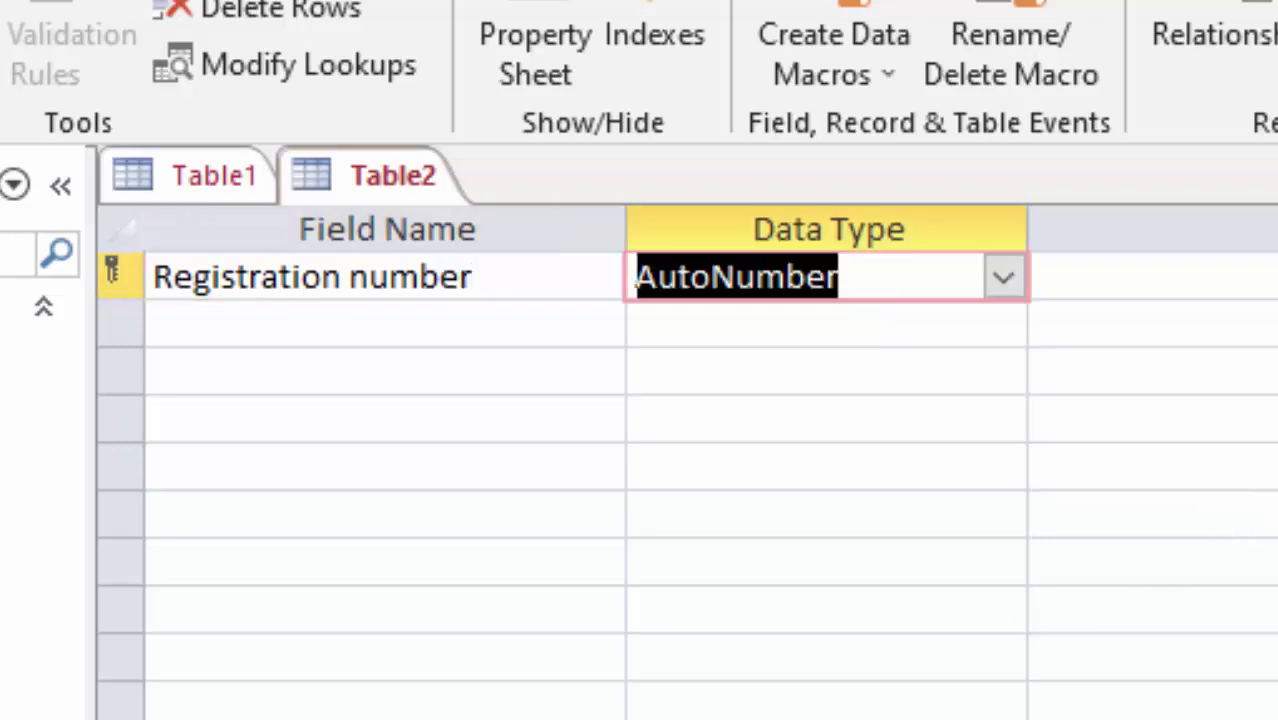
pyautogui.click(1012, 280)
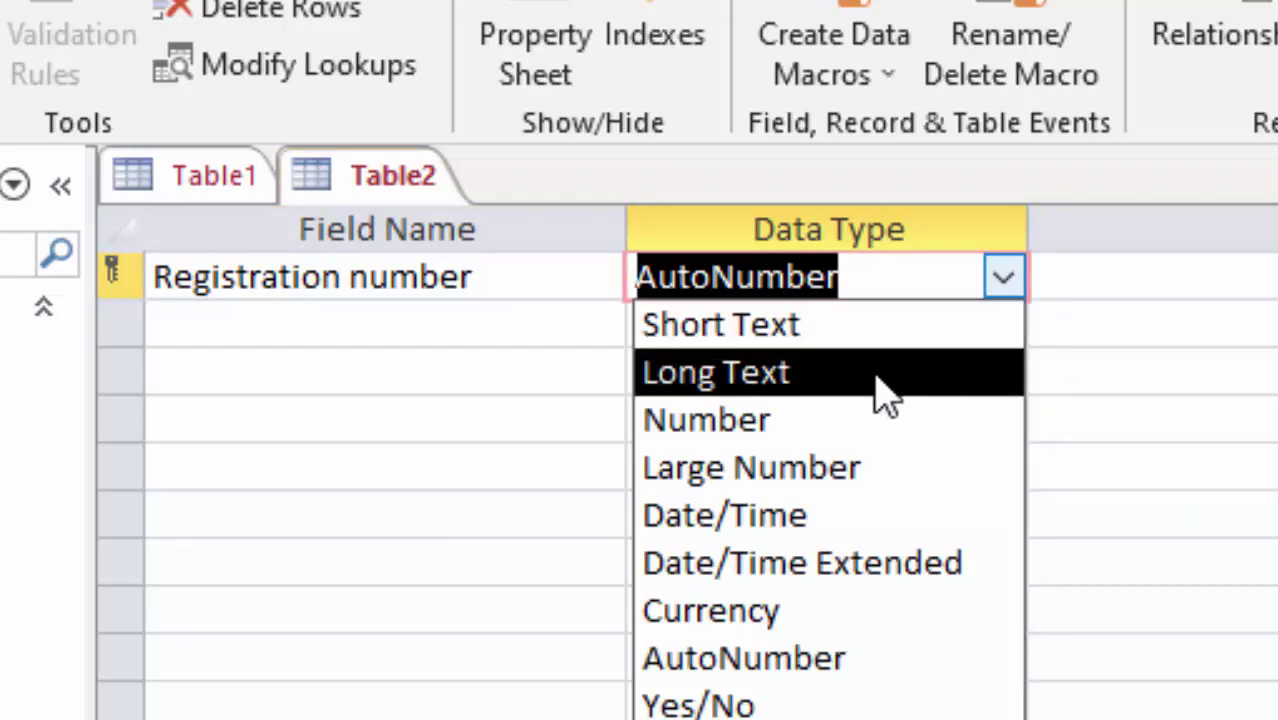
pyautogui.click(858, 326)
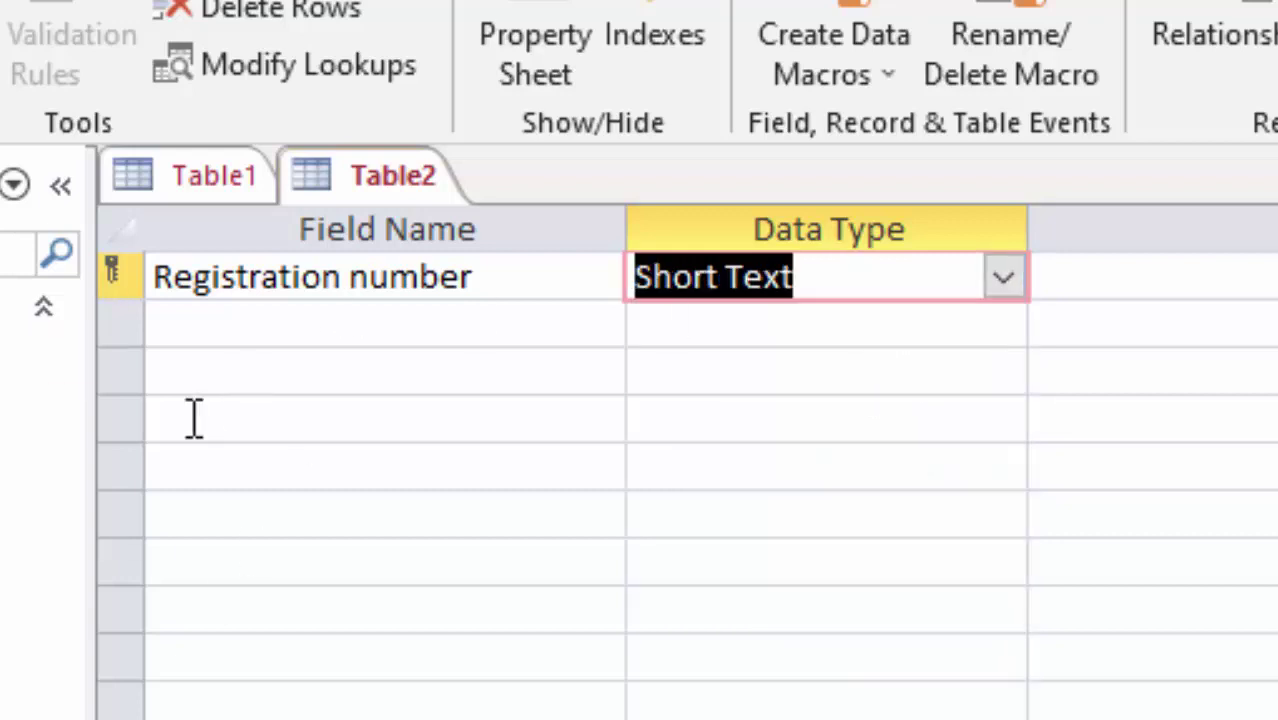
# - Add a Student id field with the Number data type, checking Table1's design
pyautogui.click(239, 336)
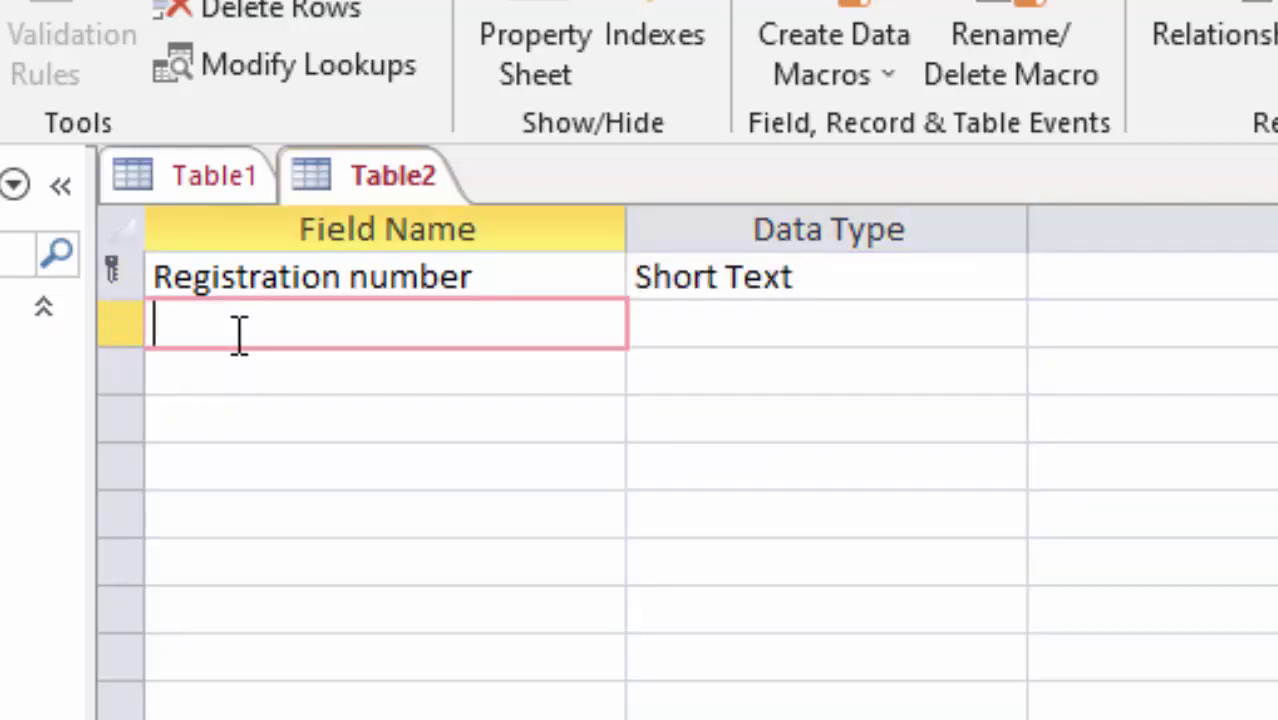
pyautogui.write('Stude')
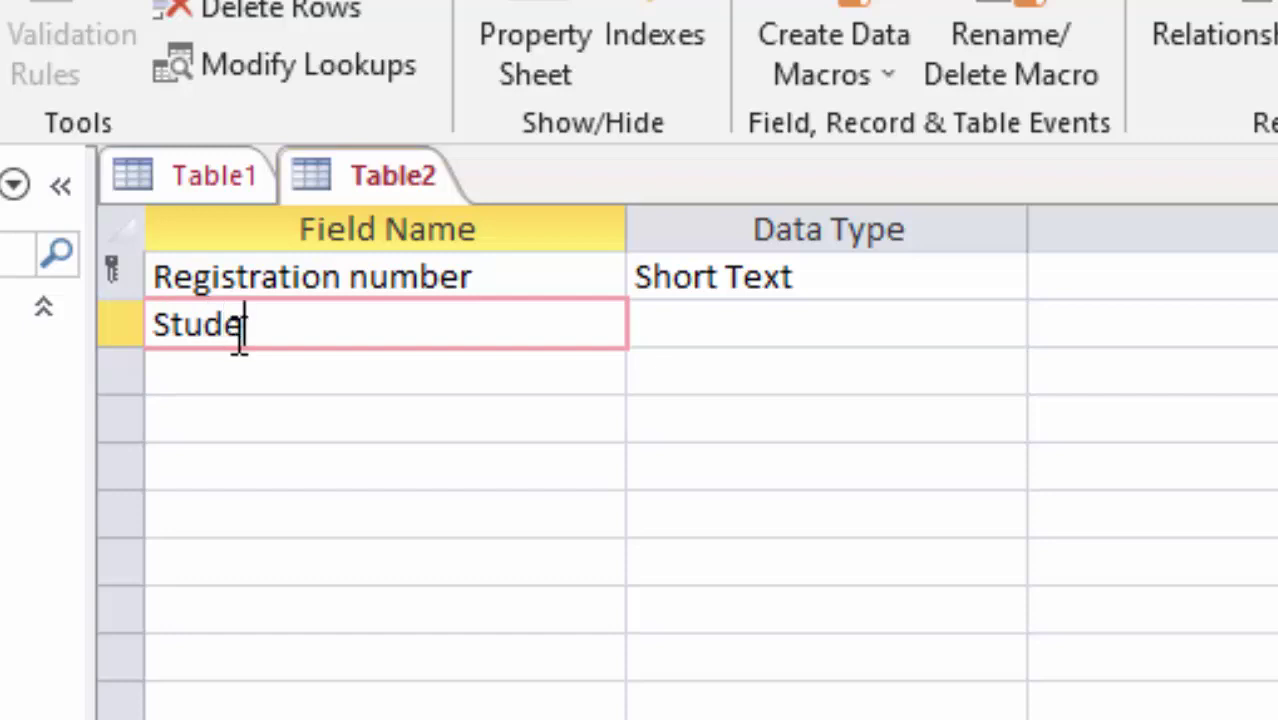
pyautogui.write('nt i')
pyautogui.write('d')
pyautogui.press('Tab')
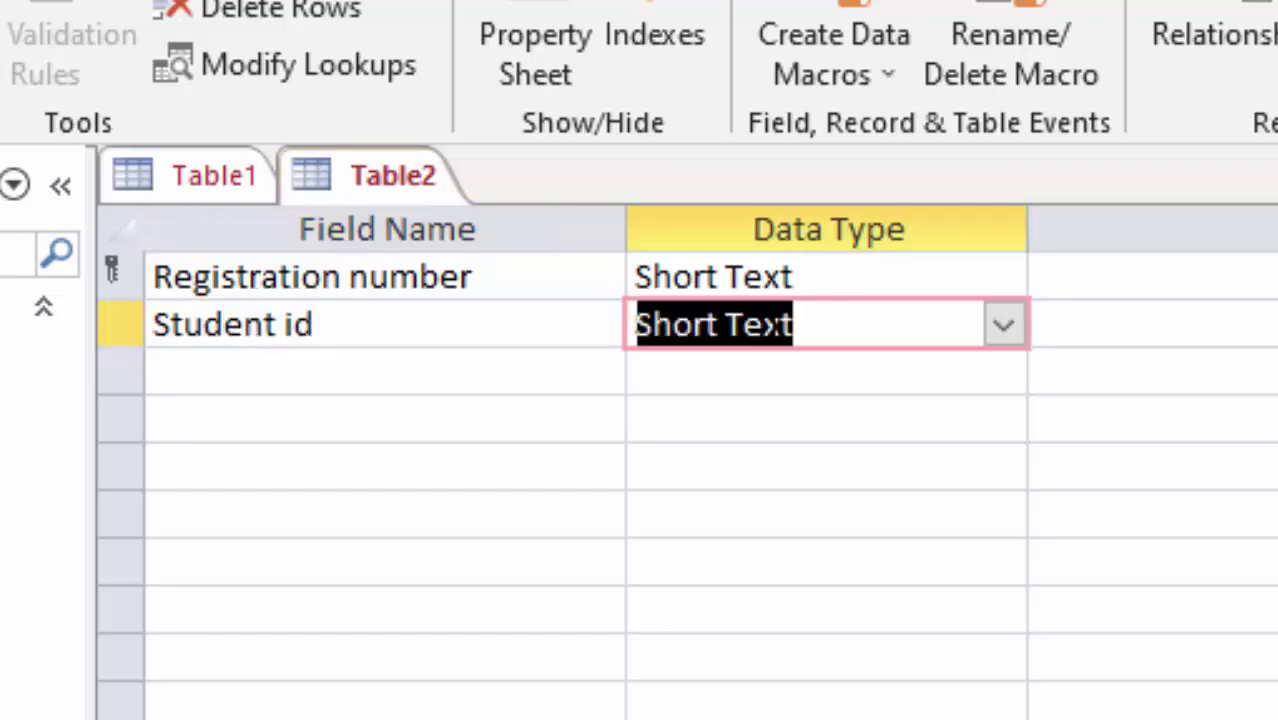
pyautogui.rightClick(40, 337)
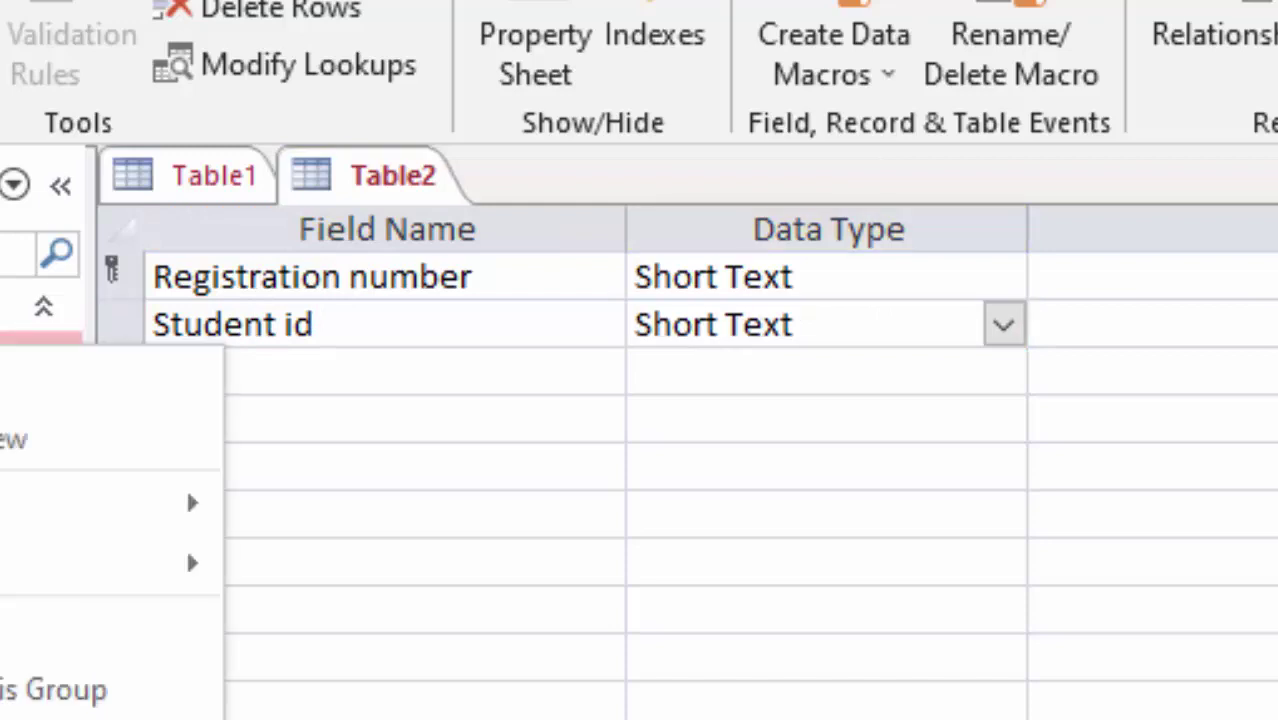
pyautogui.click(100, 438)
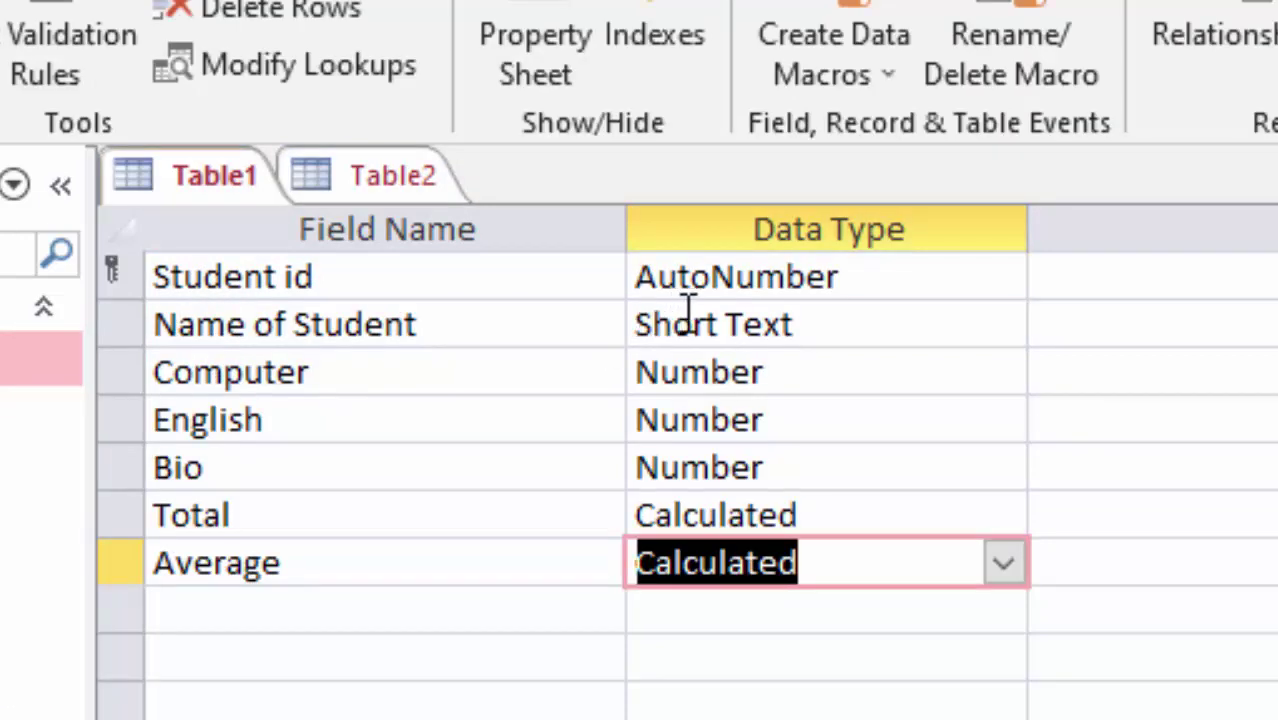
pyautogui.click(40, 418)
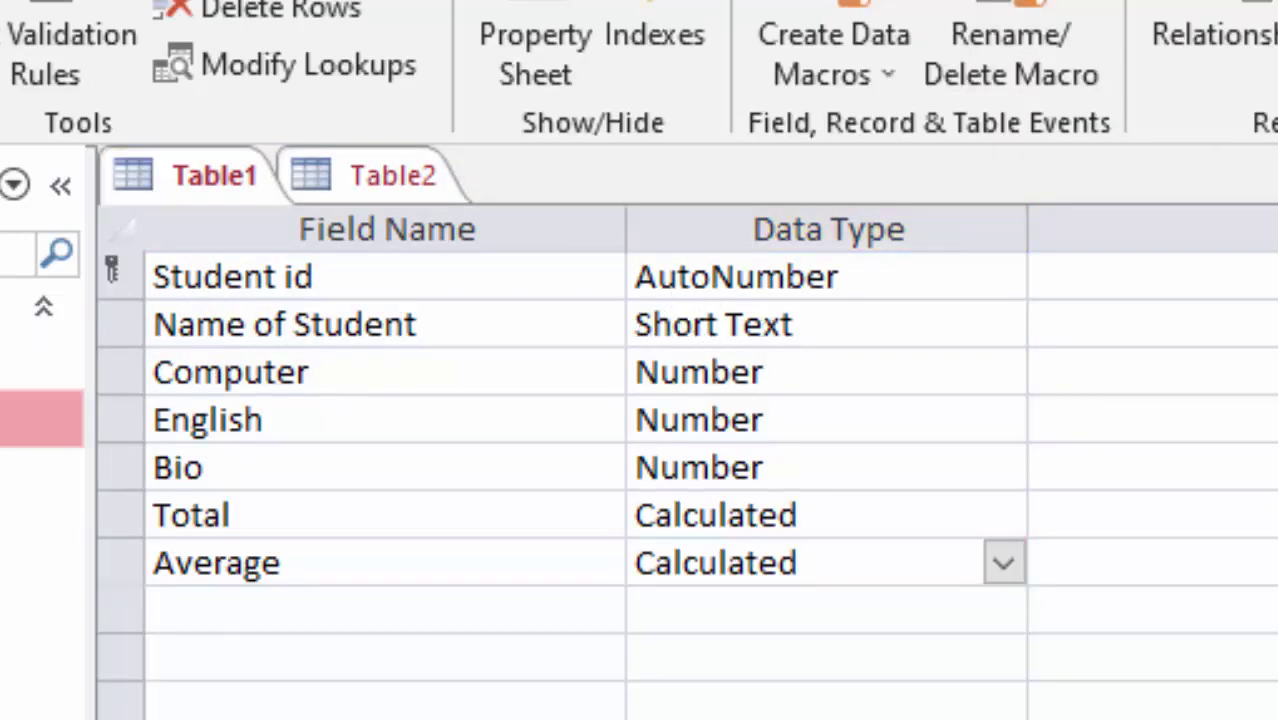
pyautogui.rightClick(40, 416)
pyautogui.click(100, 505)
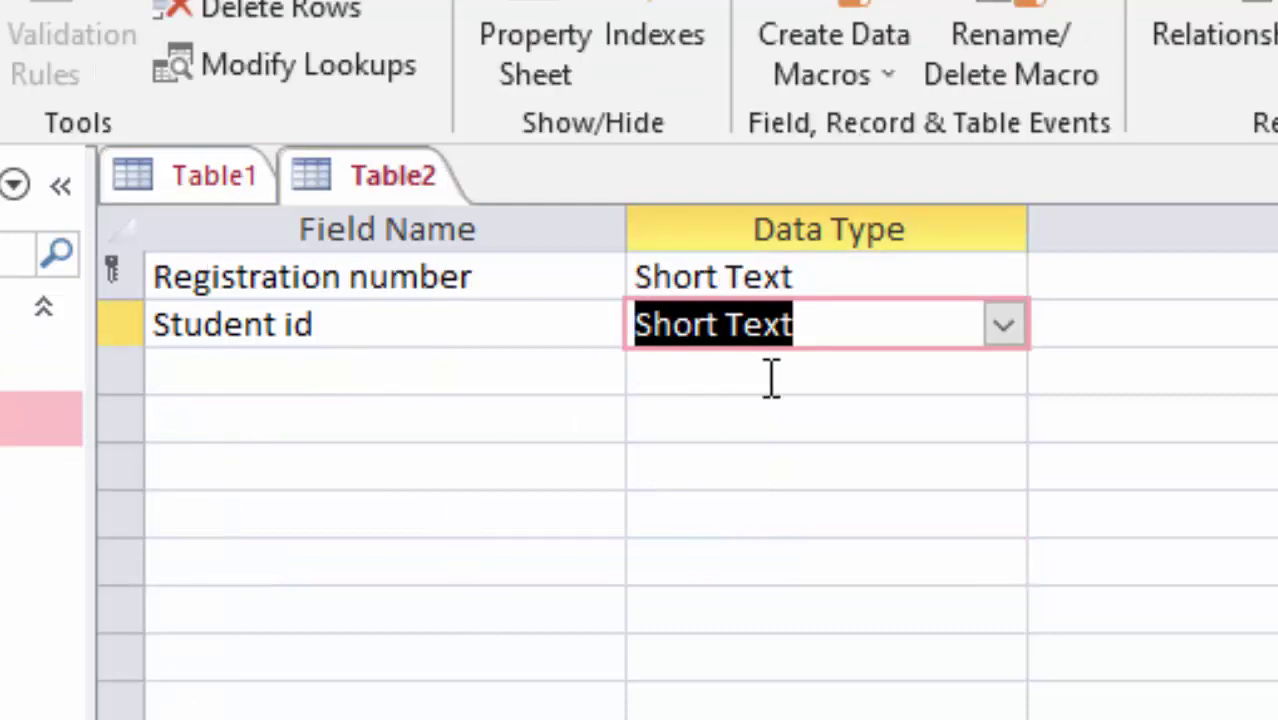
pyautogui.click(1008, 330)
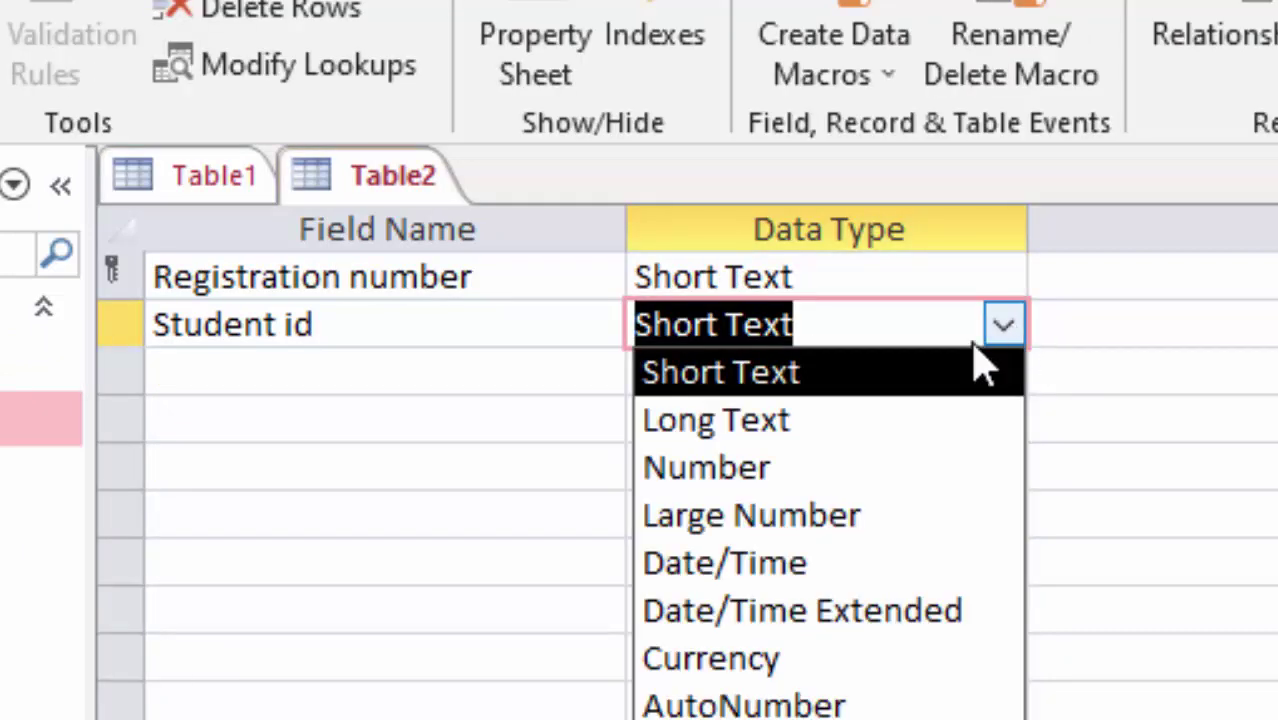
pyautogui.click(870, 477)
pyautogui.click(283, 377)
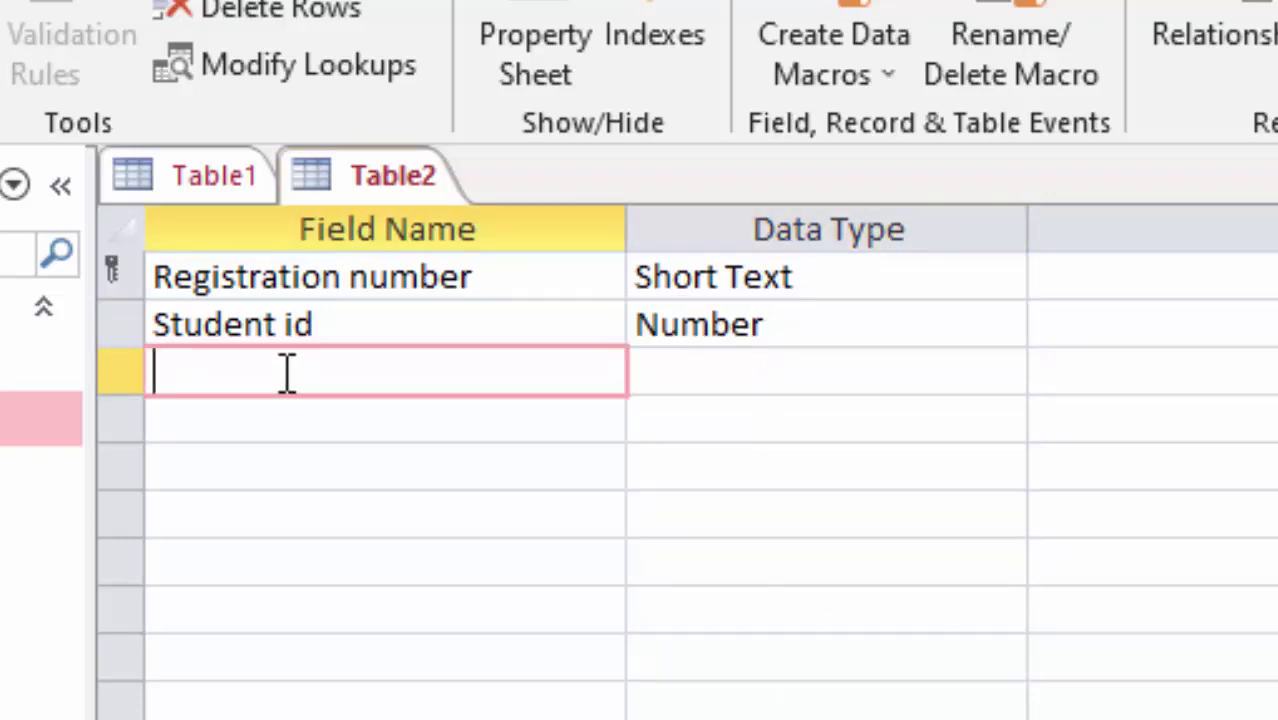
# - Add Name of Student and Computer as Short Text fields
pyautogui.write('Name')
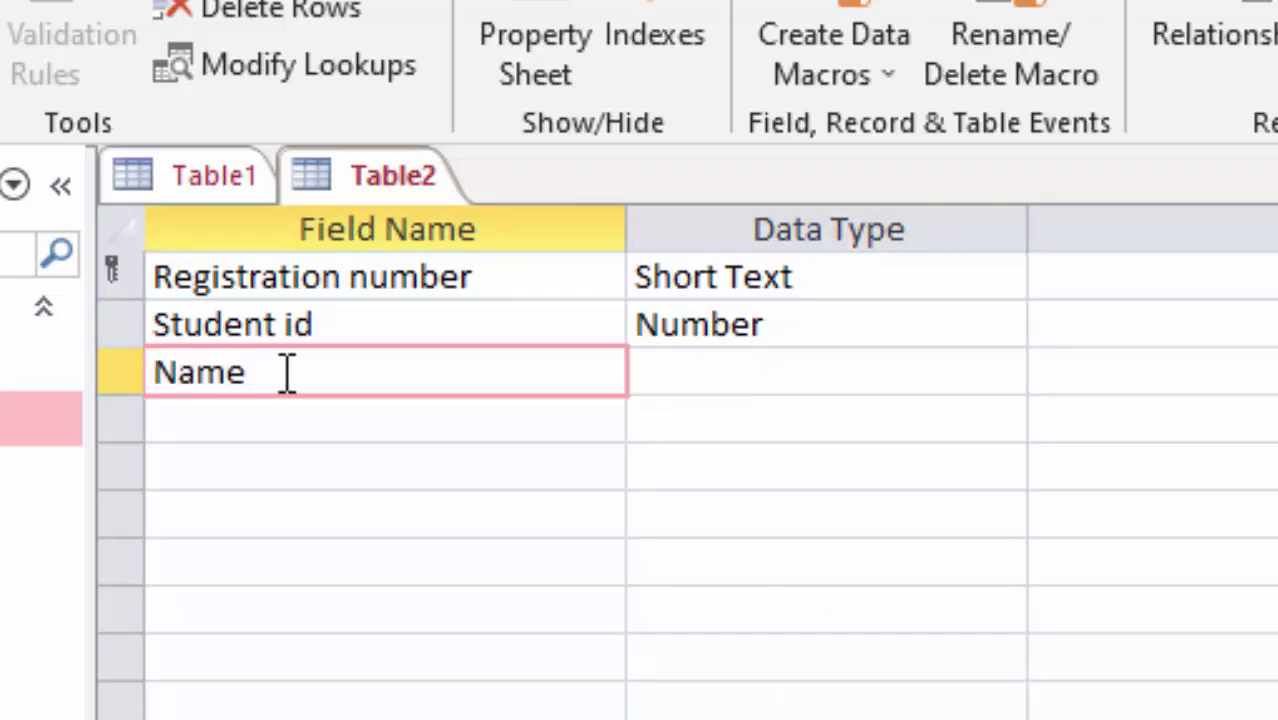
pyautogui.write(' of S')
pyautogui.write('tuden')
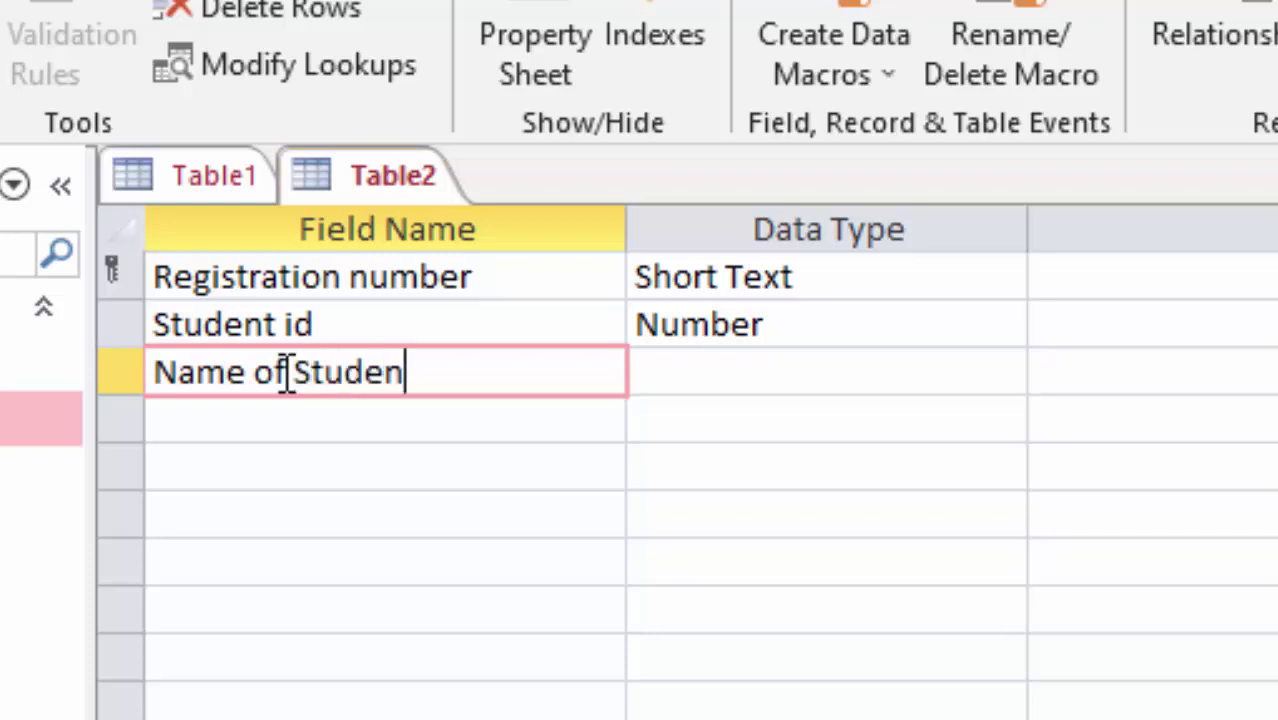
pyautogui.write('r')
pyautogui.press('BackSpace')
pyautogui.write('t')
pyautogui.press('Tab')
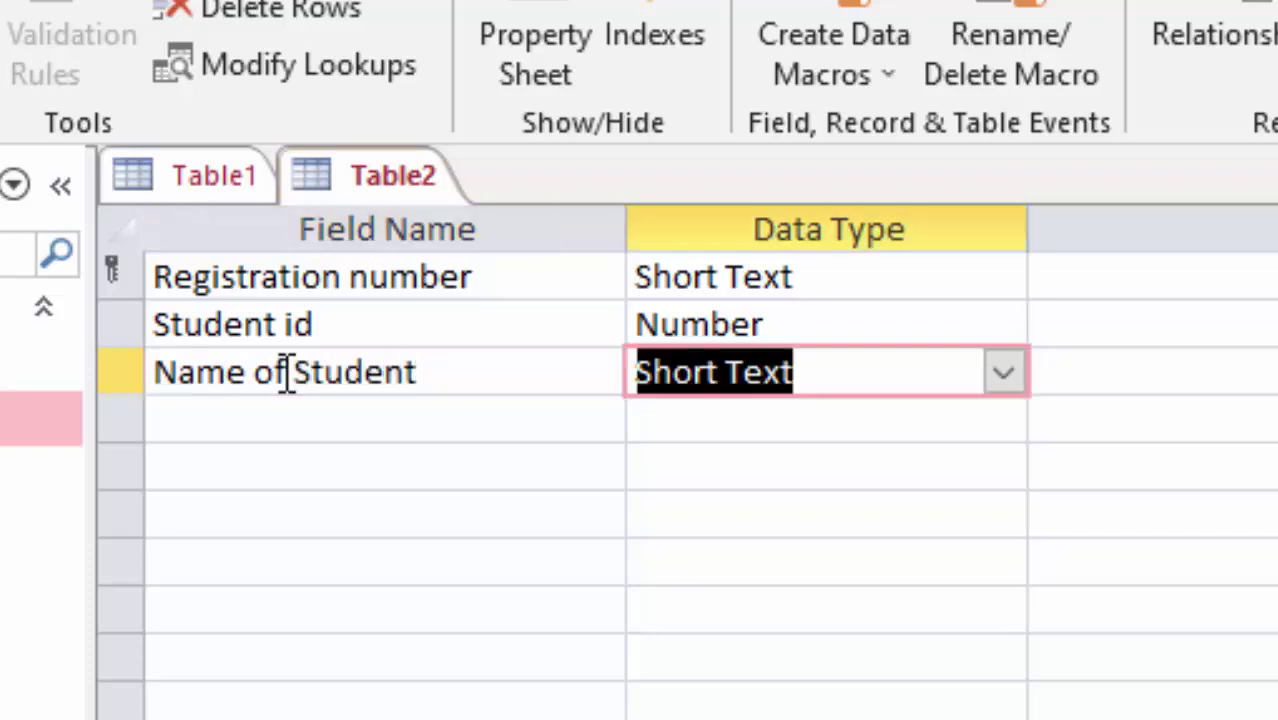
pyautogui.press('Tab')
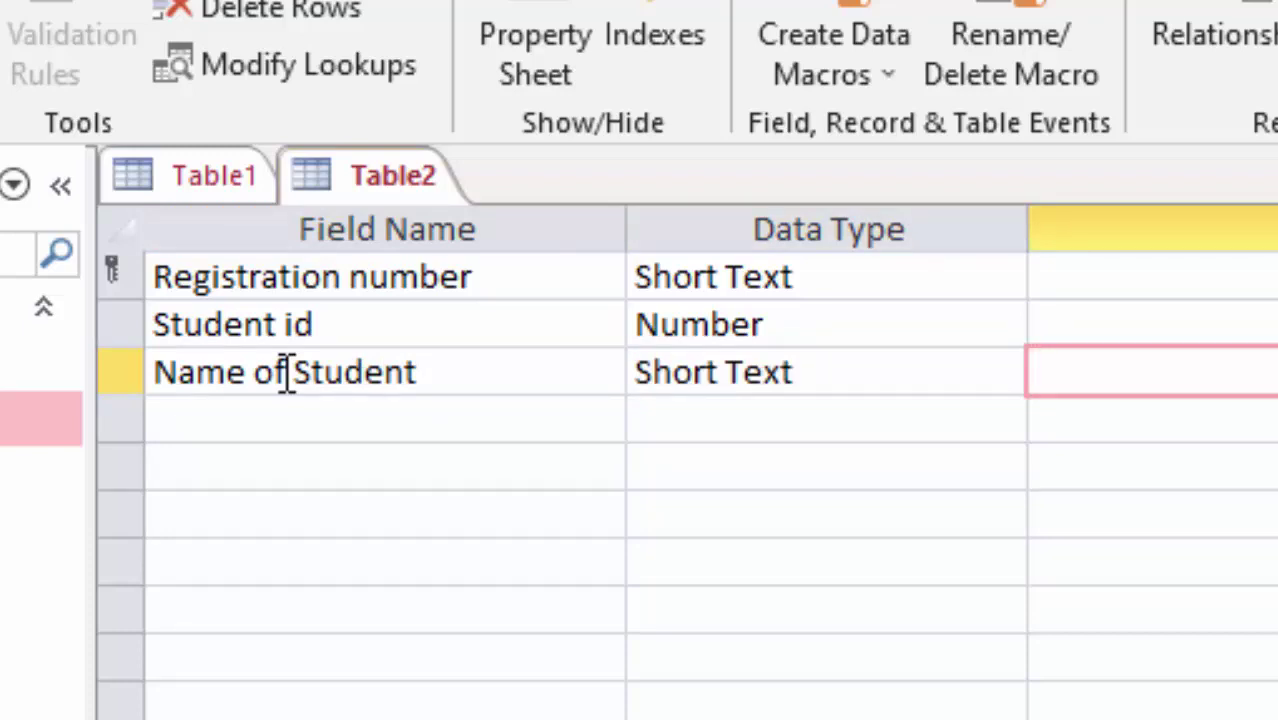
pyautogui.click(216, 428)
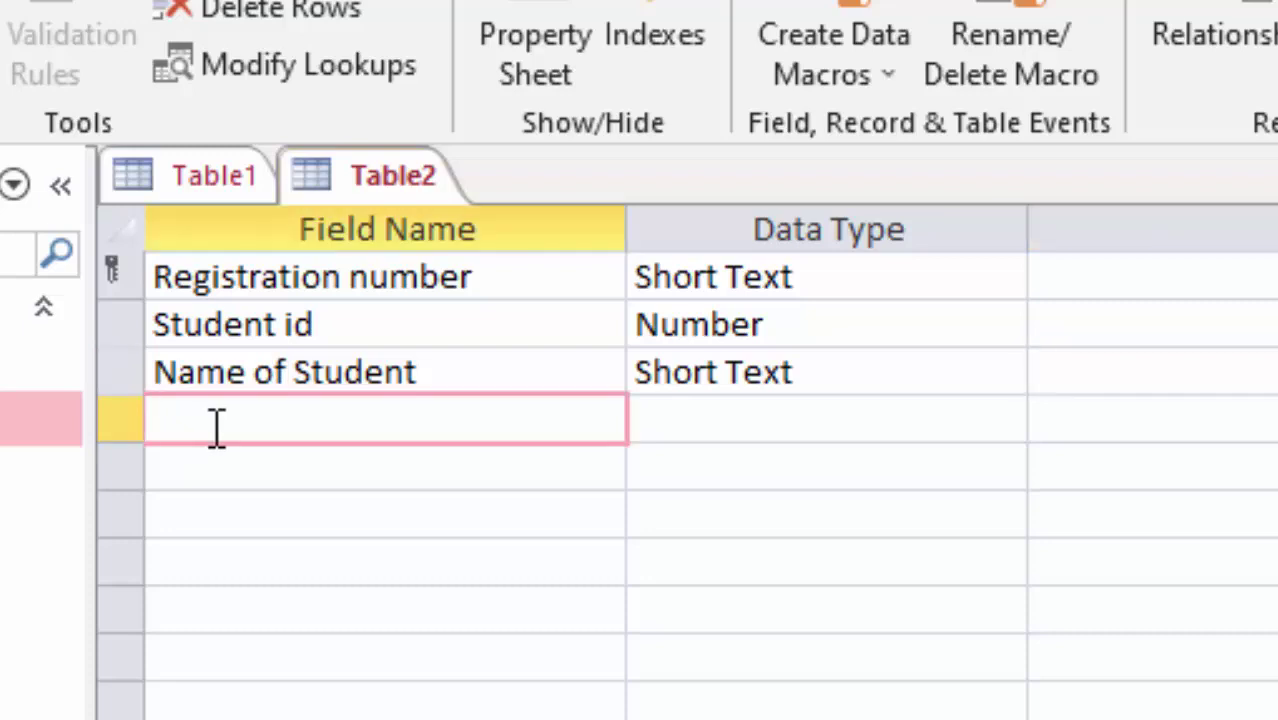
pyautogui.write('Com')
pyautogui.write('puter')
pyautogui.press('Tab')
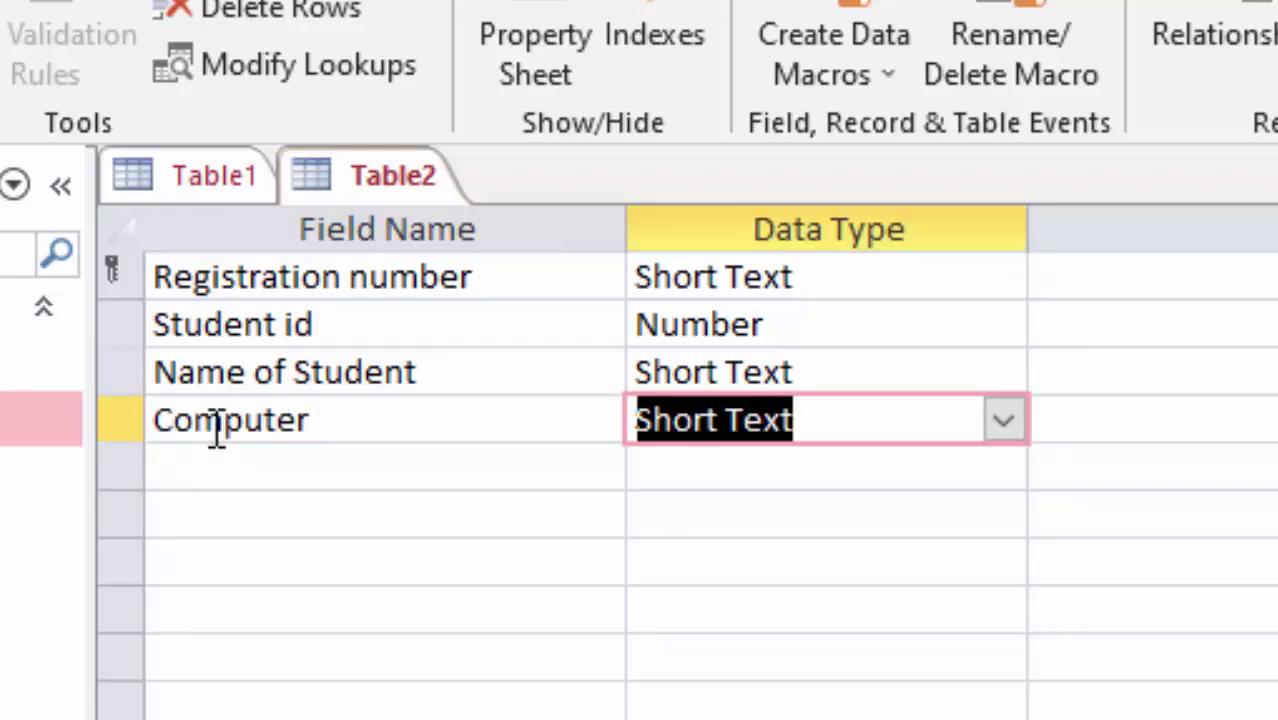
pyautogui.press('Tab')
# - Add English, Bio, Total and Average fields below Computer
pyautogui.press('Tab')
pyautogui.write('E')
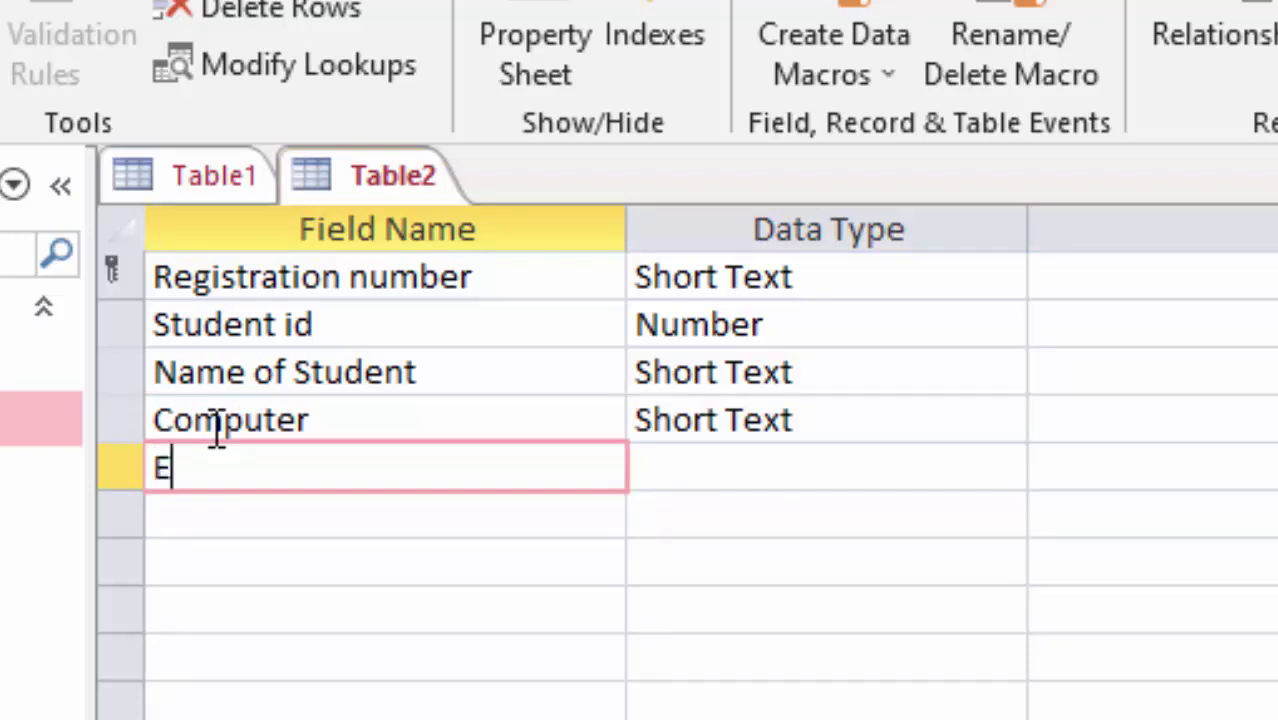
pyautogui.write('nglis')
pyautogui.write('h')
pyautogui.press('Tab')
pyautogui.press('Tab')
pyautogui.press('Tab')
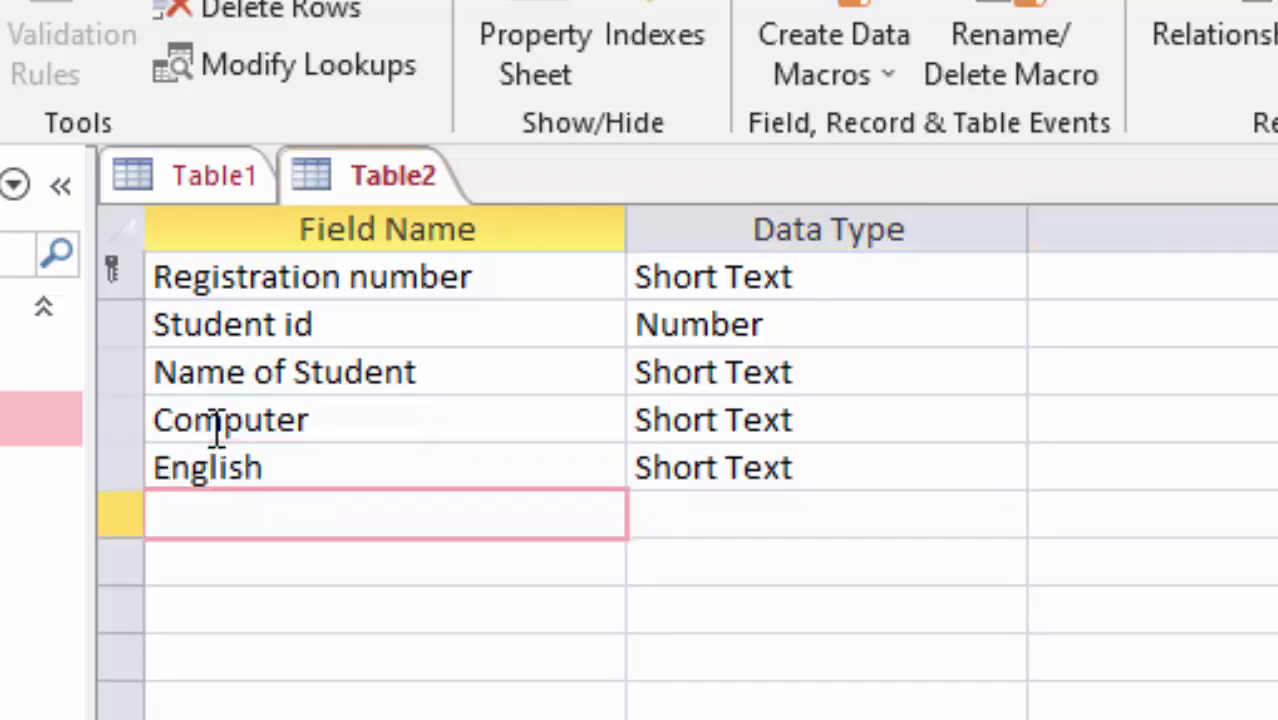
pyautogui.write('Biol')
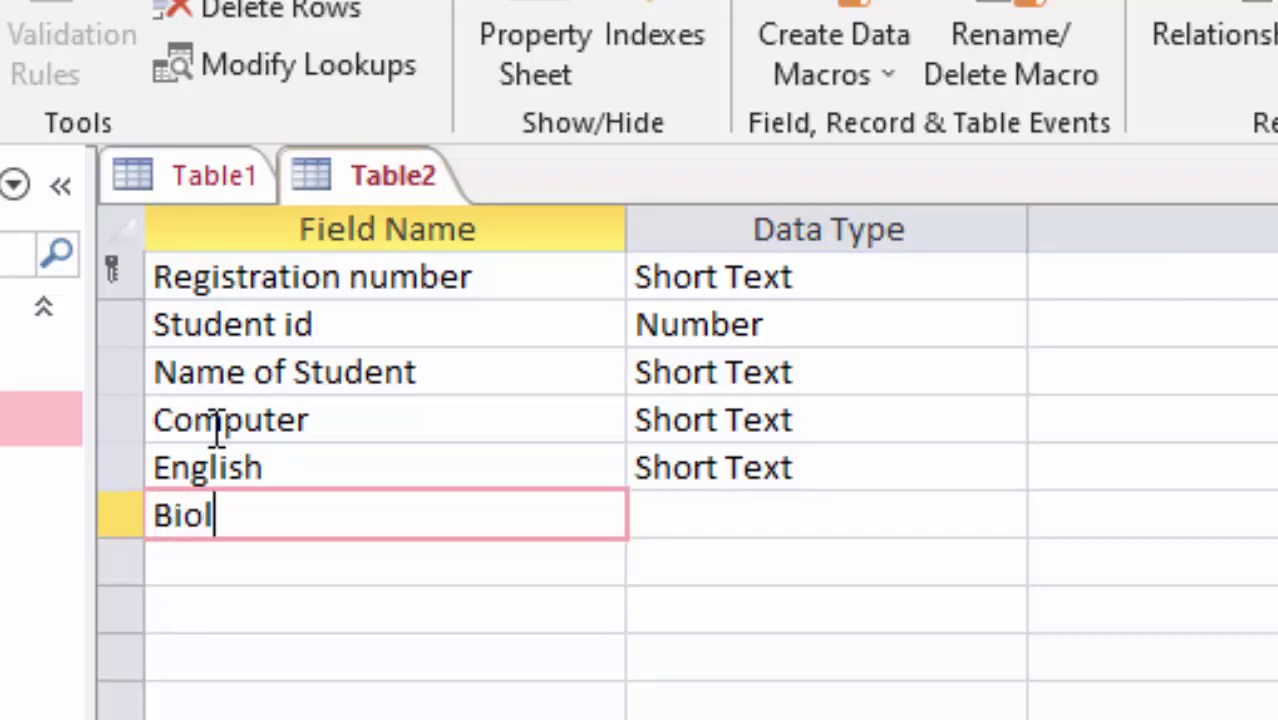
pyautogui.press('BackSpace')
pyautogui.write('o')
pyautogui.click(797, 510)
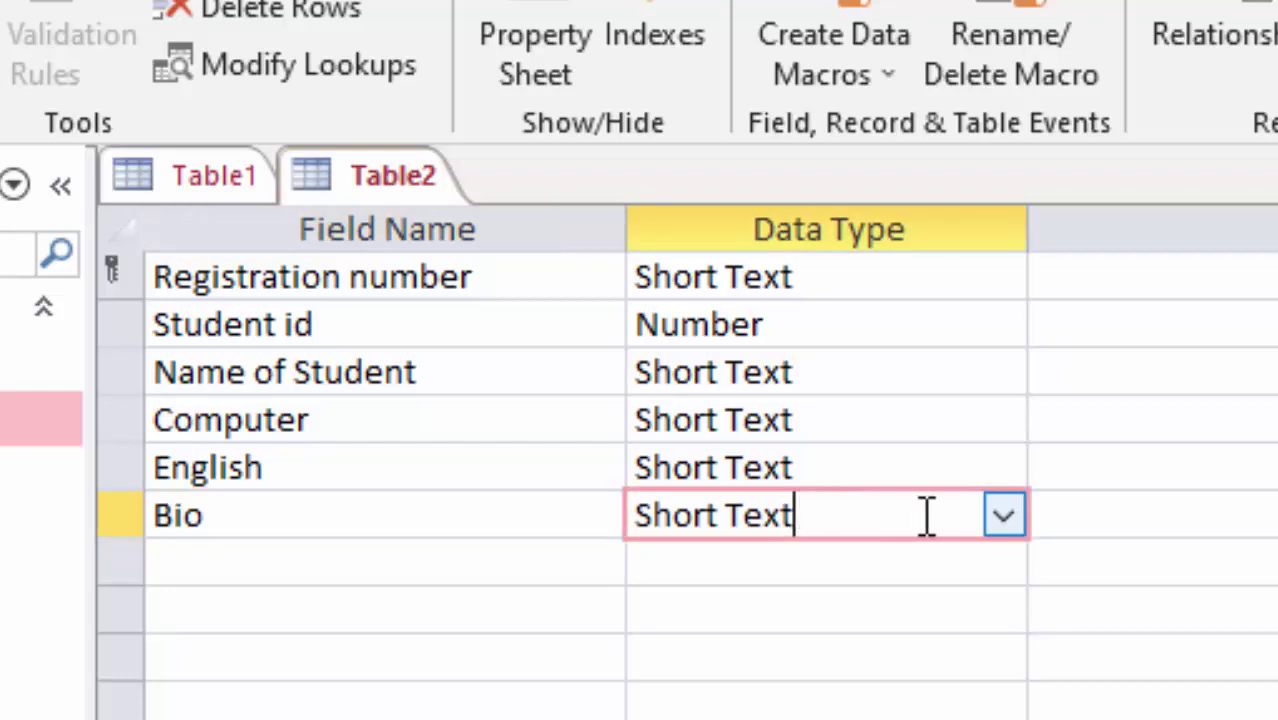
pyautogui.click(399, 563)
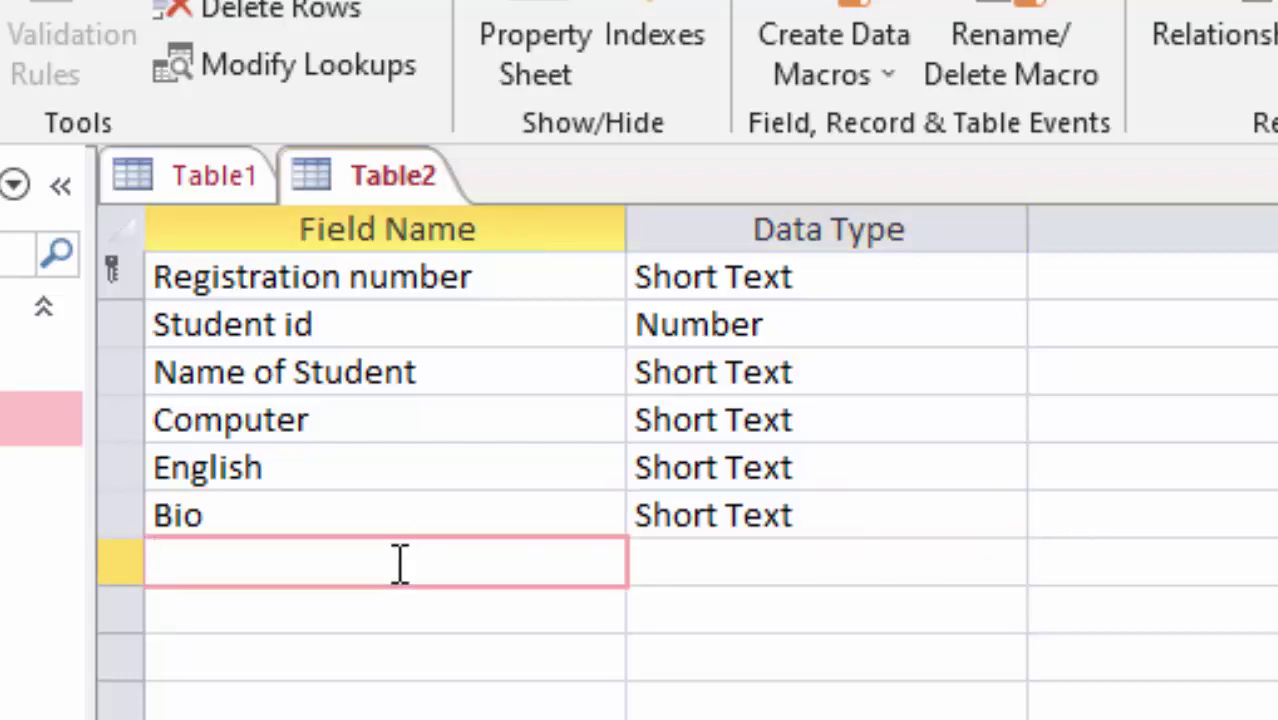
pyautogui.write('Total')
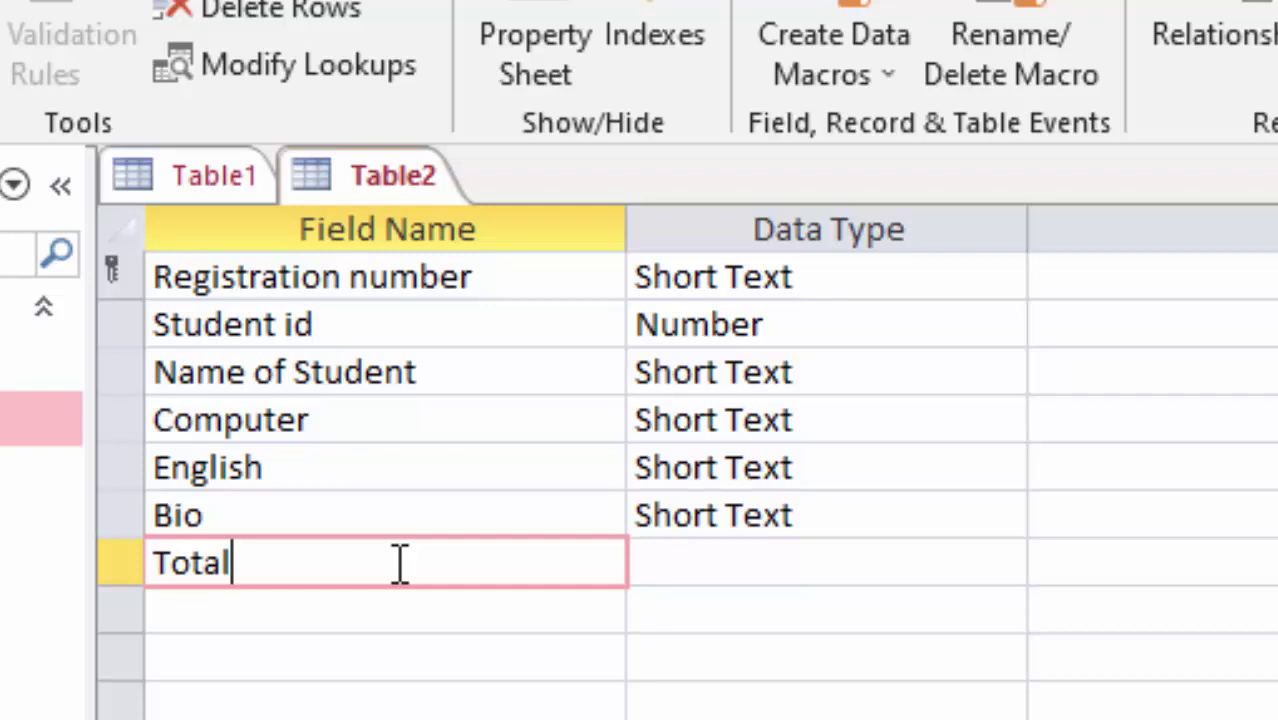
pyautogui.press('Tab')
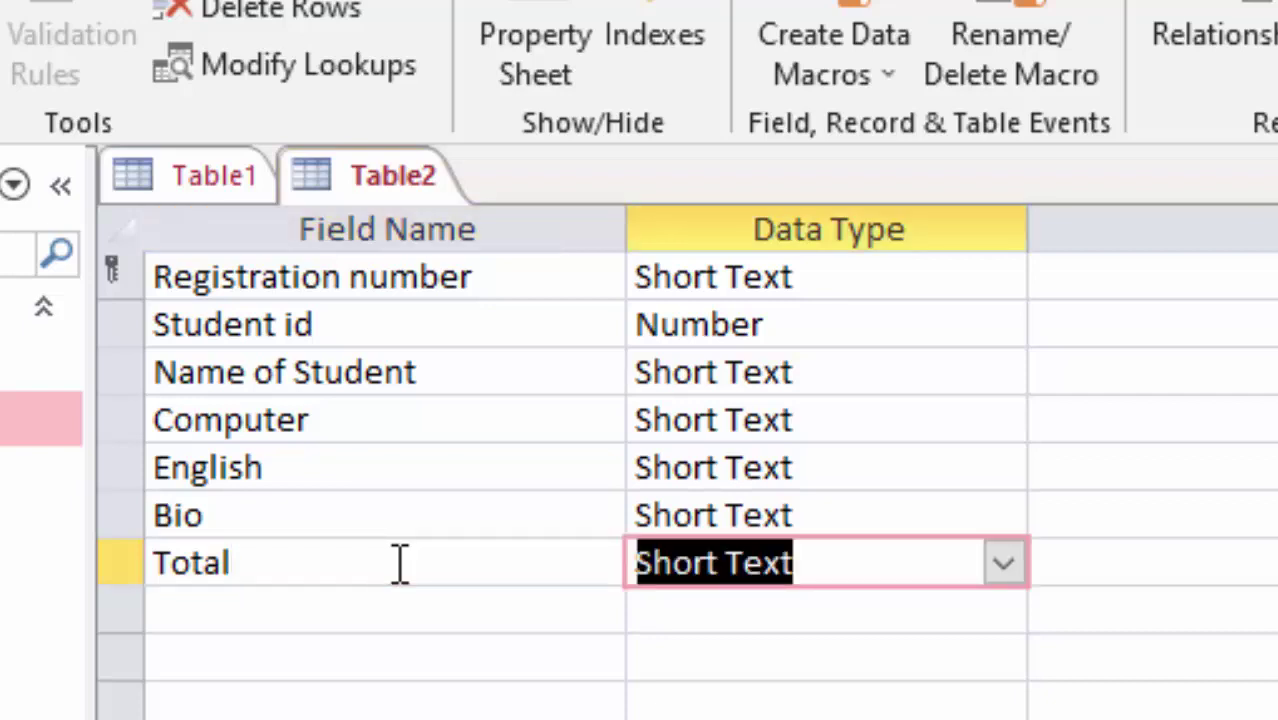
pyautogui.press('Tab')
pyautogui.press('Tab')
pyautogui.write('Av')
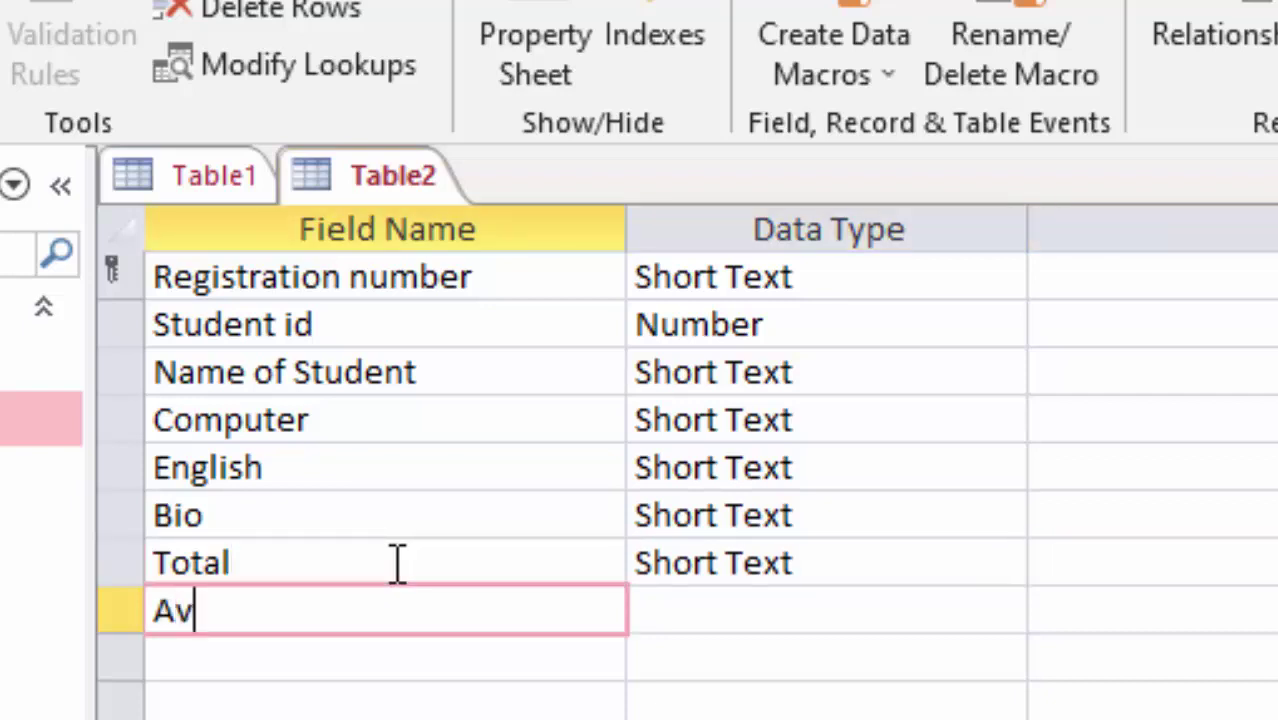
pyautogui.write('erage')
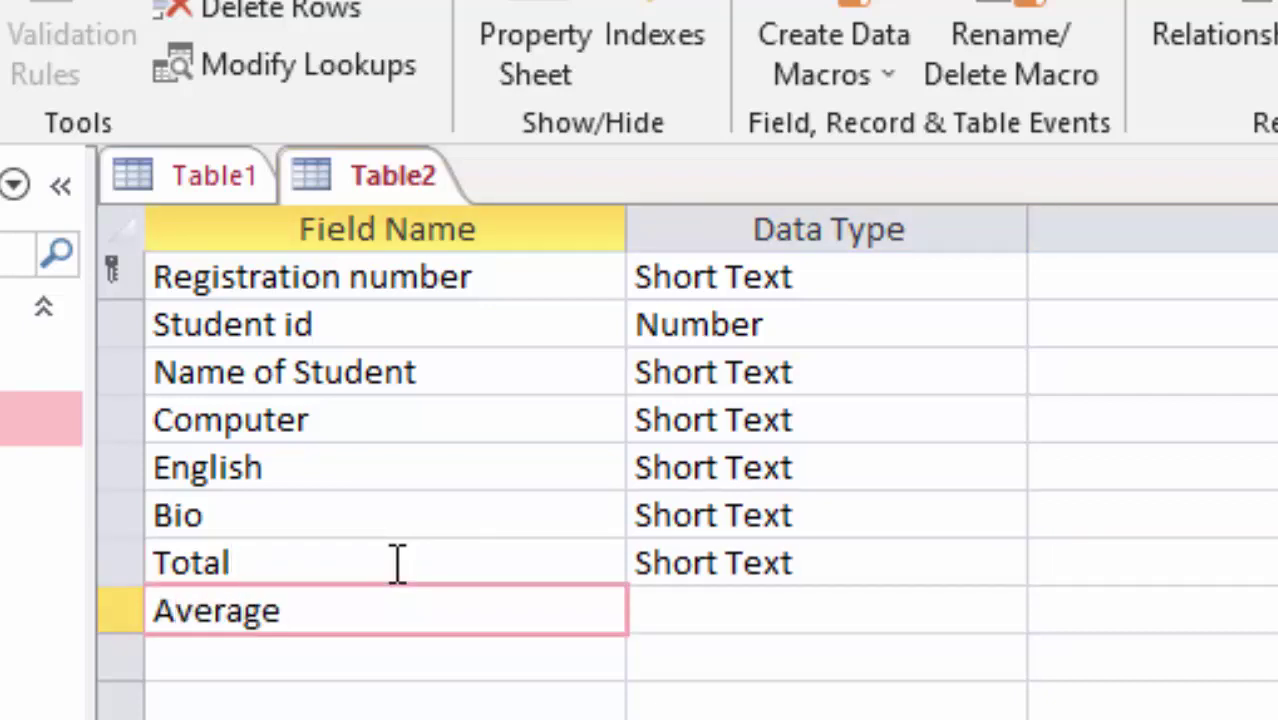
pyautogui.press('Tab')
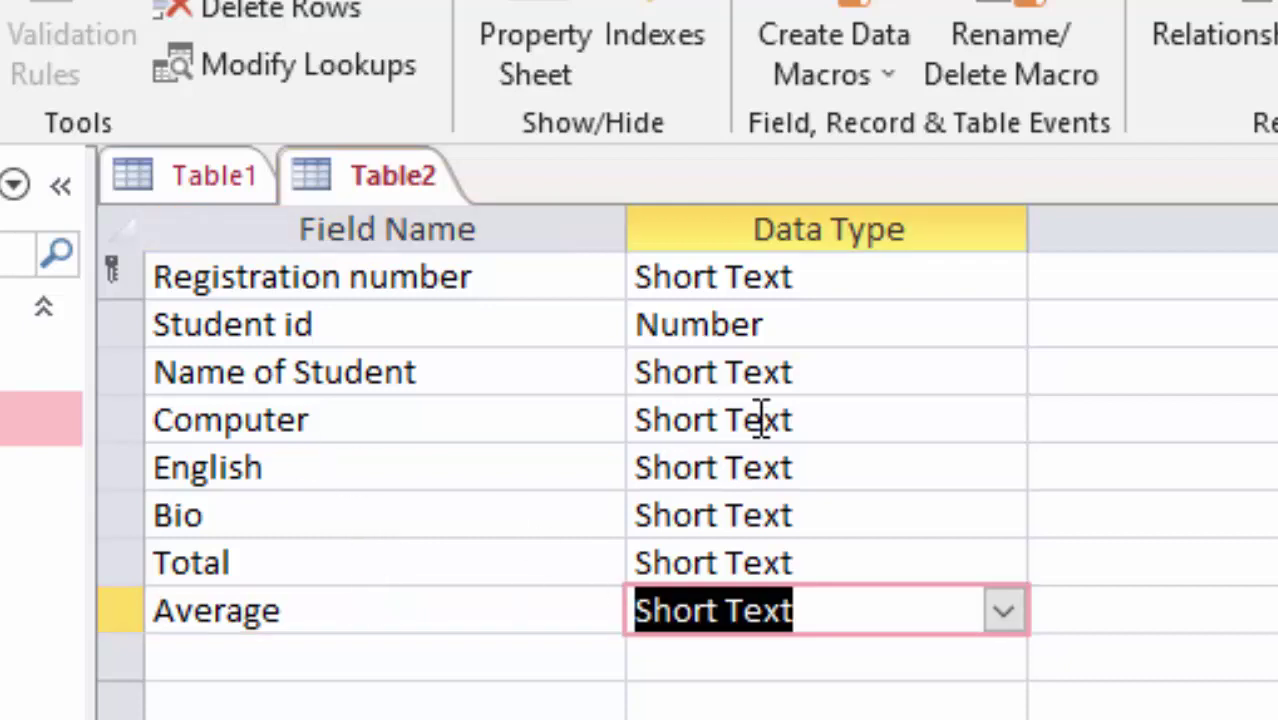
# - Change the data type of Computer, English and Bio to Number
pyautogui.click(952, 415)
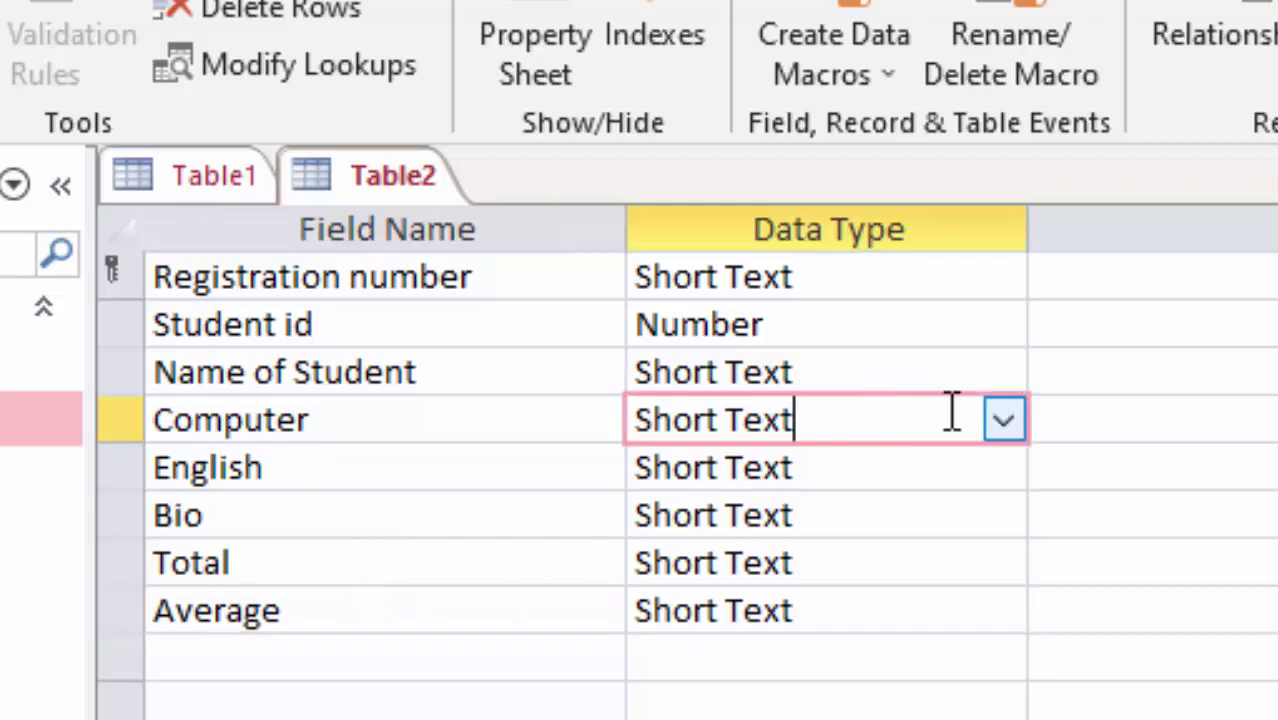
pyautogui.click(1004, 421)
pyautogui.click(879, 562)
pyautogui.click(924, 472)
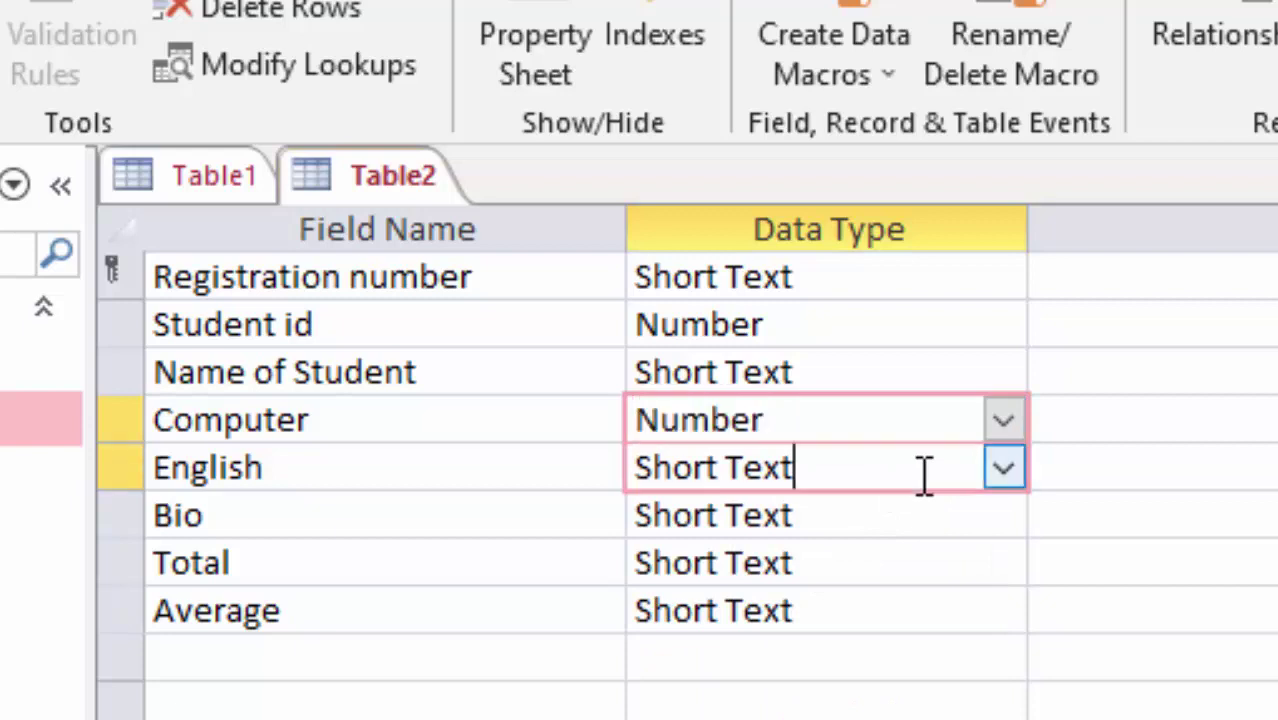
pyautogui.click(1002, 474)
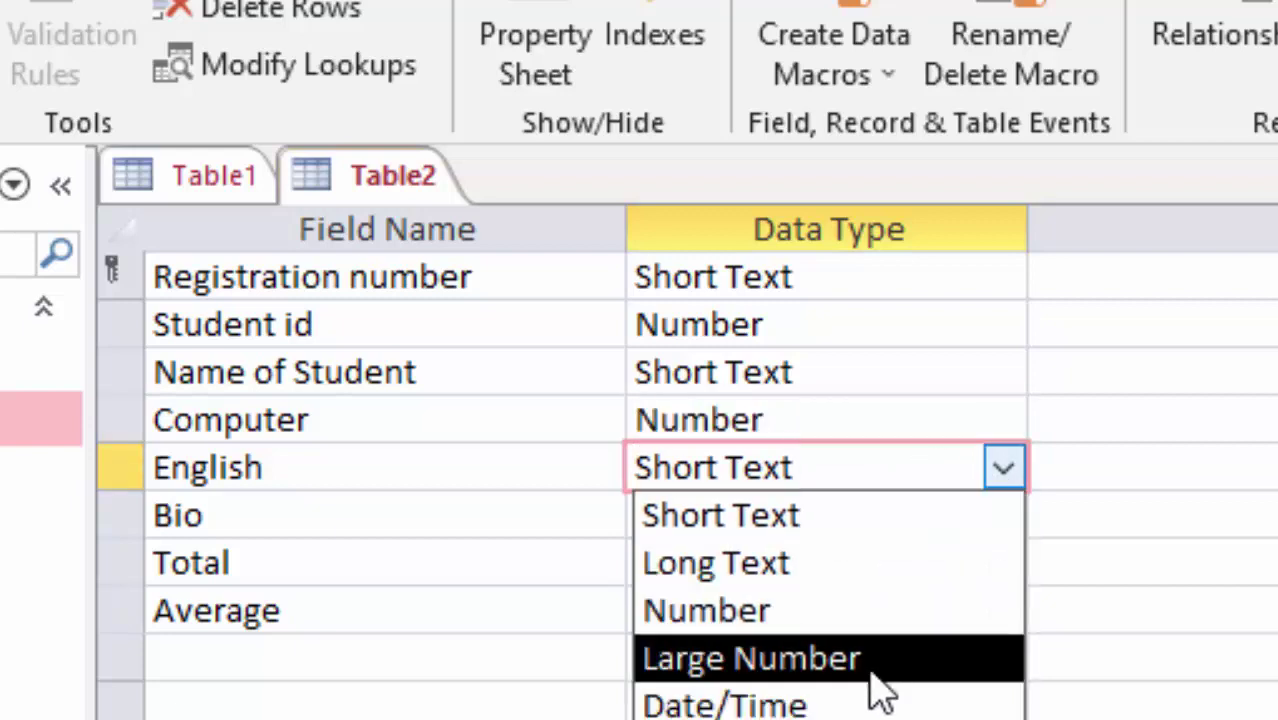
pyautogui.click(864, 612)
pyautogui.click(934, 546)
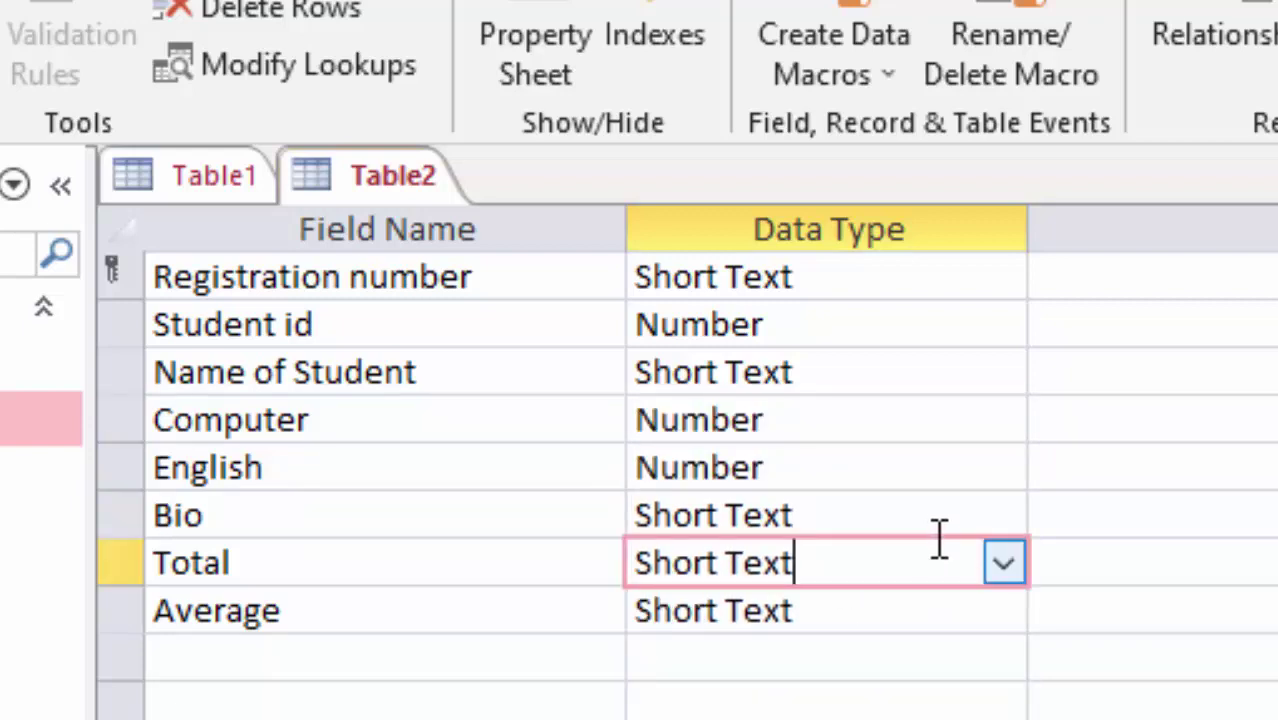
pyautogui.click(944, 516)
pyautogui.click(1002, 515)
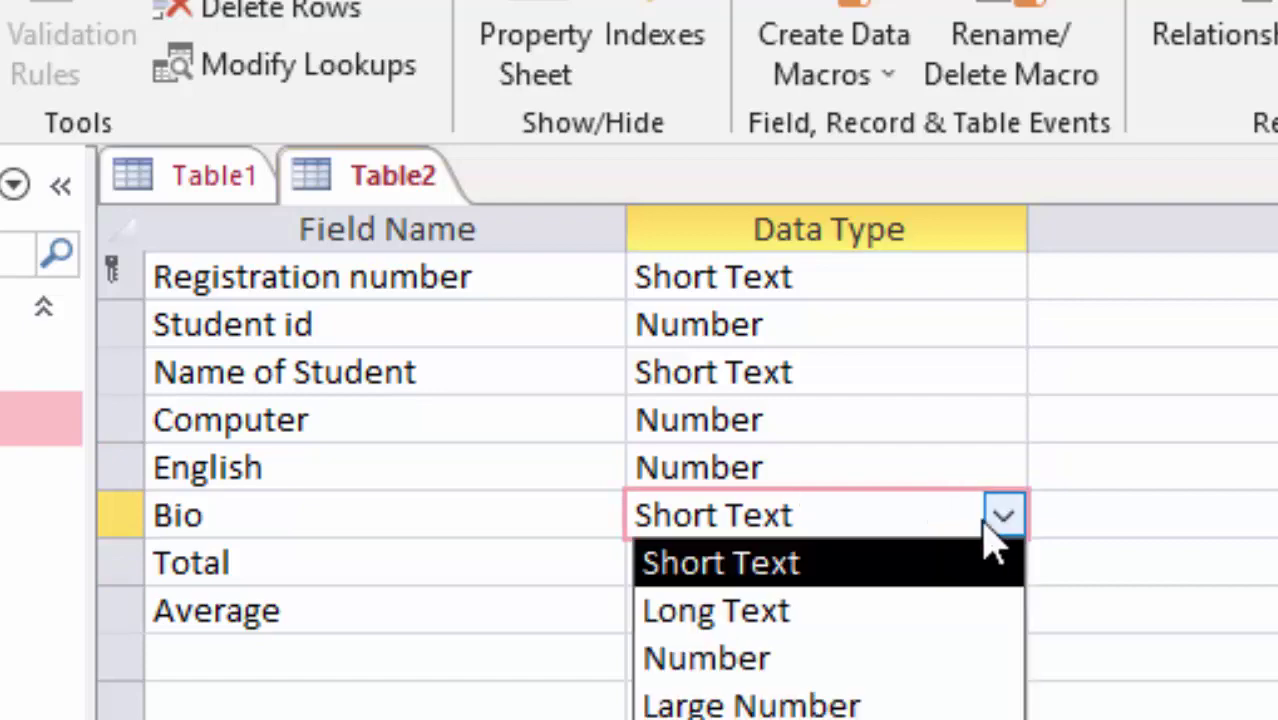
pyautogui.click(850, 658)
pyautogui.click(848, 563)
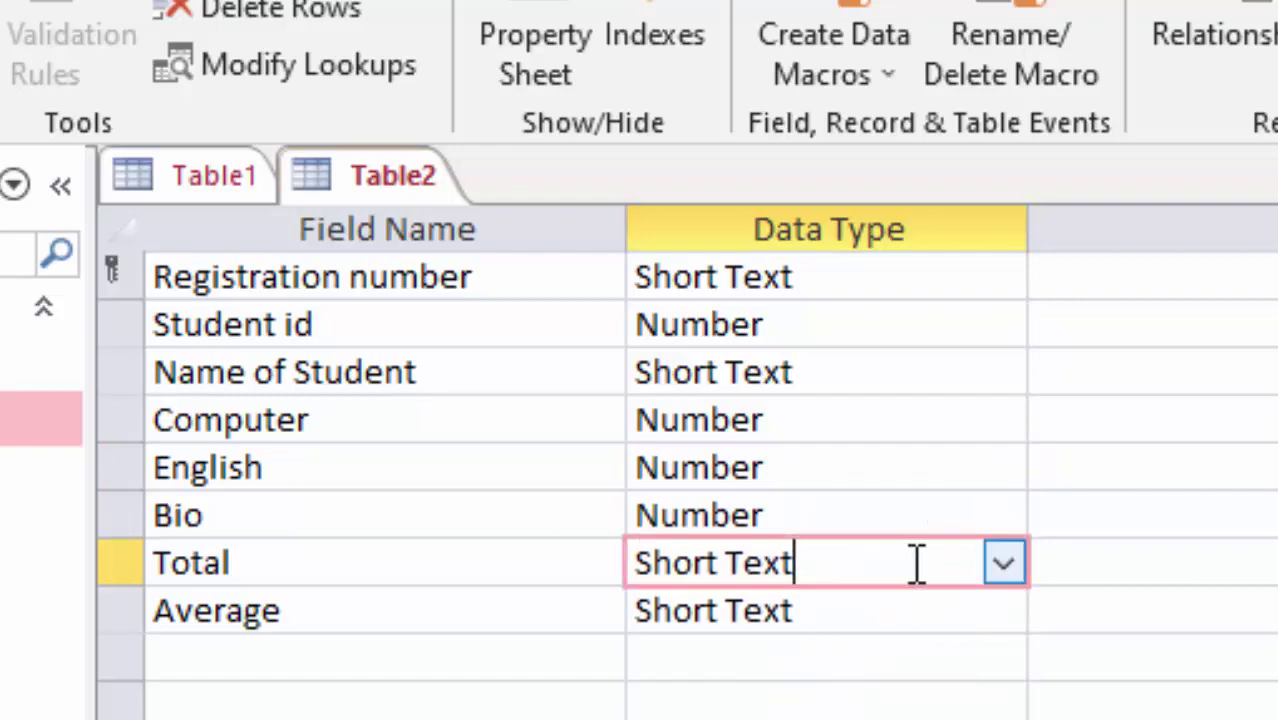
pyautogui.click(1003, 565)
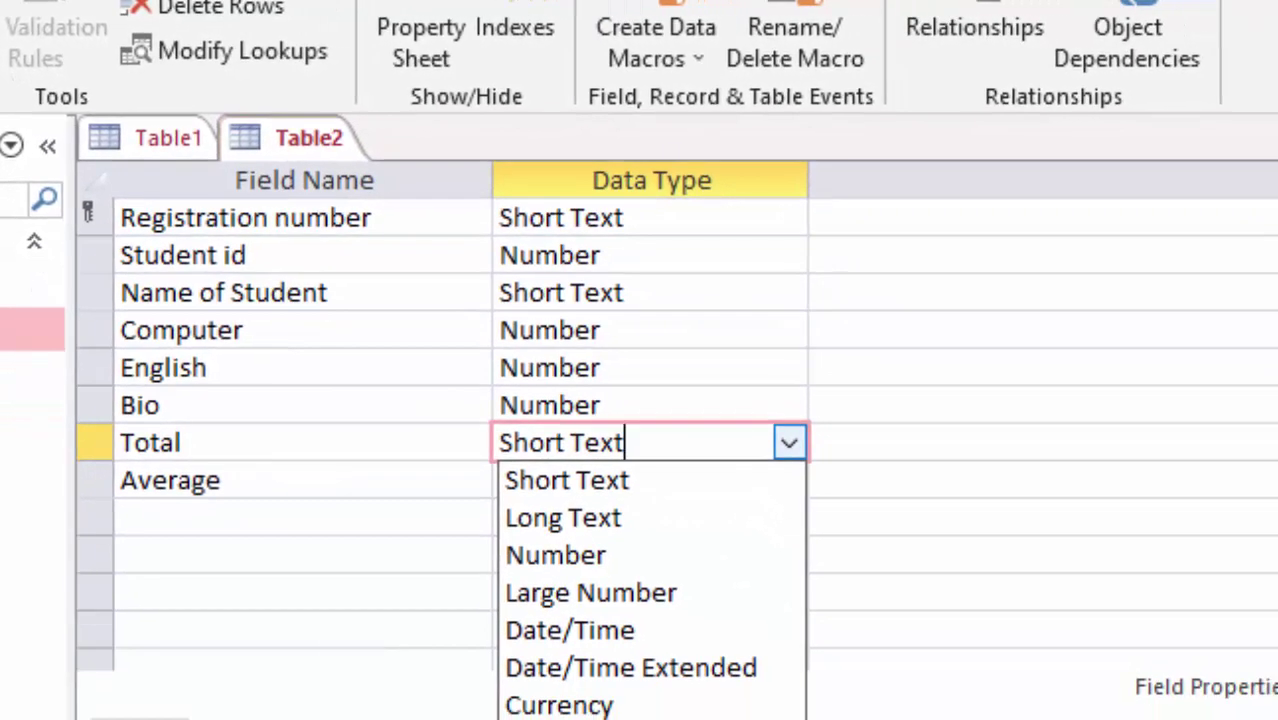
# - Set Total's data type to Calculated with the expression [Computer]+[English]+[Bio]
pyautogui.click(560, 443)
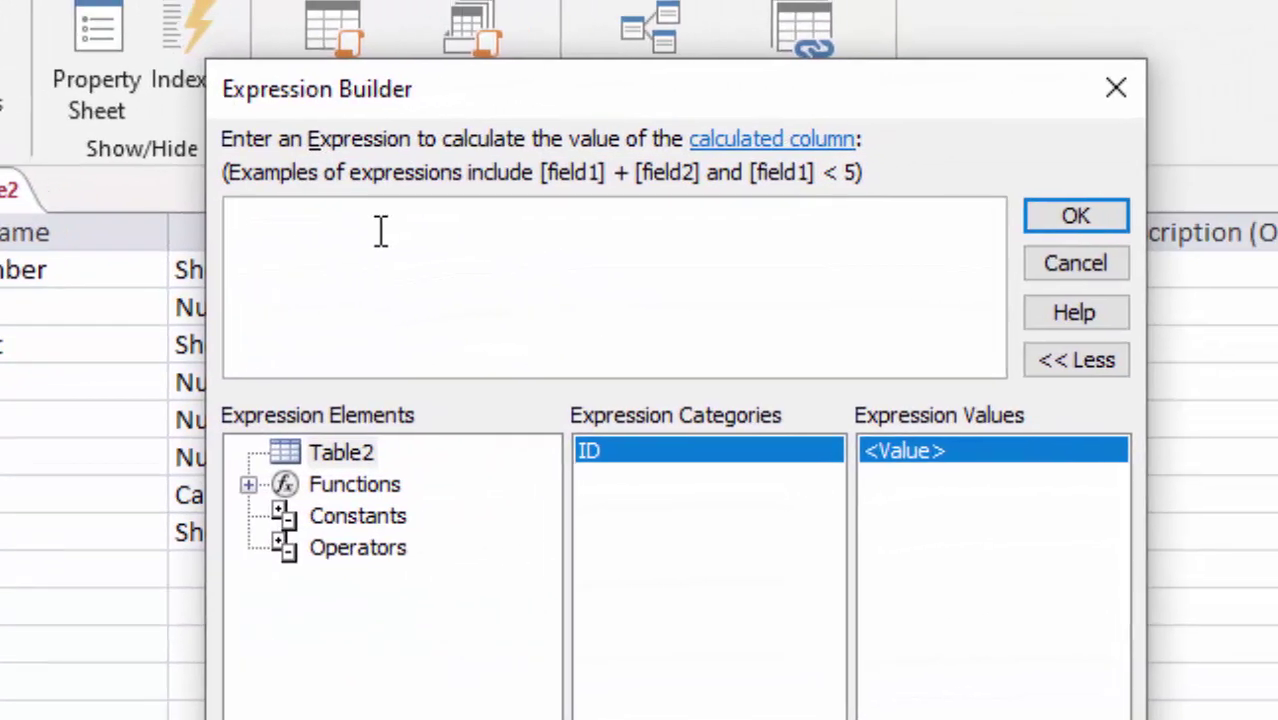
pyautogui.write('[Com')
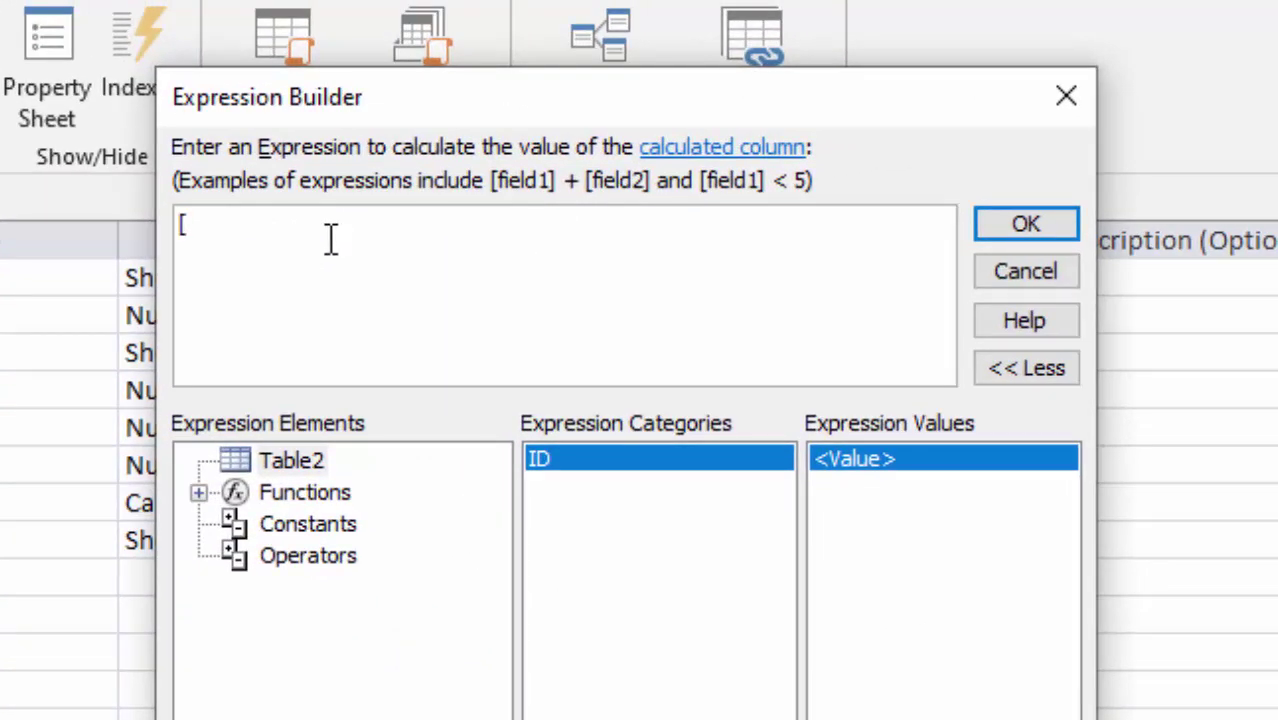
pyautogui.write('pu')
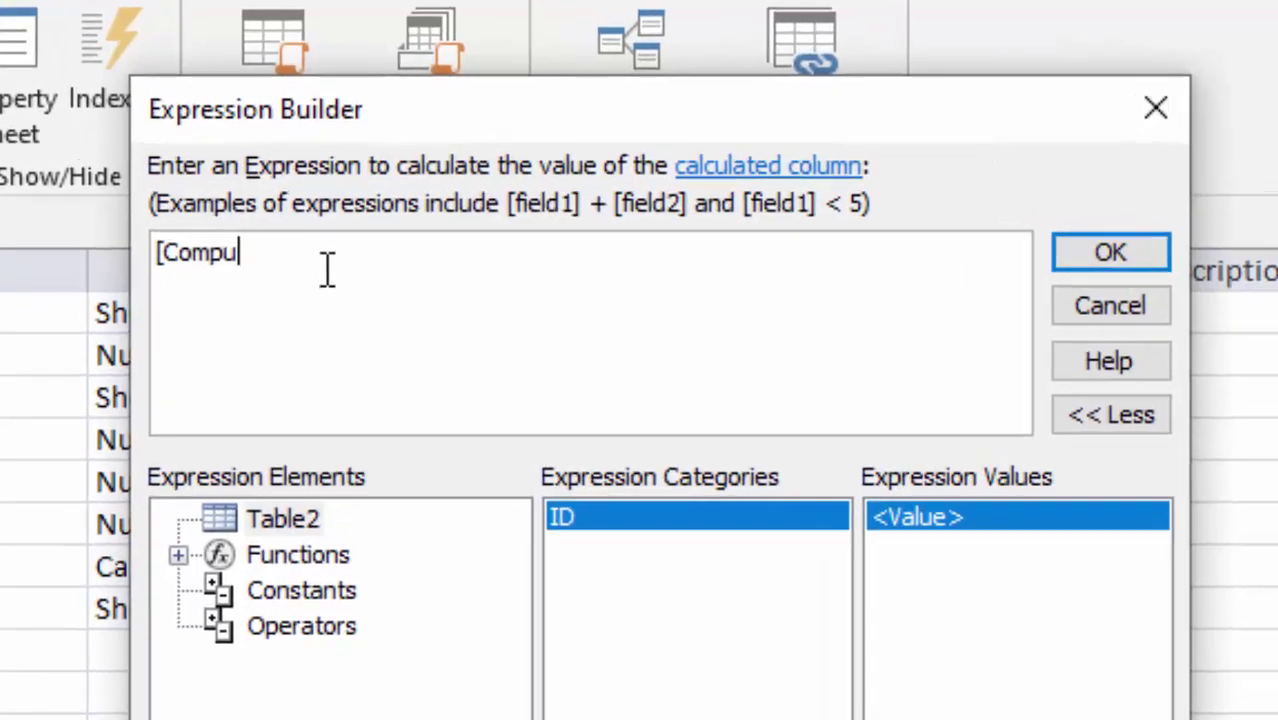
pyautogui.write('ter]')
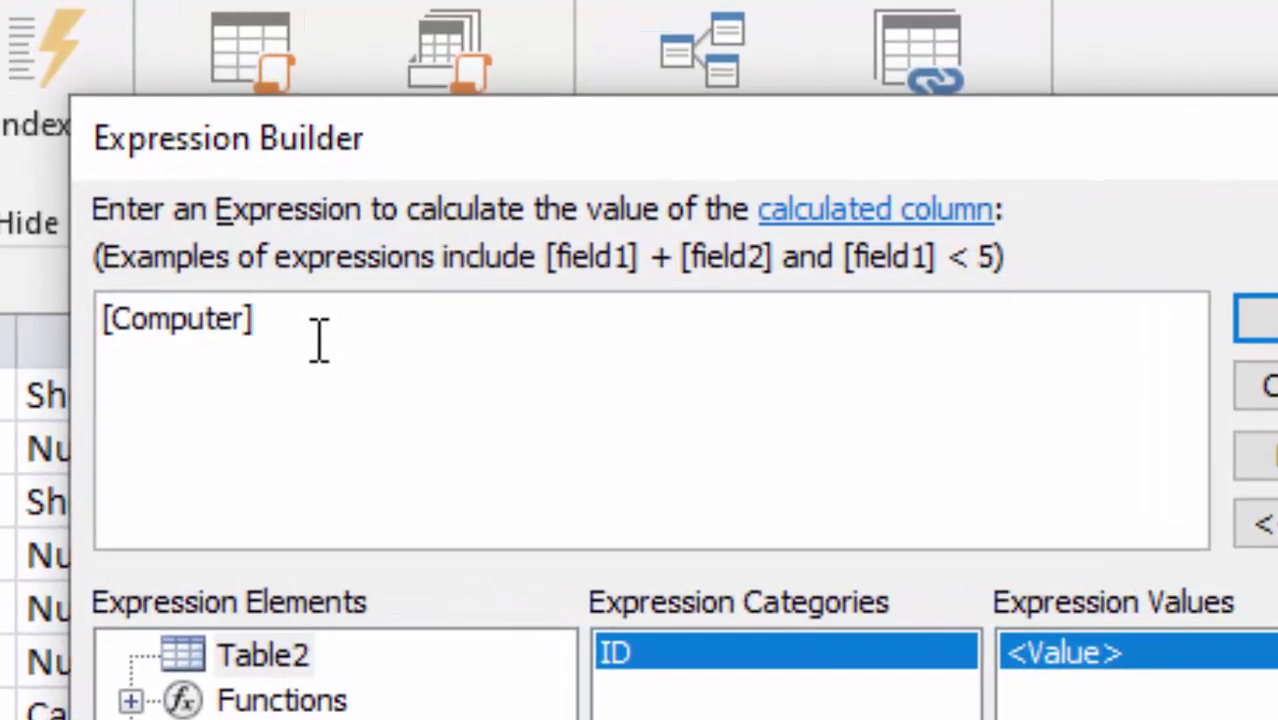
pyautogui.write(' +[')
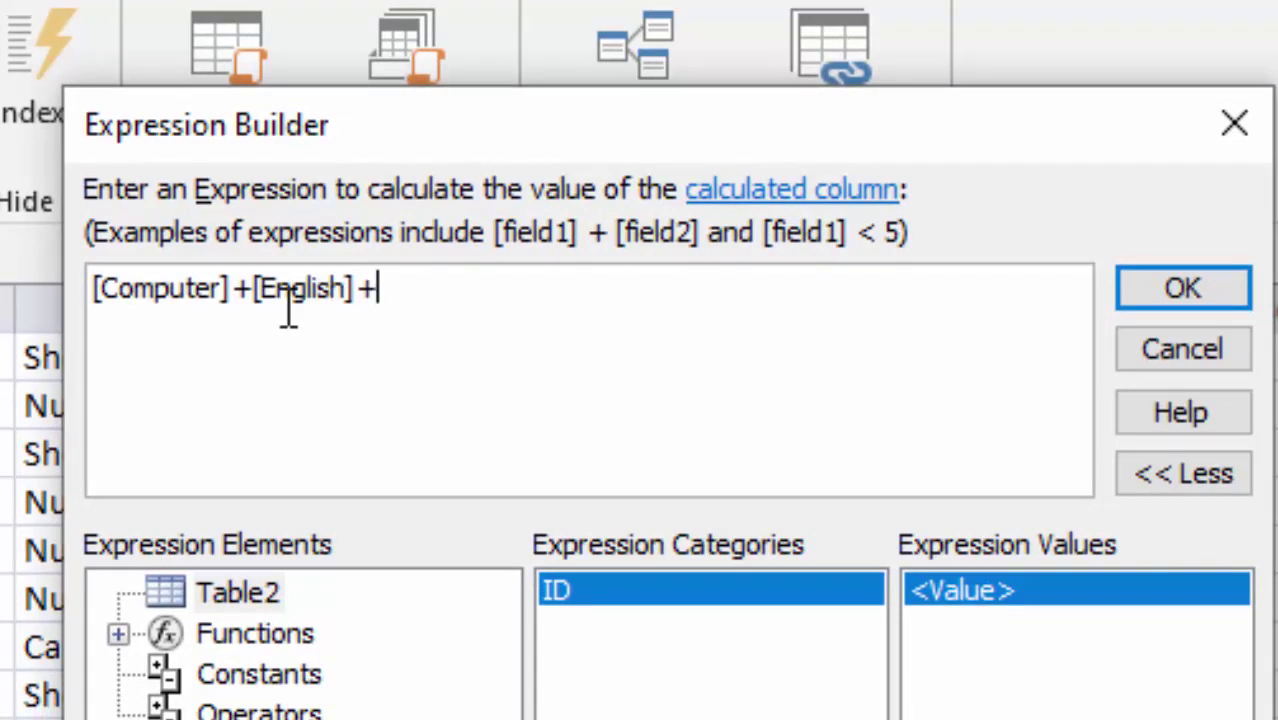
pyautogui.write('Bio')
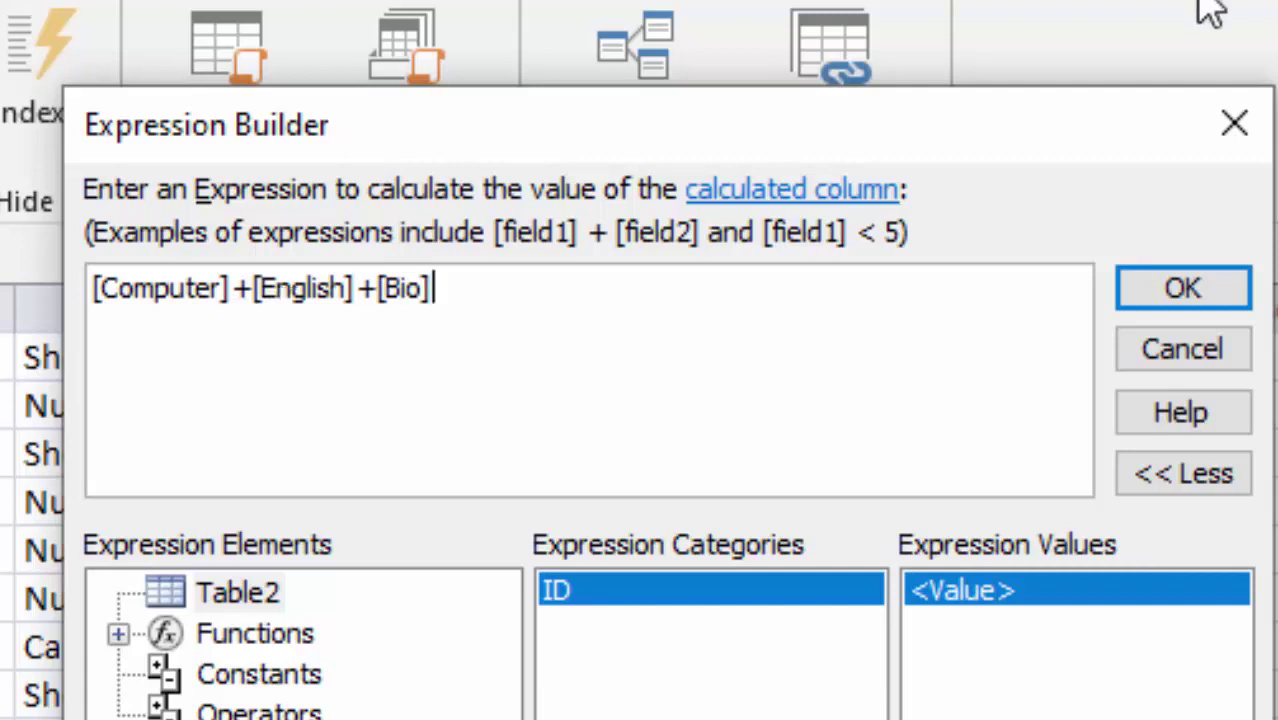
# - Confirm Total's sum expression and change Average's data type to Calculated
pyautogui.click(1185, 285)
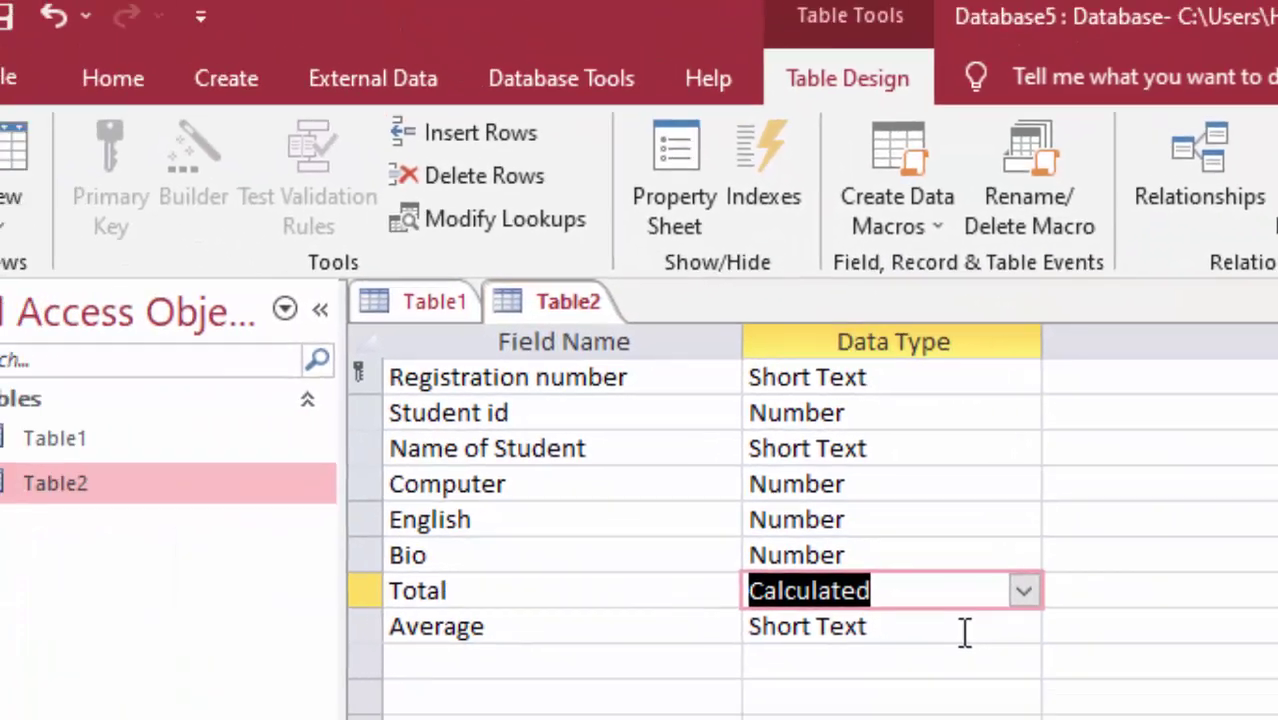
pyautogui.click(1018, 618)
pyautogui.click(1040, 619)
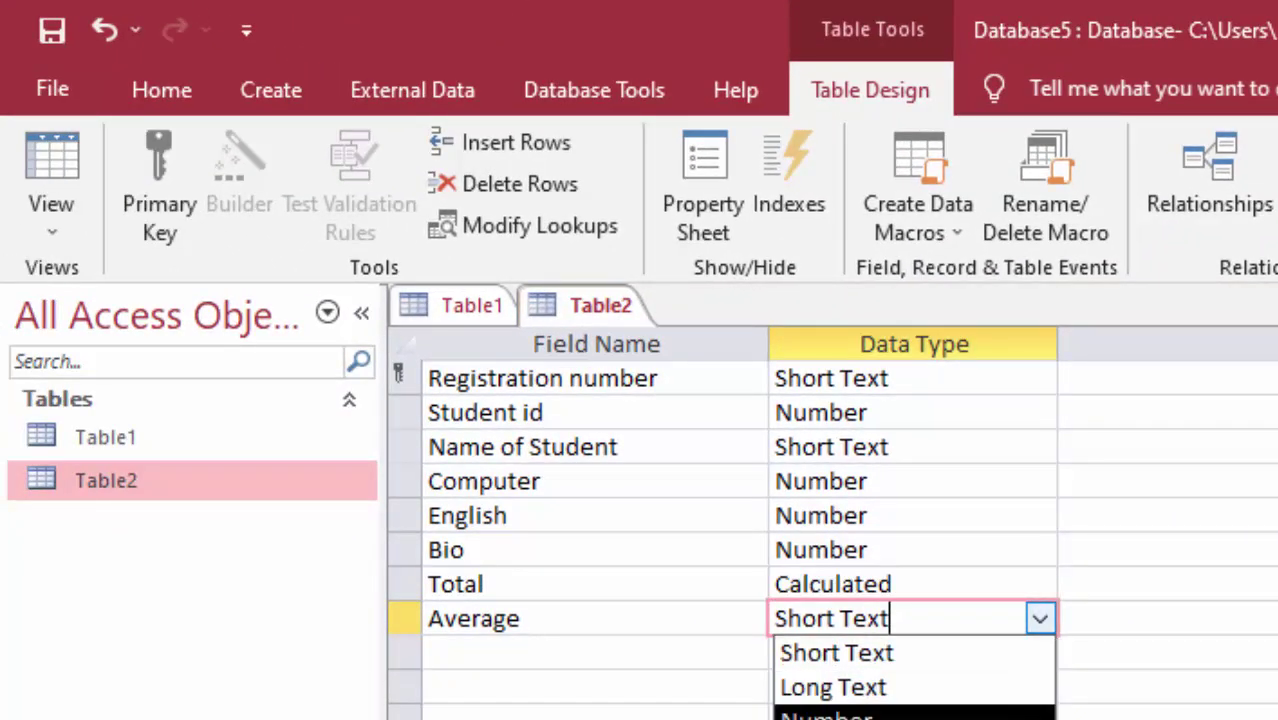
pyautogui.click(959, 714)
pyautogui.click(960, 712)
pyautogui.click(1009, 620)
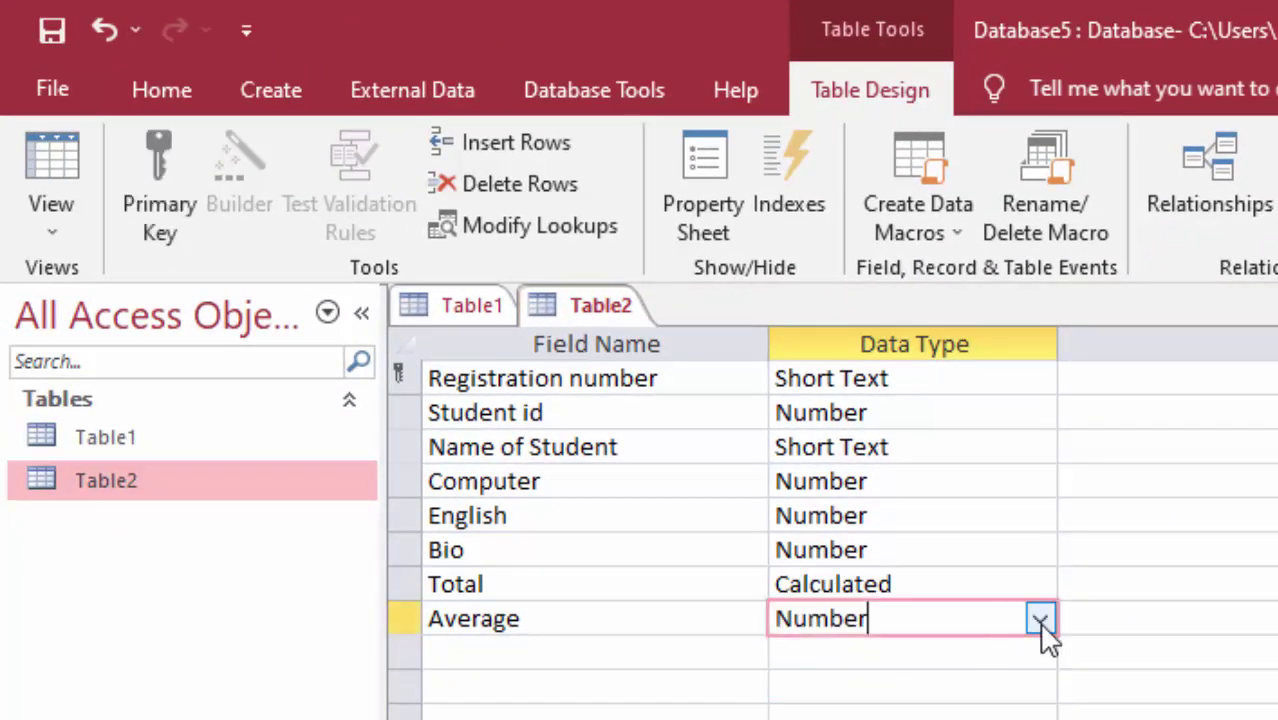
pyautogui.click(1040, 619)
pyautogui.click(836, 716)
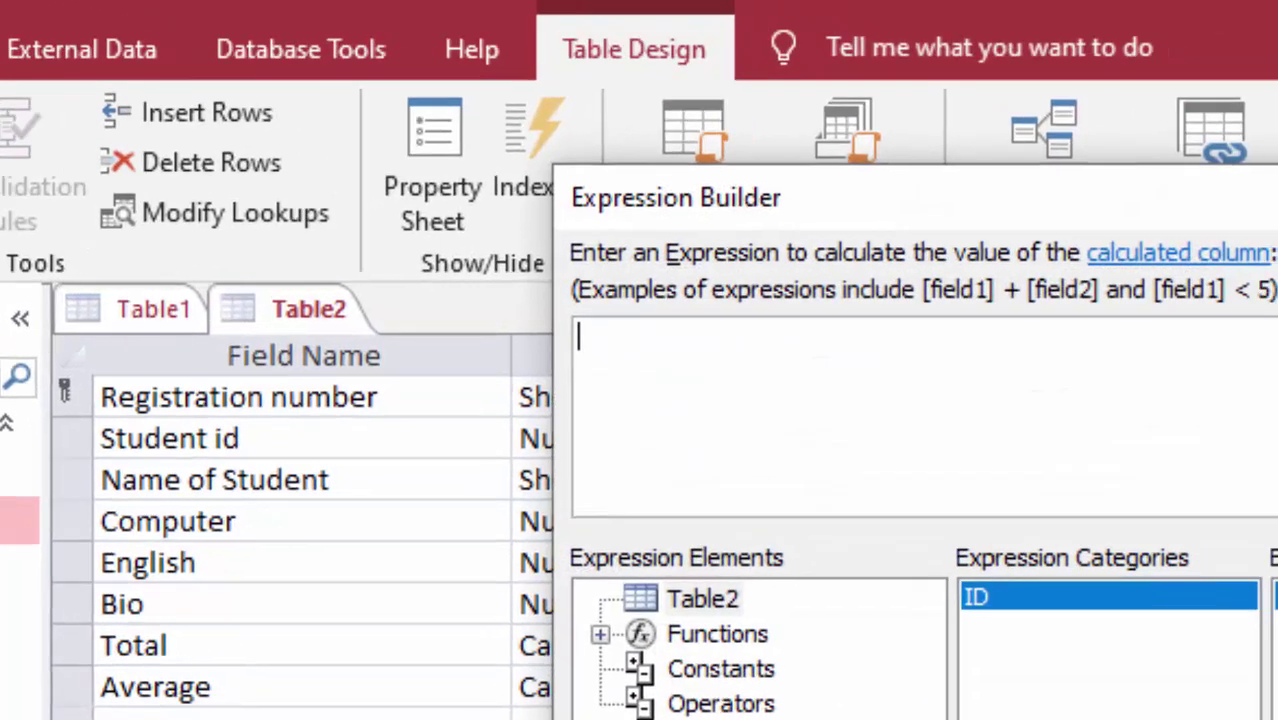
# - Enter [Total]/3 as the Average field's expression and confirm it
pyautogui.write('[p')
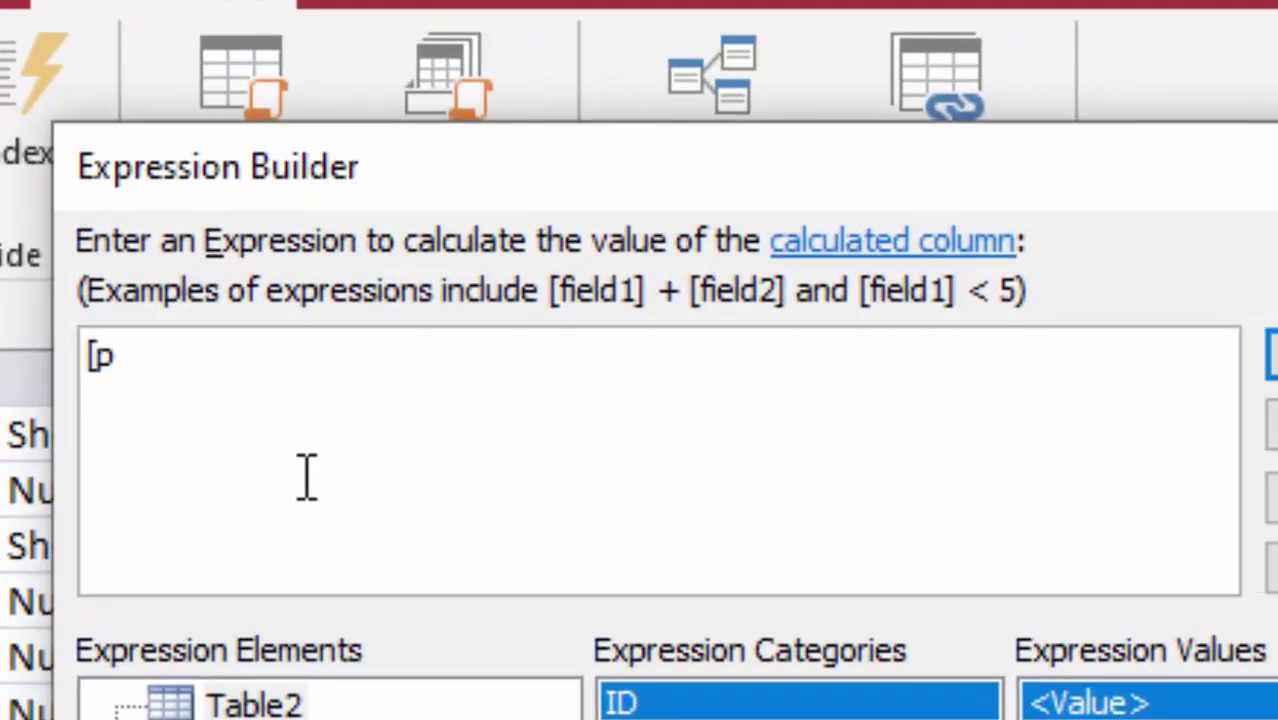
pyautogui.press('BackSpace')
pyautogui.press('BackSpace')
pyautogui.write('ot')
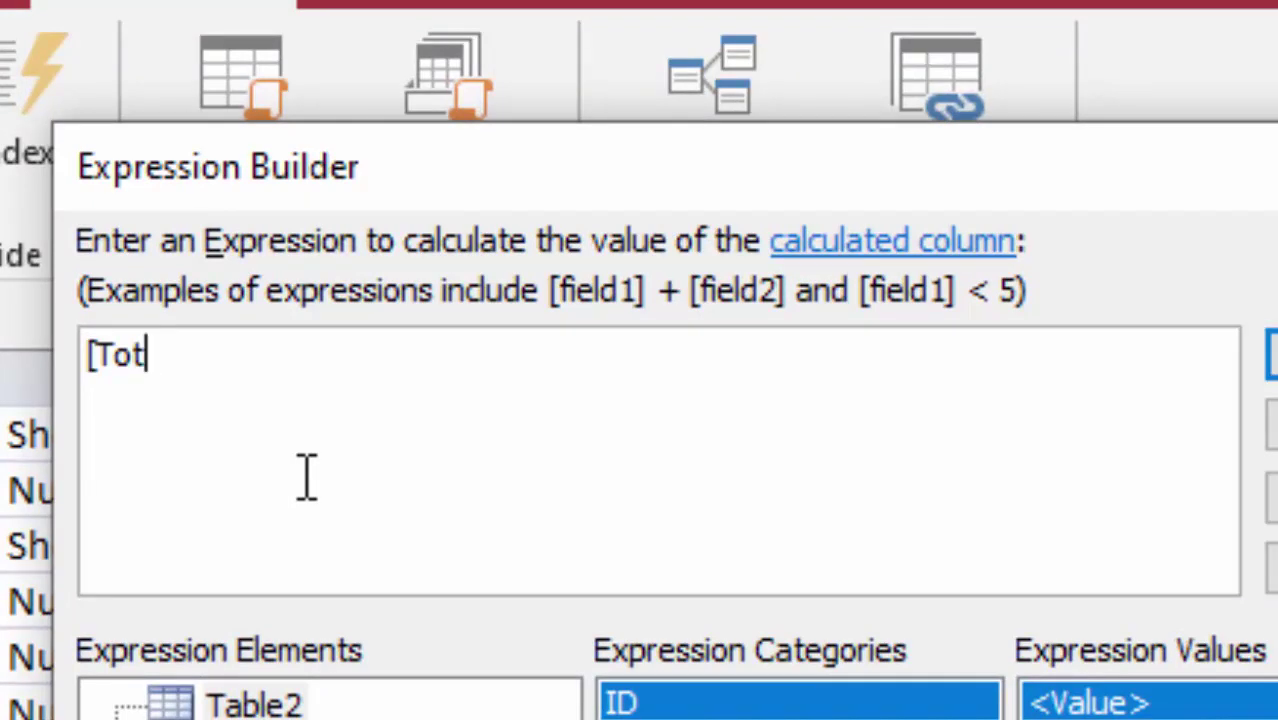
pyautogui.write('ral')
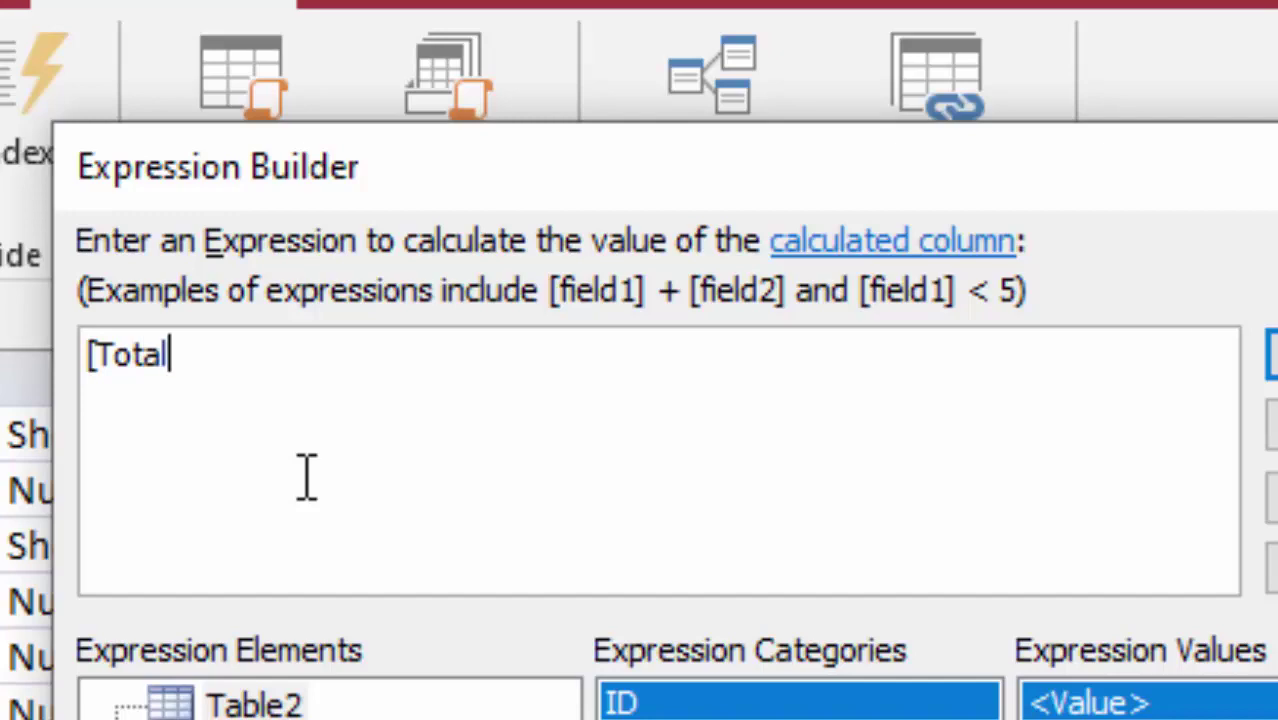
pyautogui.write(']/')
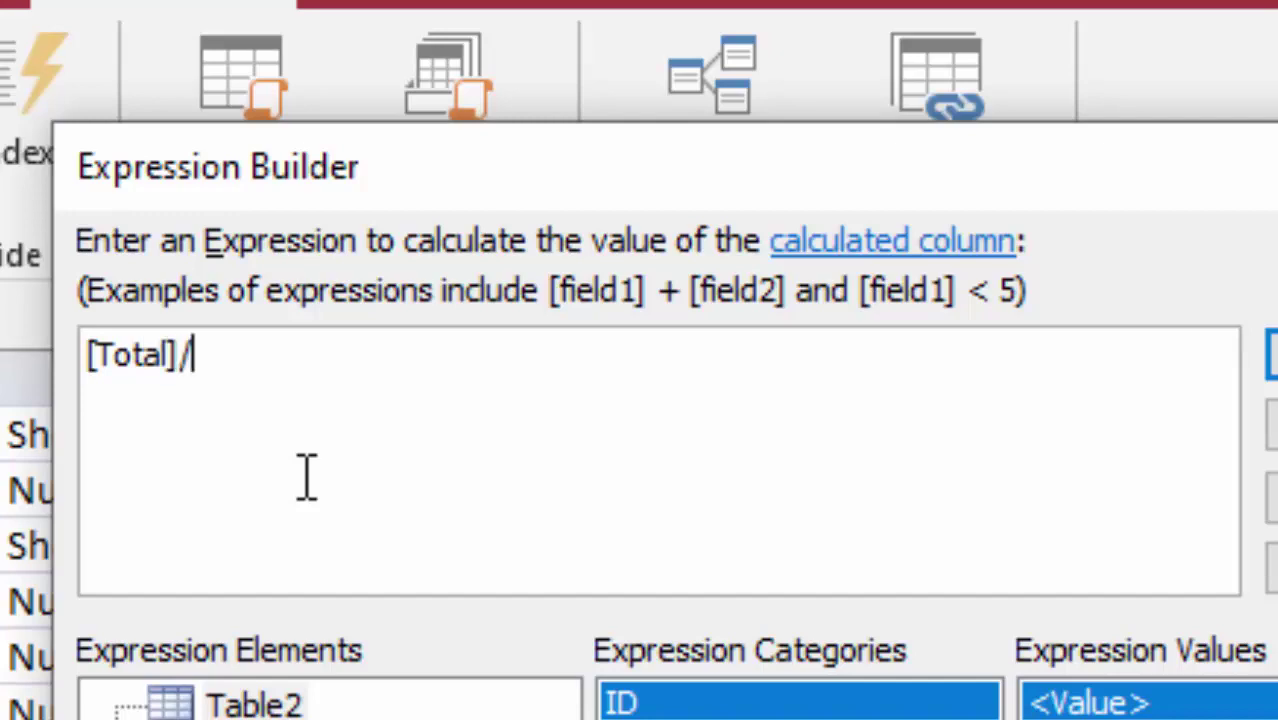
pyautogui.write('3')
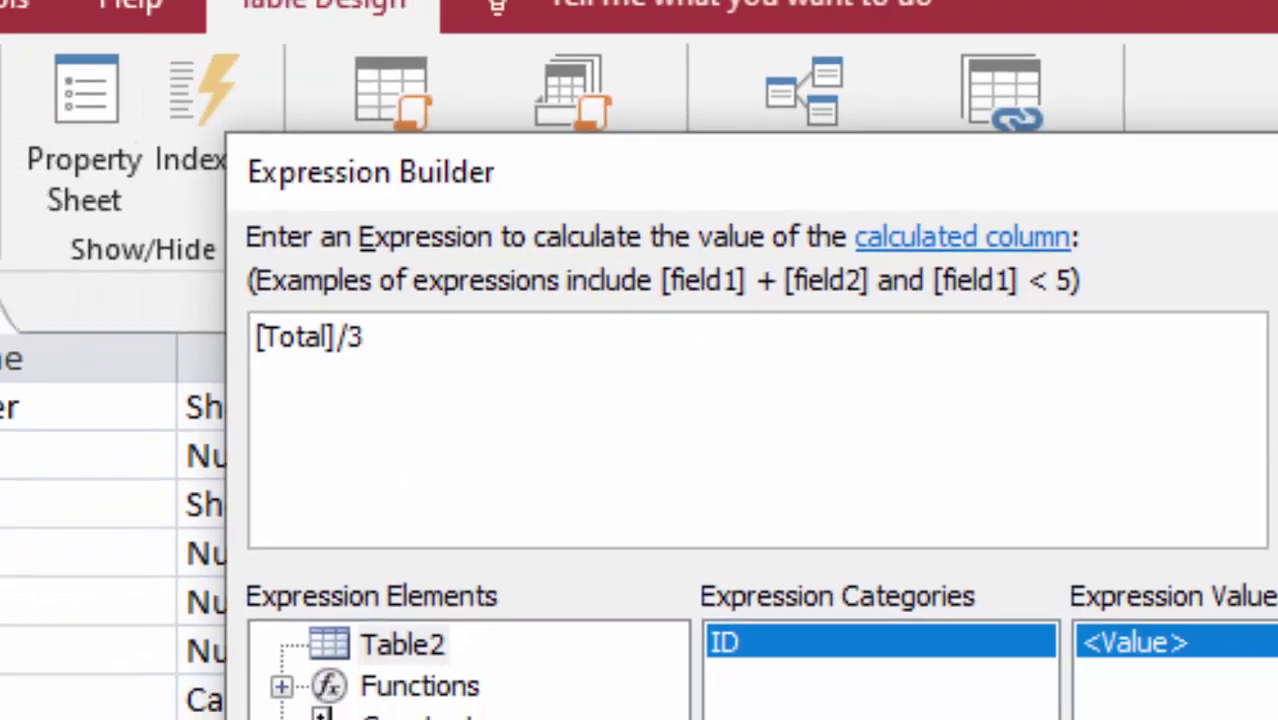
pyautogui.press('Return')
# - Save Table2, switch to Datasheet view and widen the Registration number column
pyautogui.click(58, 190)
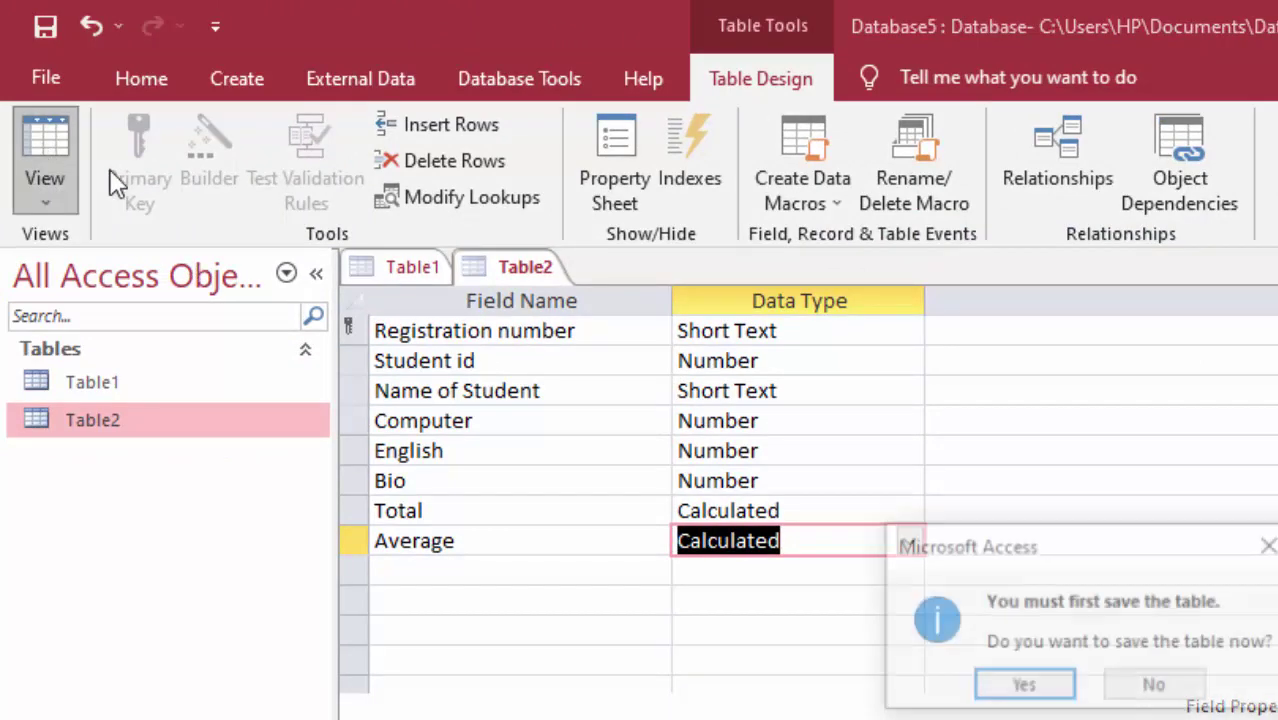
pyautogui.click(1021, 687)
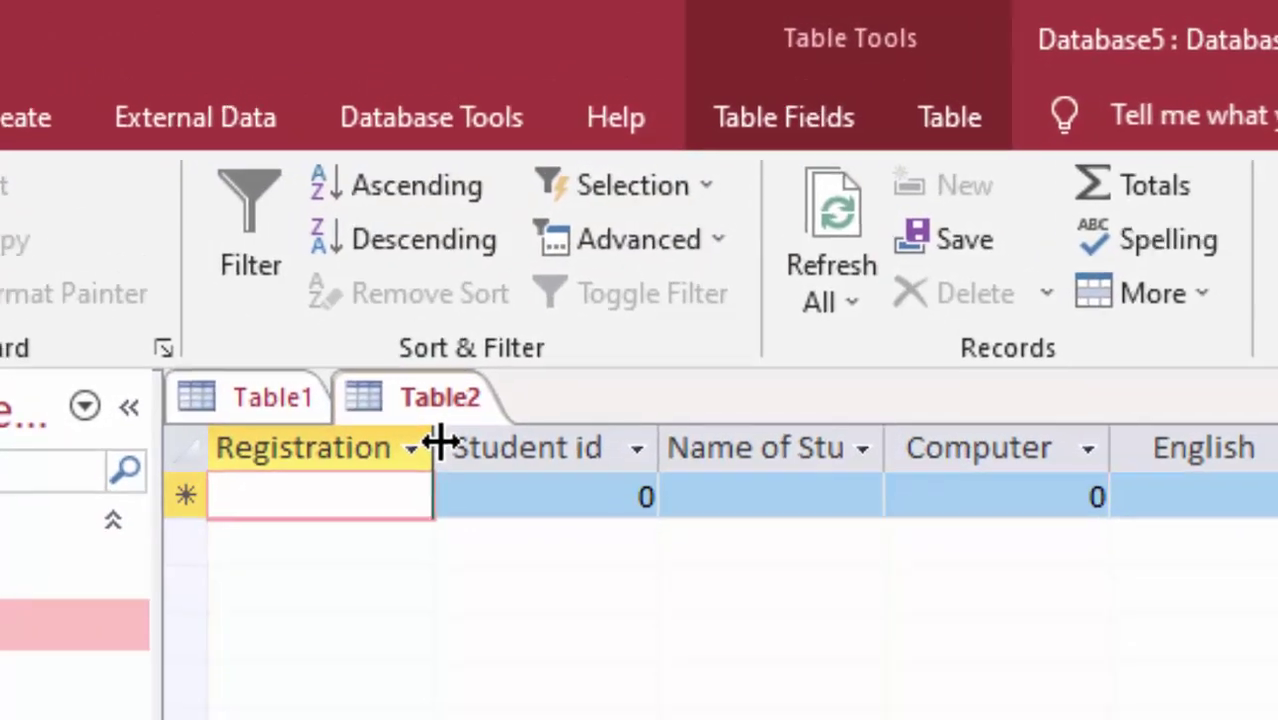
pyautogui.moveTo(520, 301); pyautogui.dragTo(537, 301)
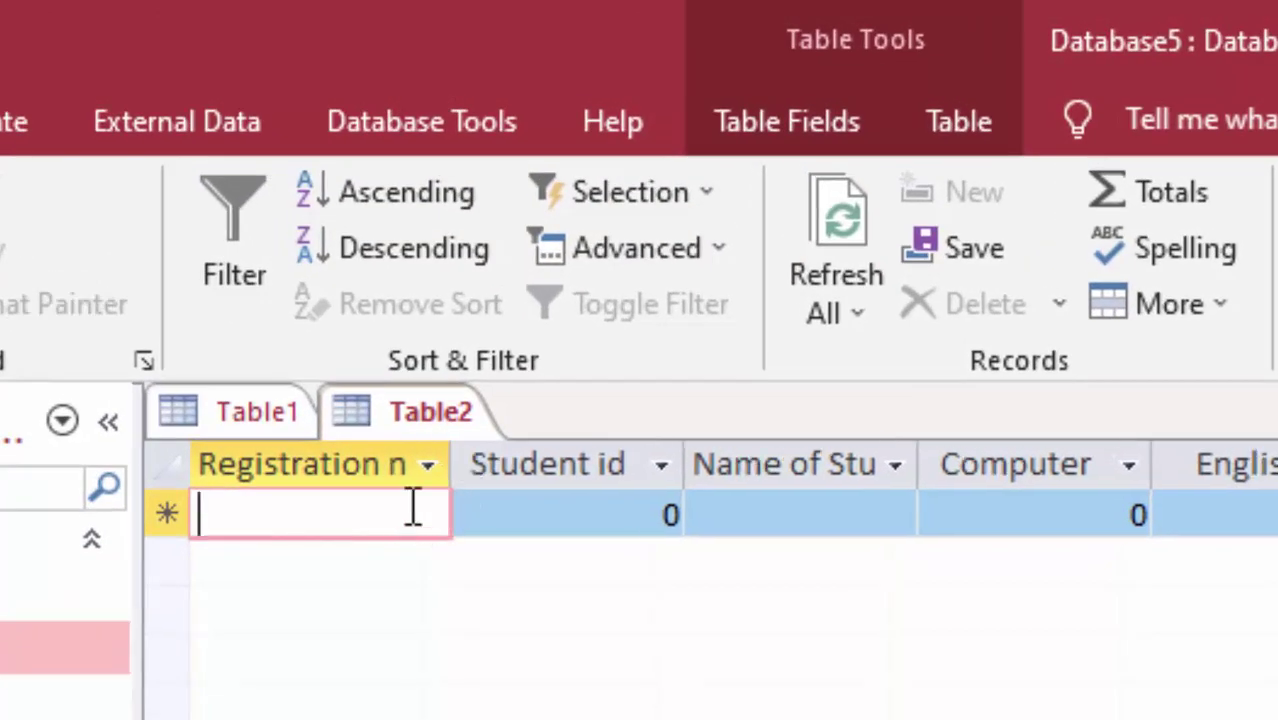
pyautogui.moveTo(455, 464); pyautogui.dragTo(578, 570)
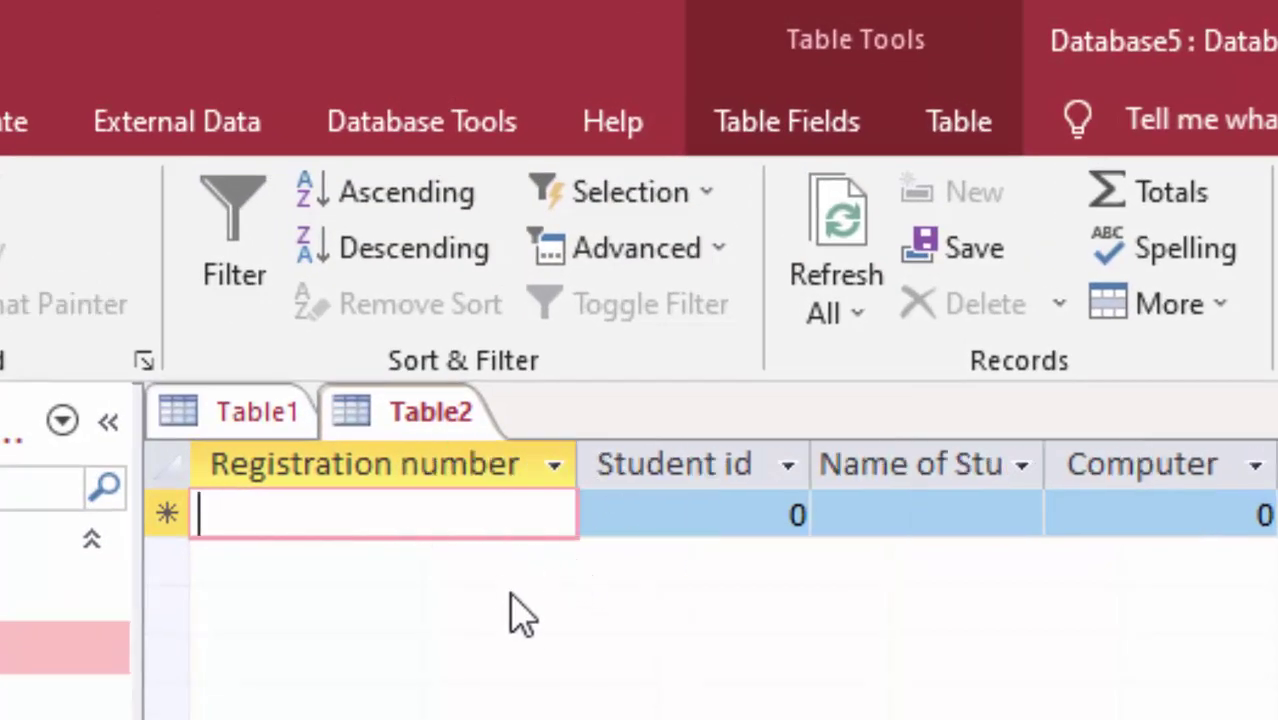
# - Enter record 1001 with the student's name and marks 56, 45 and 45, then autofit Average
pyautogui.write('1001')
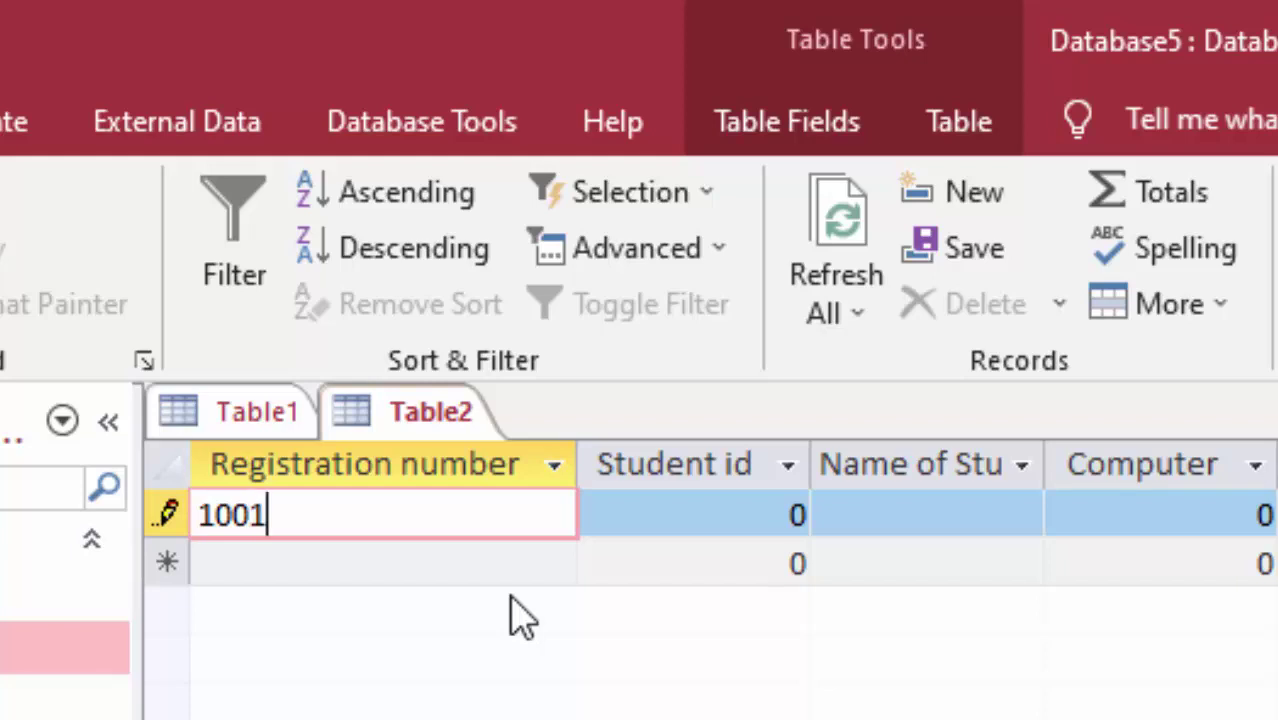
pyautogui.press('Tab')
pyautogui.press('Tab')
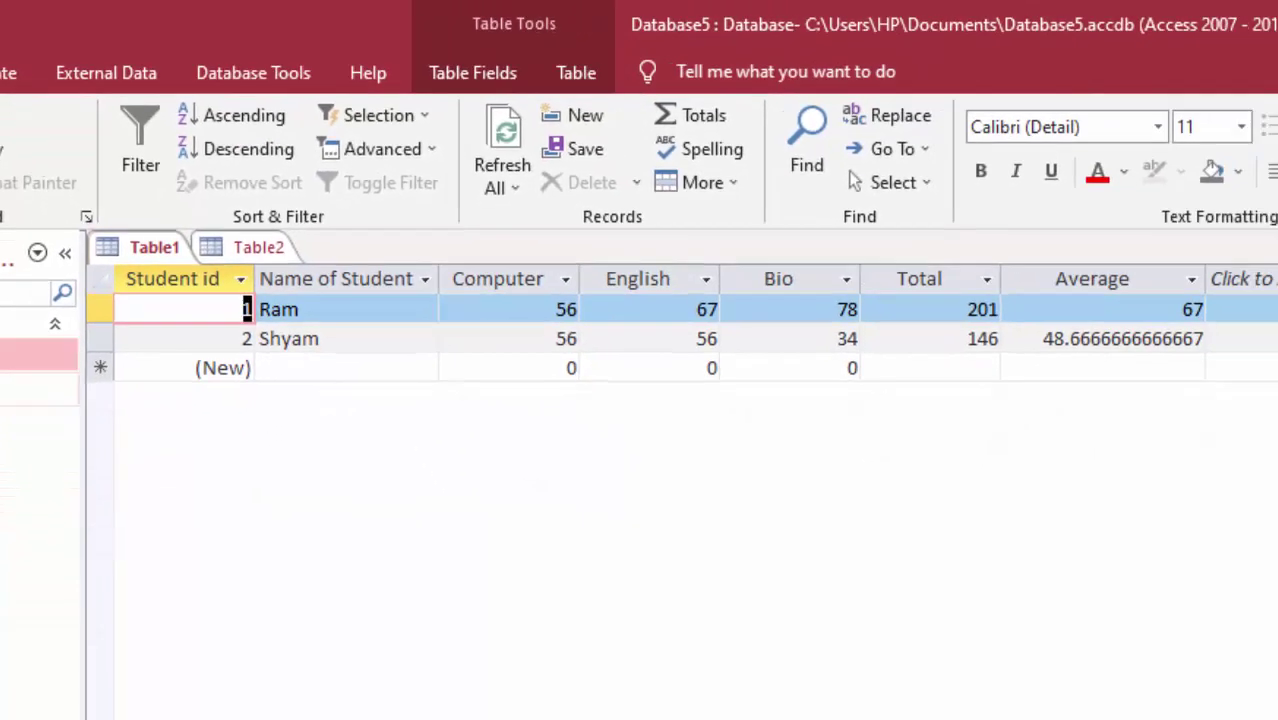
pyautogui.write('R')
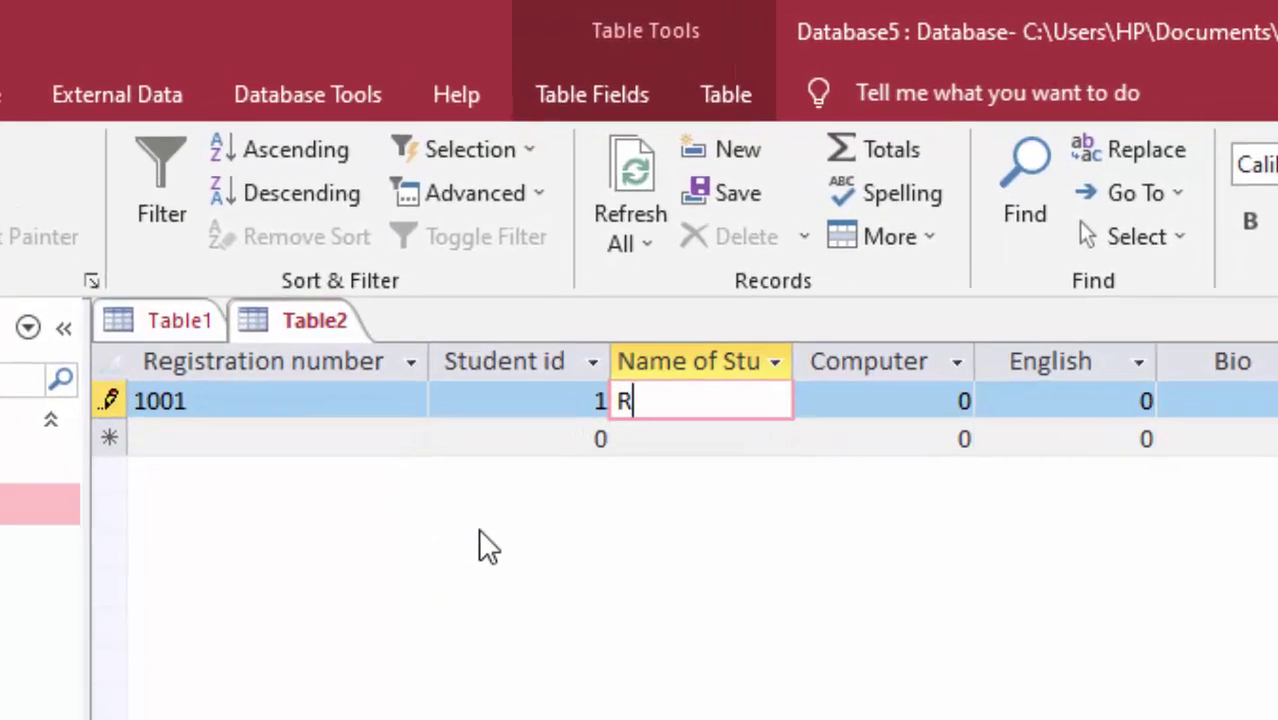
pyautogui.write('am')
pyautogui.press('Tab')
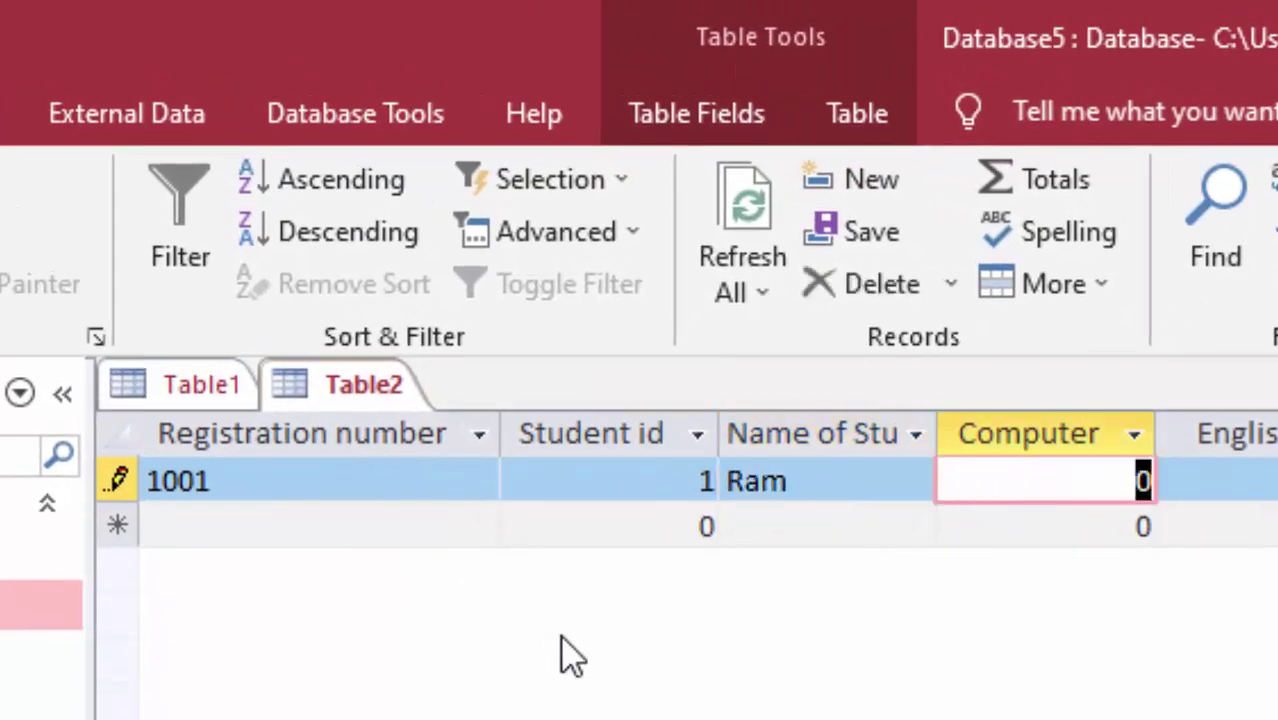
pyautogui.write('56')
pyautogui.press('Tab')
pyautogui.write('45')
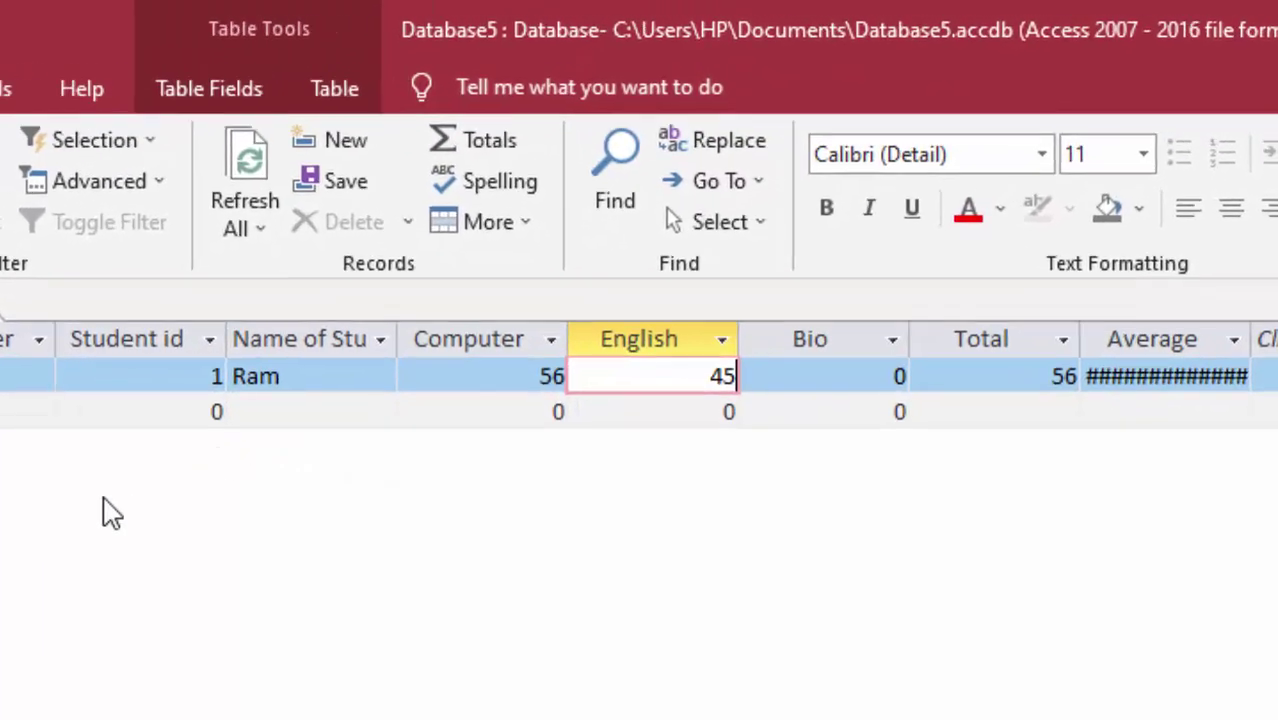
pyautogui.press('Tab')
pyautogui.write('4')
pyautogui.press('Tab')
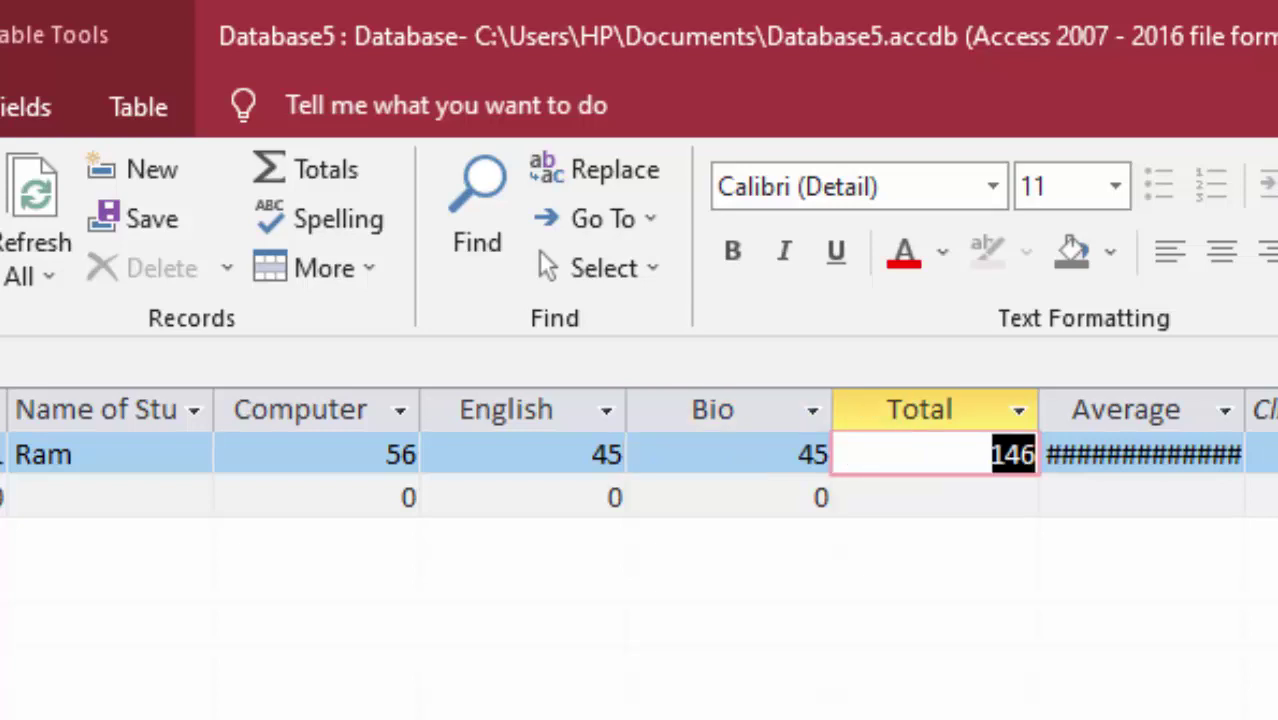
pyautogui.moveTo(1252, 395); pyautogui.dragTo(1252, 395)
pyautogui.doubleClick(1246, 410)
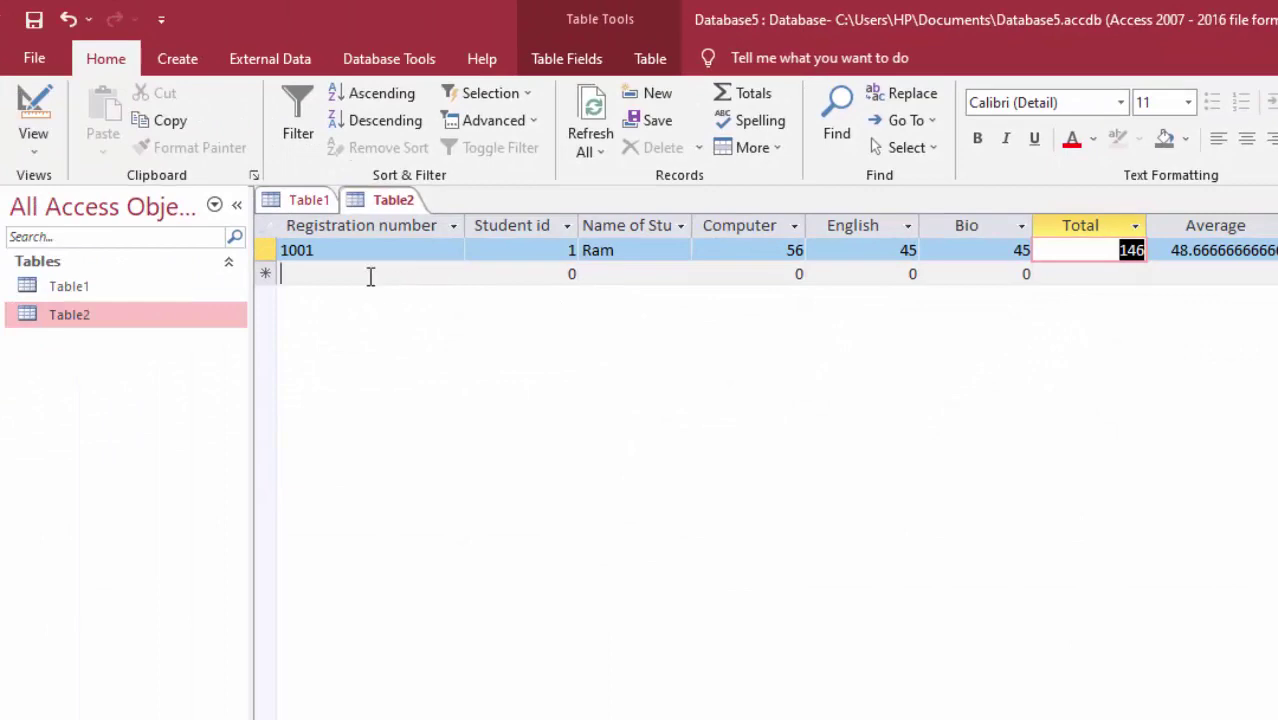
# - Add record 1002 with the second student's name and marks 88, 45 and 56
pyautogui.click(370, 277)
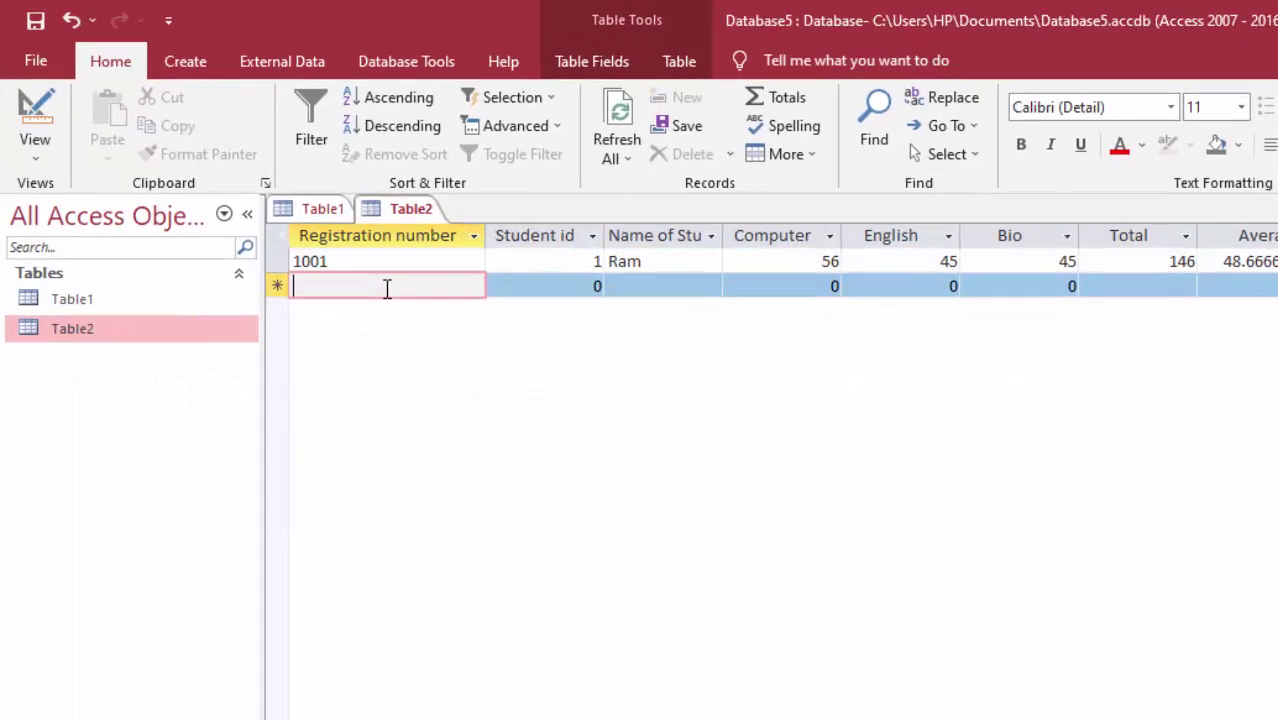
pyautogui.write('1002')
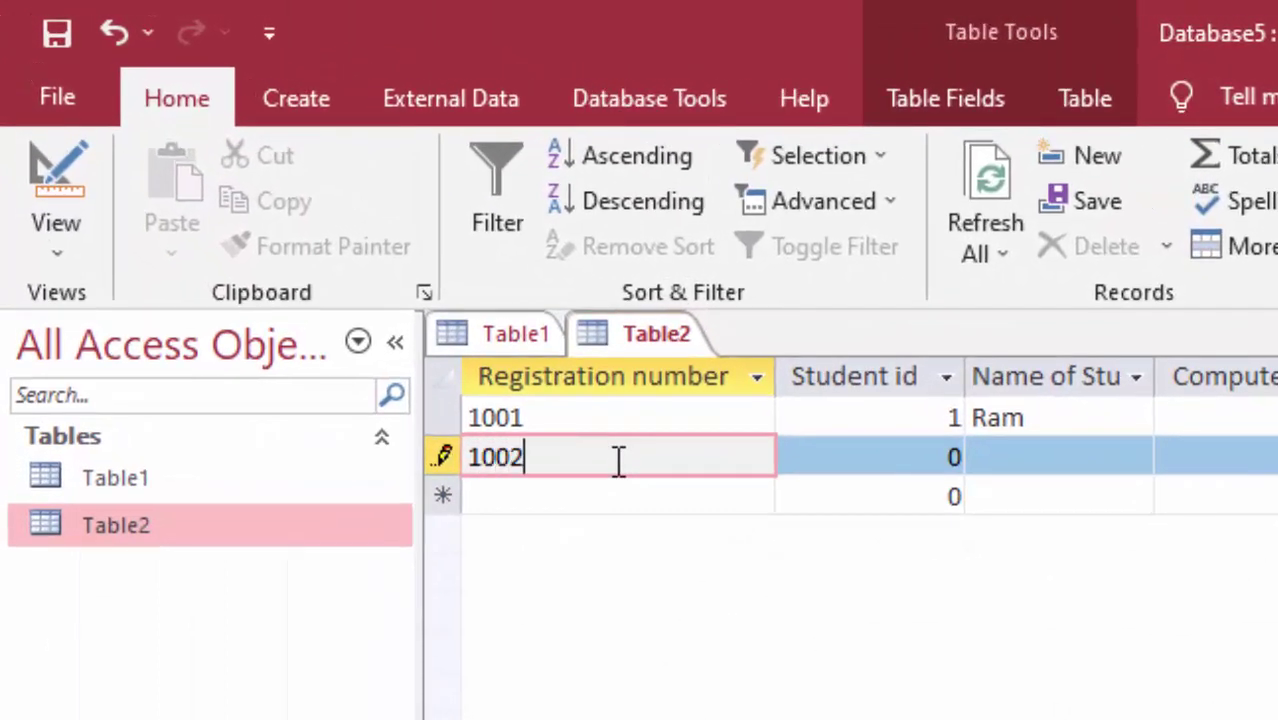
pyautogui.press('Tab')
pyautogui.write('2')
pyautogui.press('Tab')
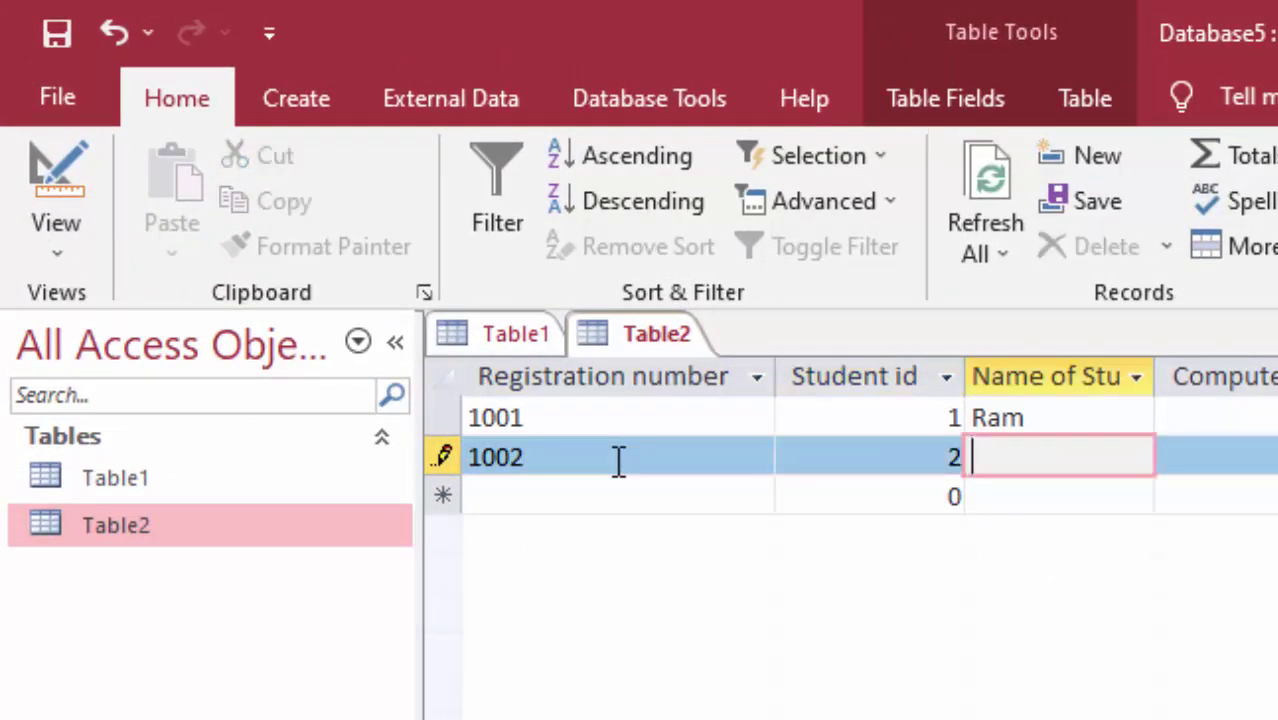
pyautogui.write('Shy')
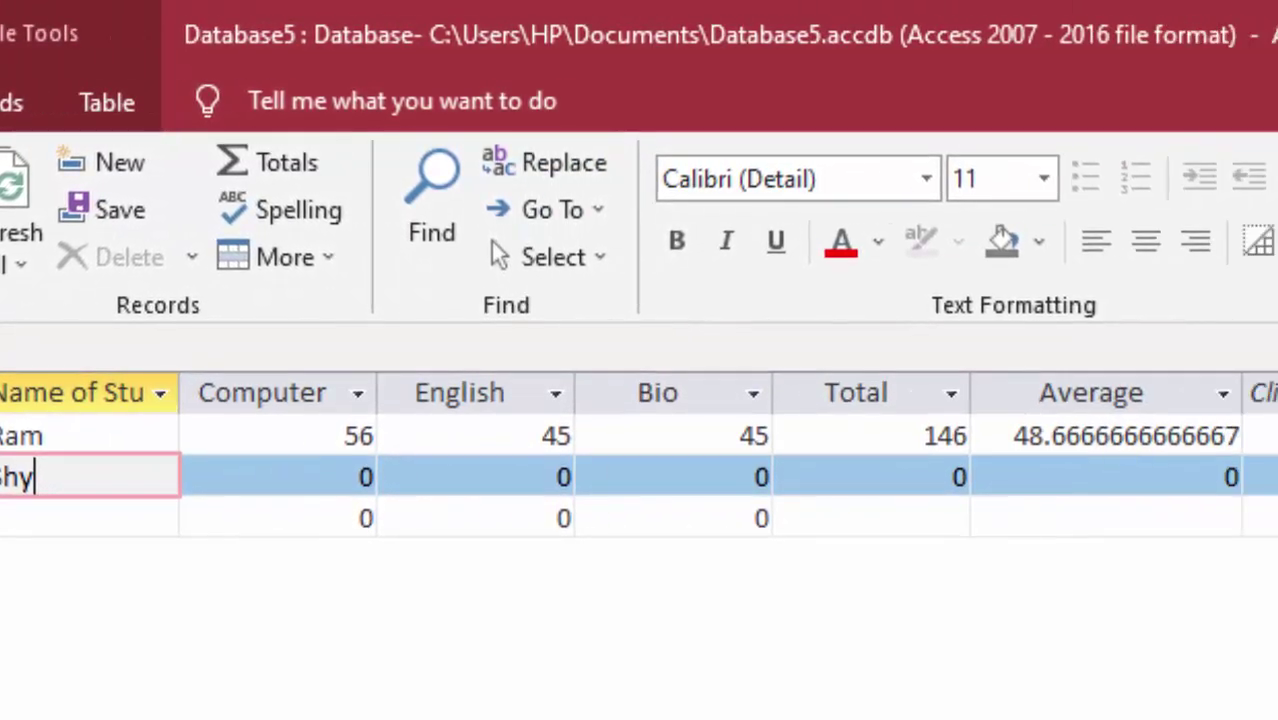
pyautogui.write('a')
pyautogui.write('m')
pyautogui.press('Tab')
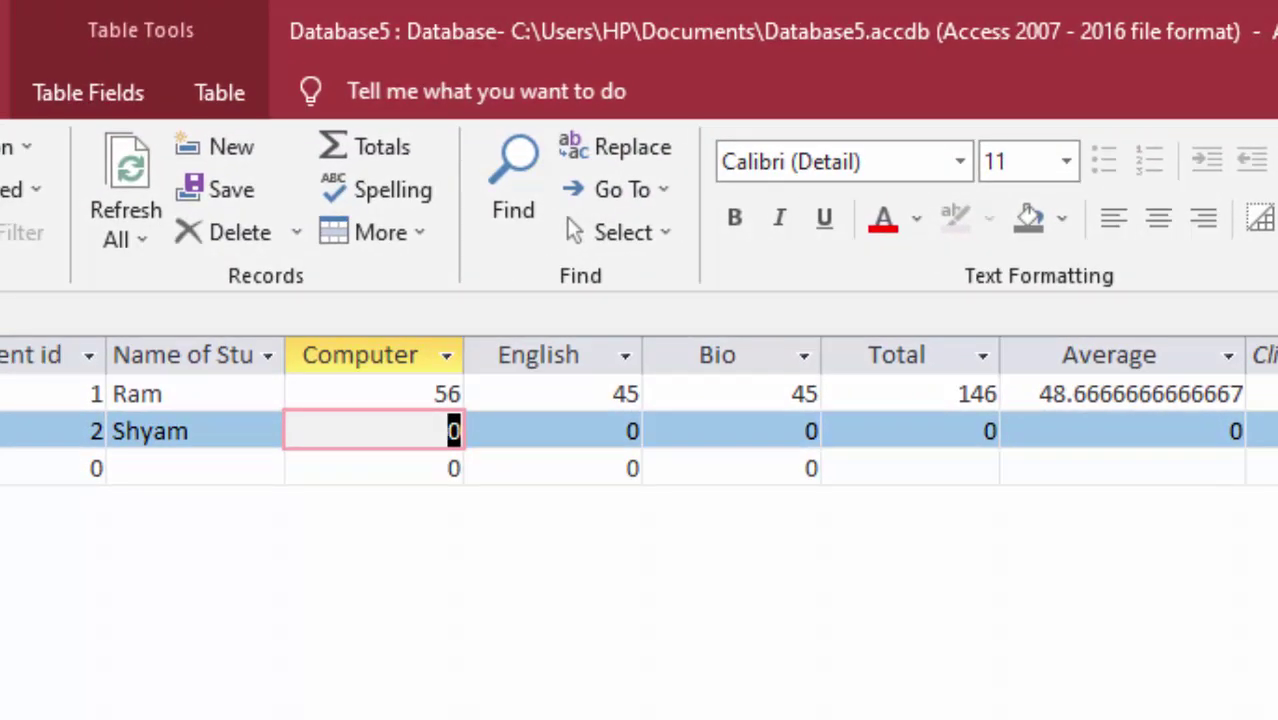
pyautogui.write('88')
pyautogui.press('Tab')
pyautogui.write('45')
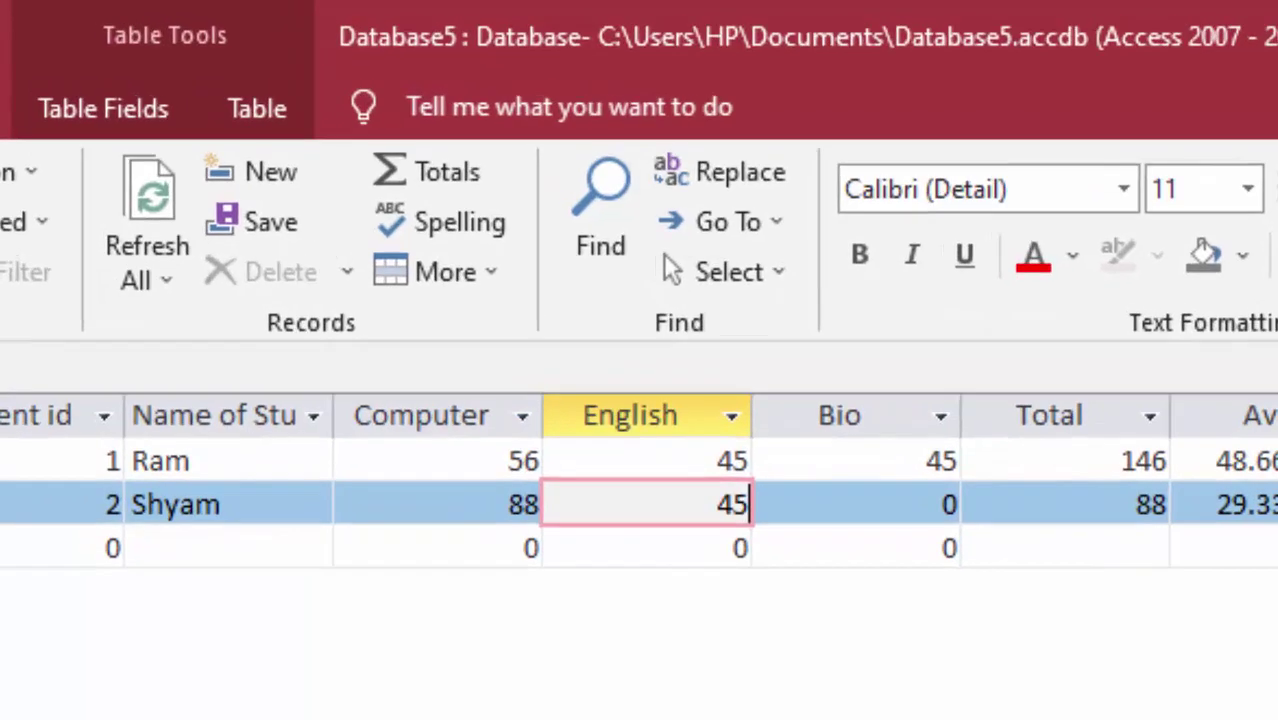
pyautogui.press('Tab')
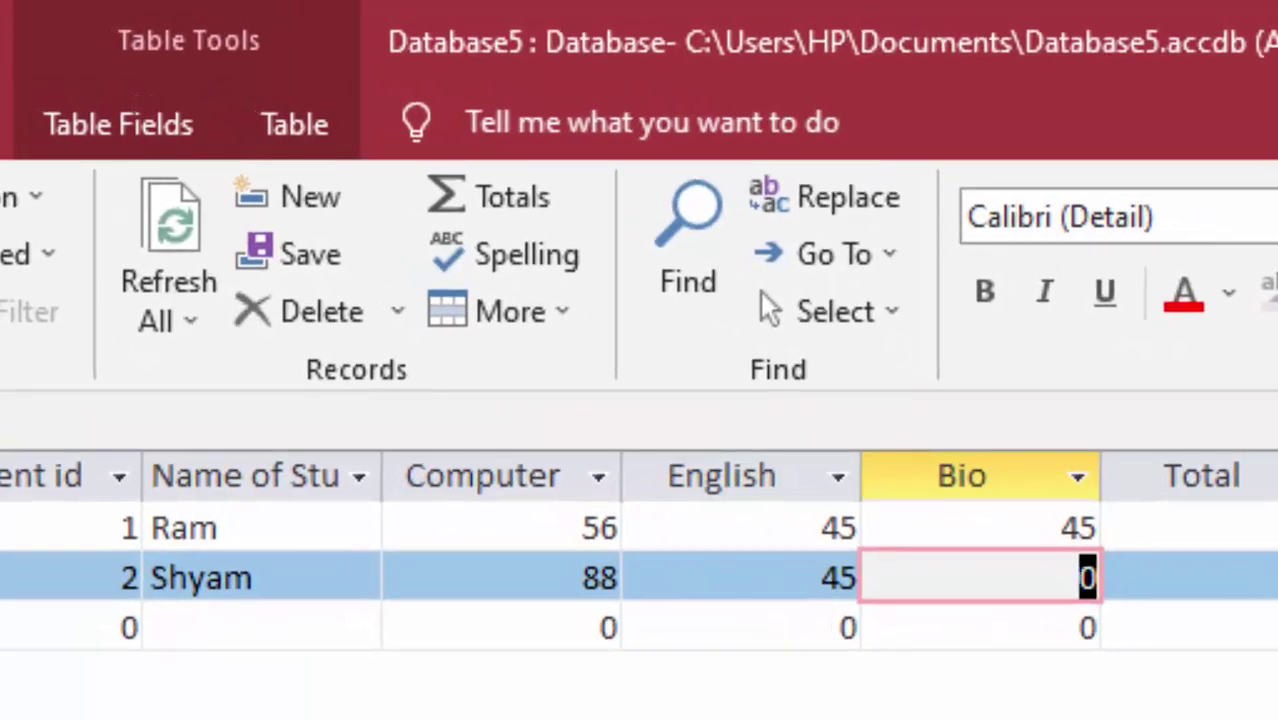
pyautogui.write('56')
pyautogui.press('Tab')
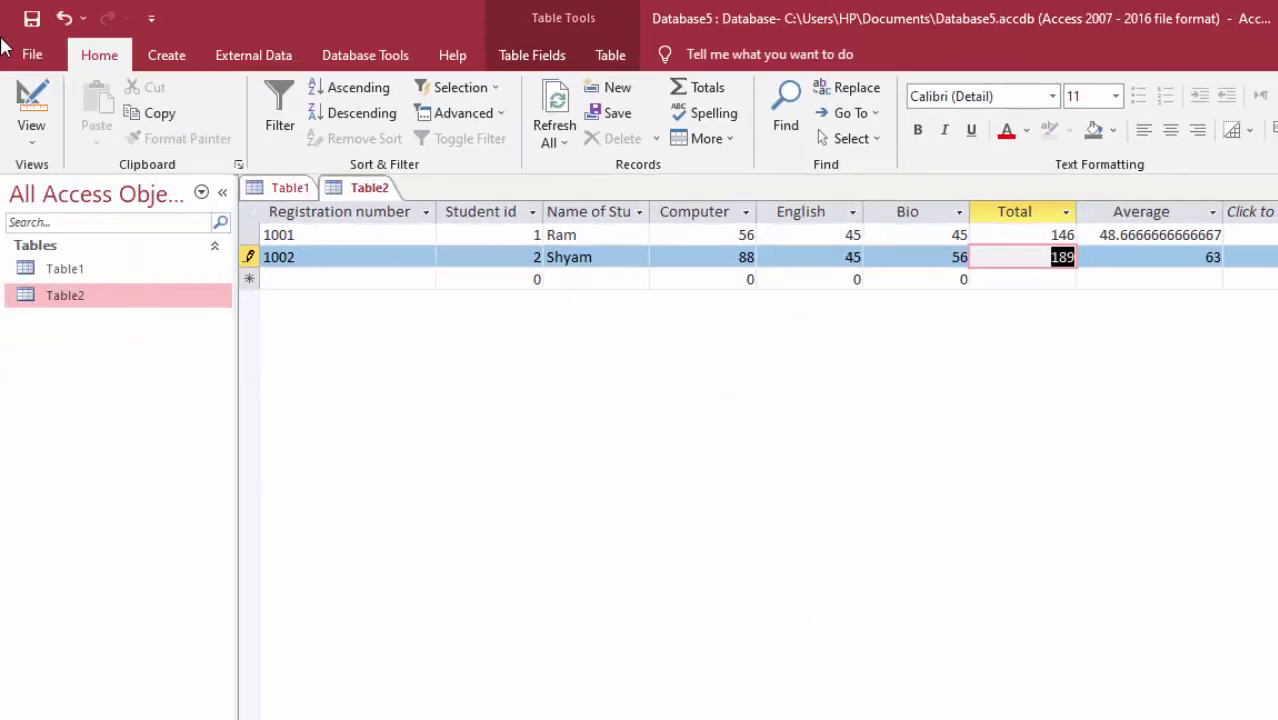
# - Save Table2 and open the Relationships window from Database Tools
pyautogui.rightClick(365, 198)
pyautogui.click(380, 205)
pyautogui.click(365, 58)
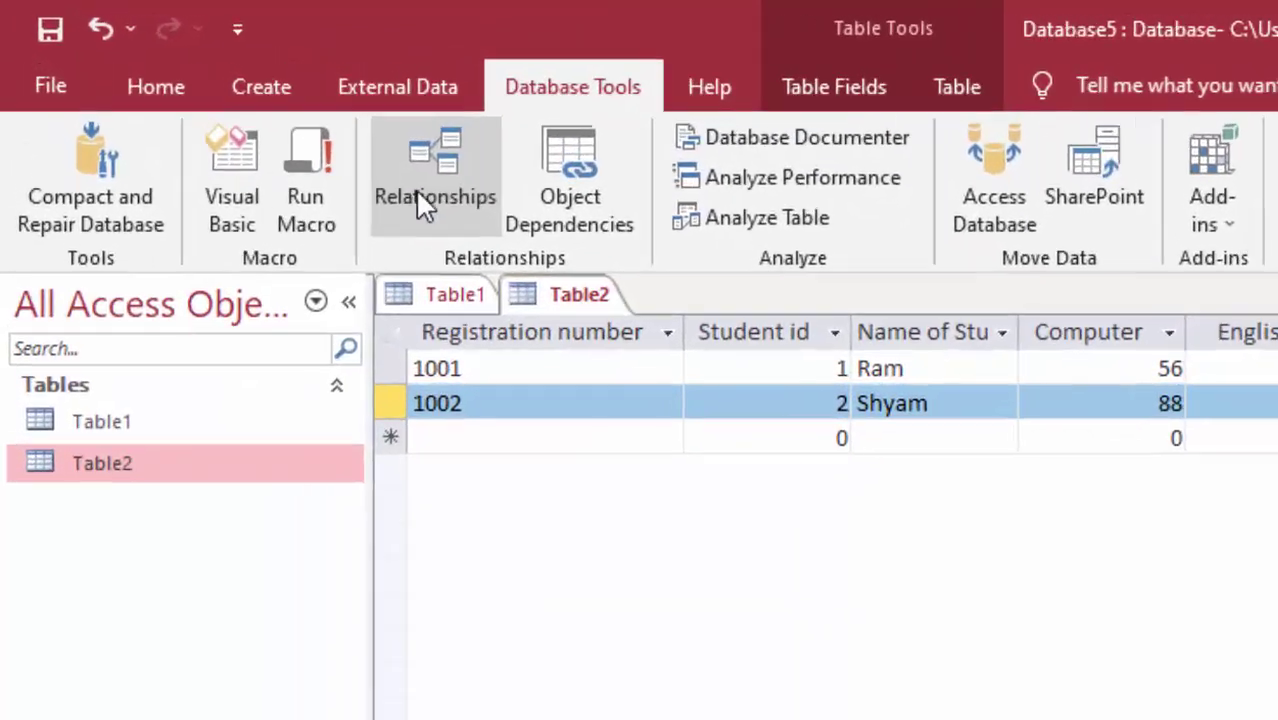
pyautogui.click(270, 125)
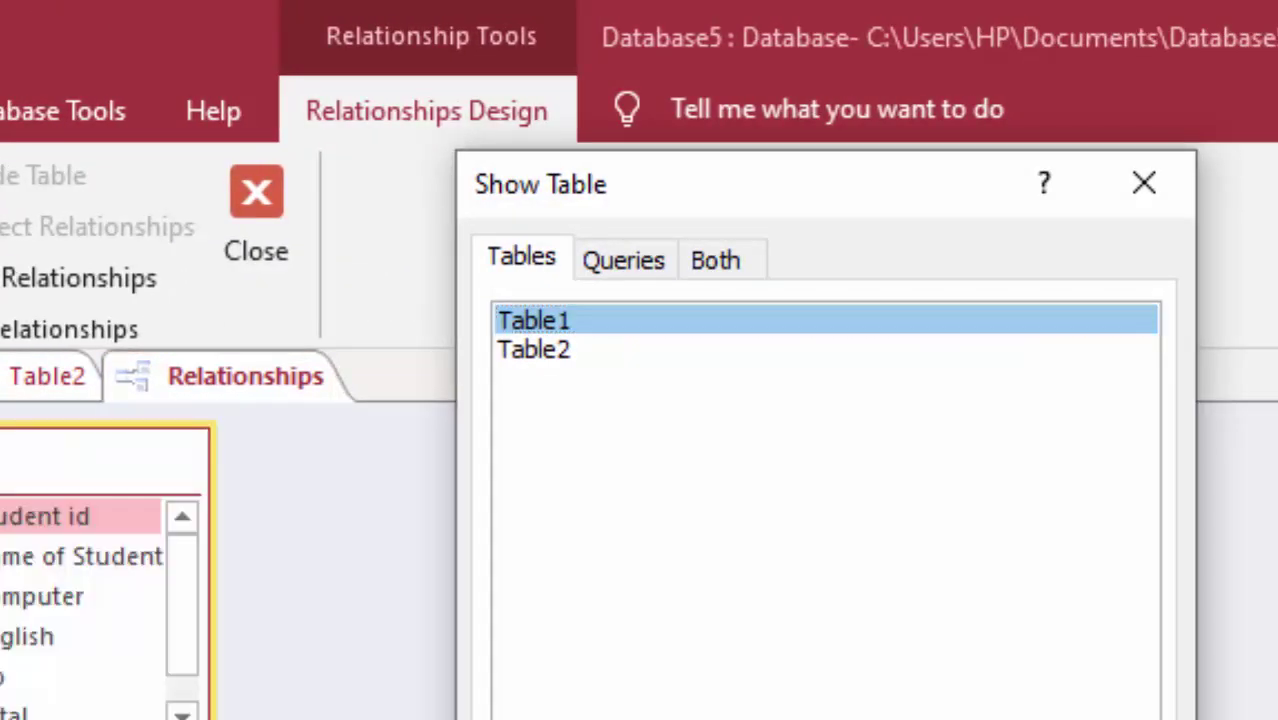
# - Add Table1 and Table2 to the layout and enlarge Table2's field list to show every field
pyautogui.click(548, 352)
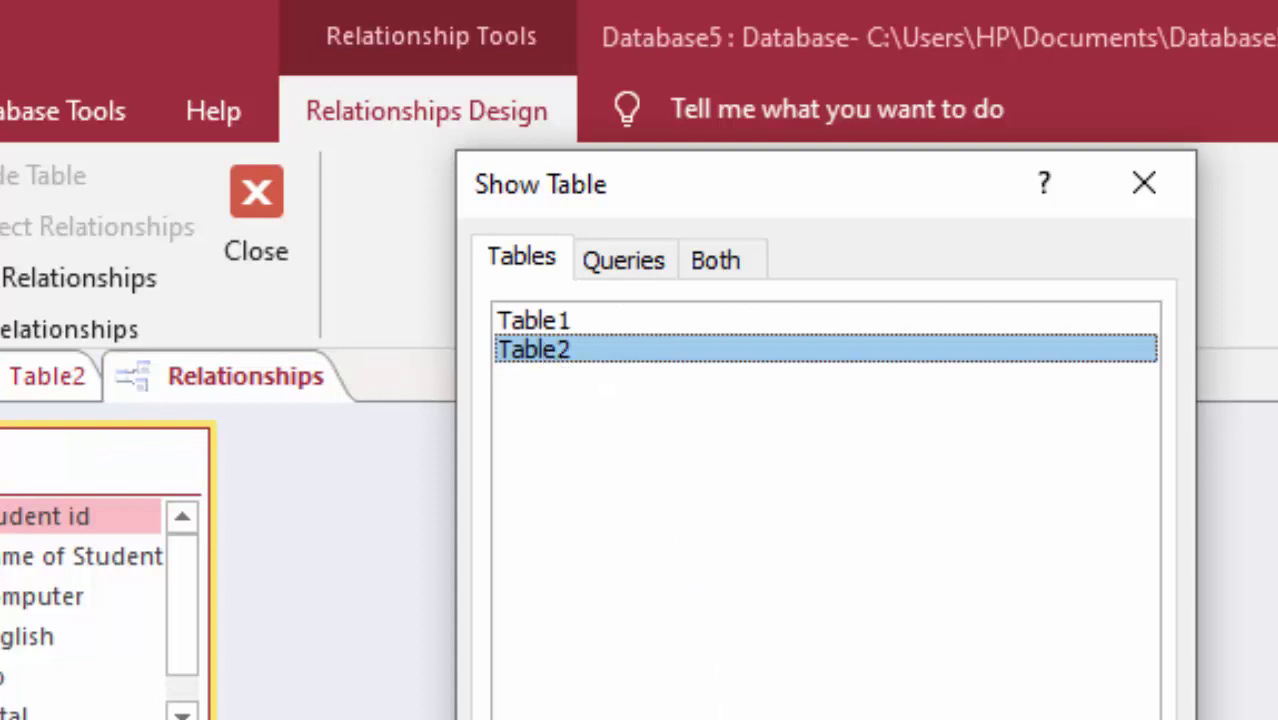
pyautogui.press('Return')
pyautogui.press('Escape')
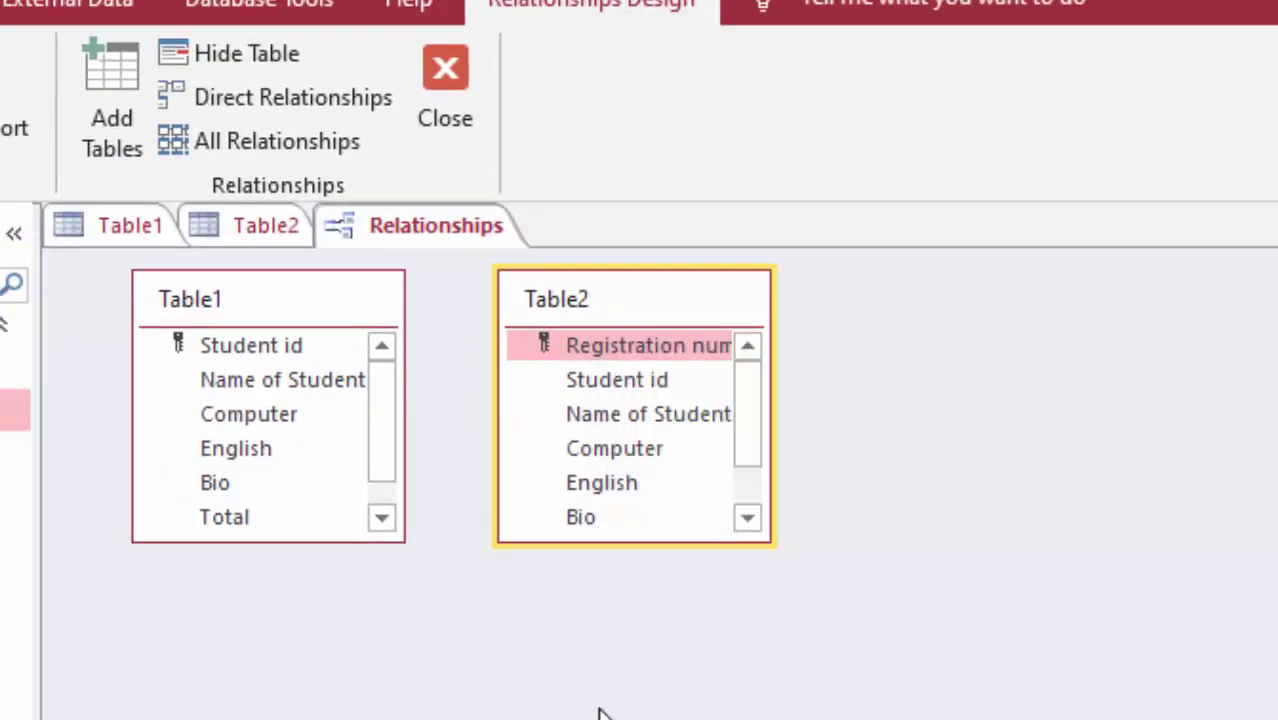
pyautogui.moveTo(770, 547); pyautogui.dragTo(831, 621)
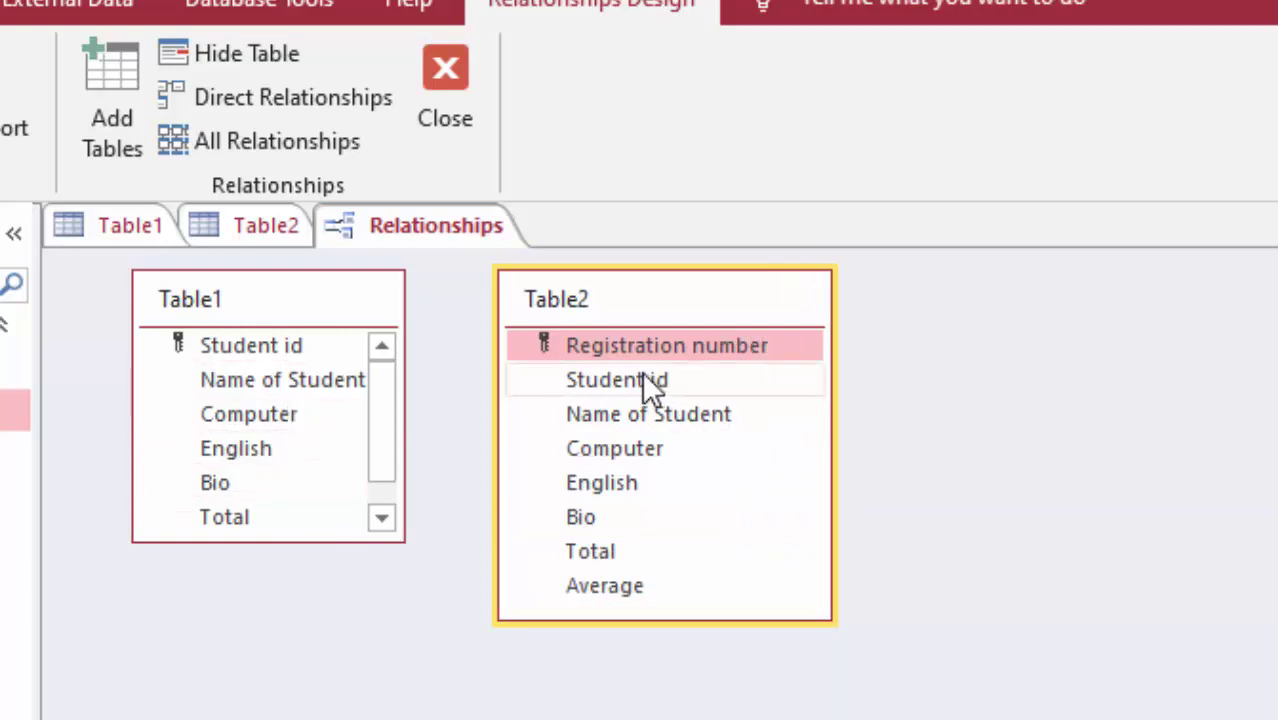
pyautogui.moveTo(609, 380); pyautogui.dragTo(248, 350)
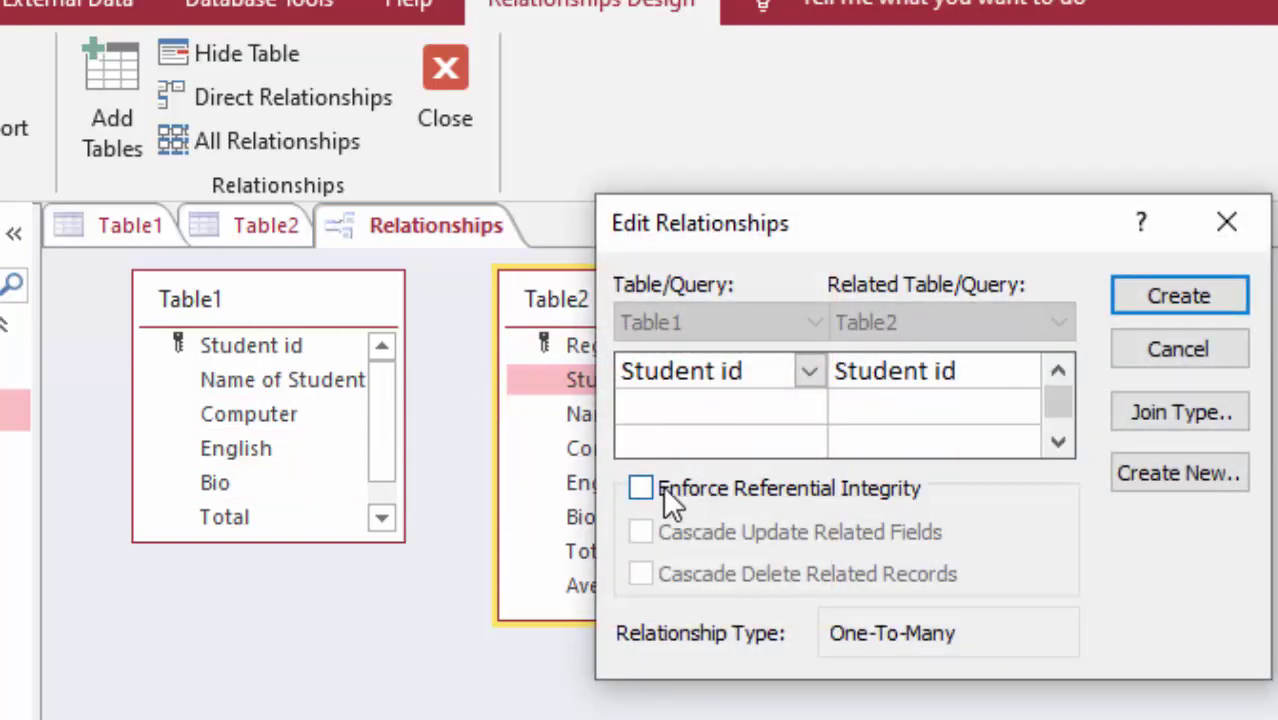
pyautogui.click(1237, 240)
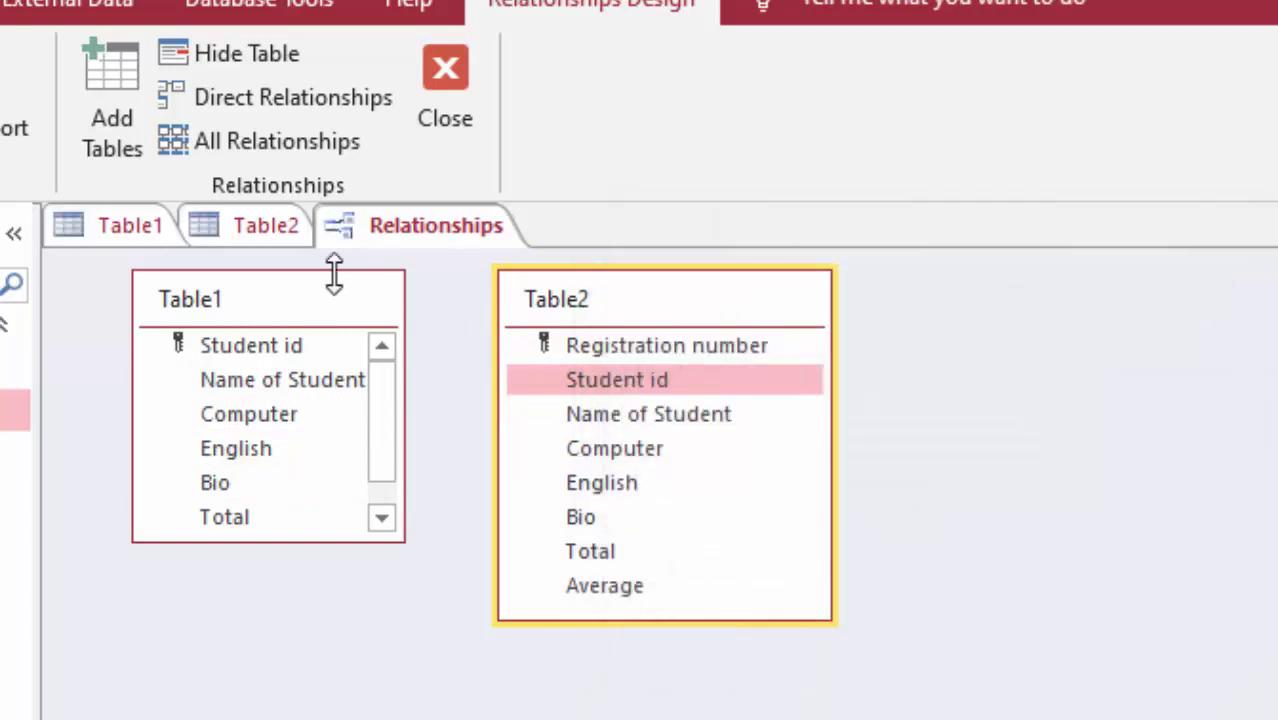
# - Save Table2, then close the Table1 and Table2 tabs
pyautogui.rightClick(269, 226)
pyautogui.click(339, 256)
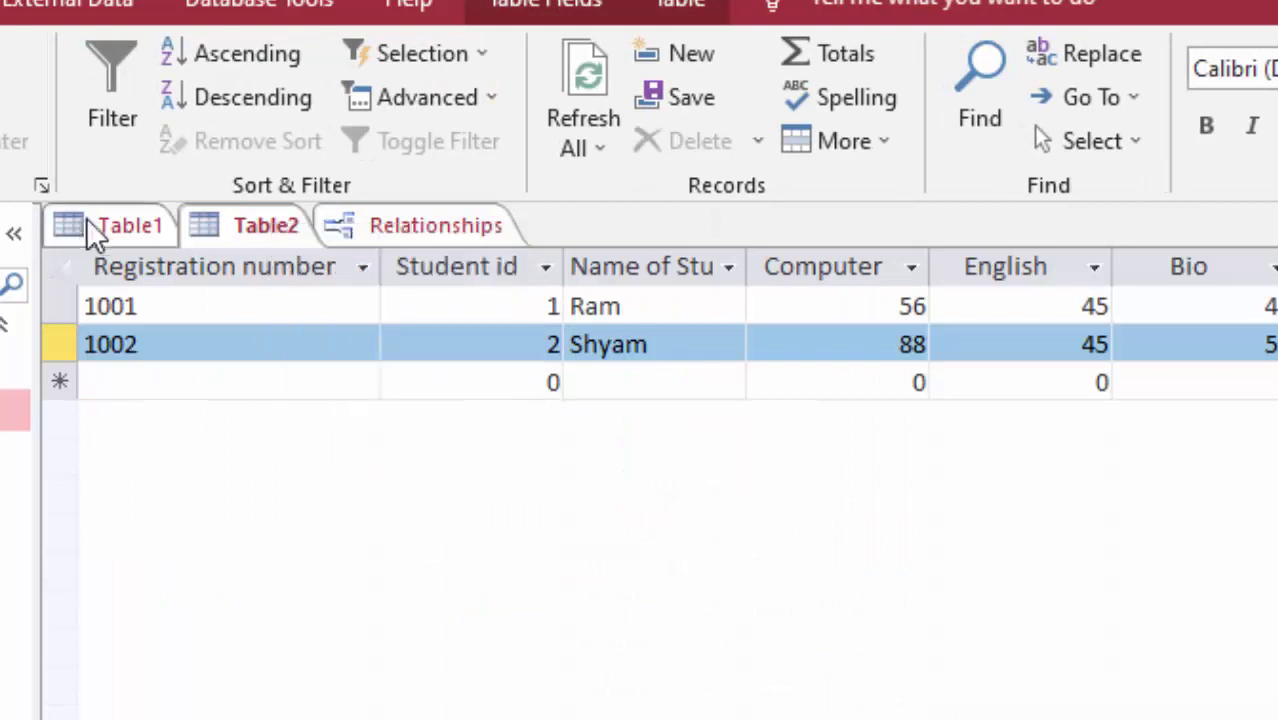
pyautogui.rightClick(113, 228)
pyautogui.click(197, 277)
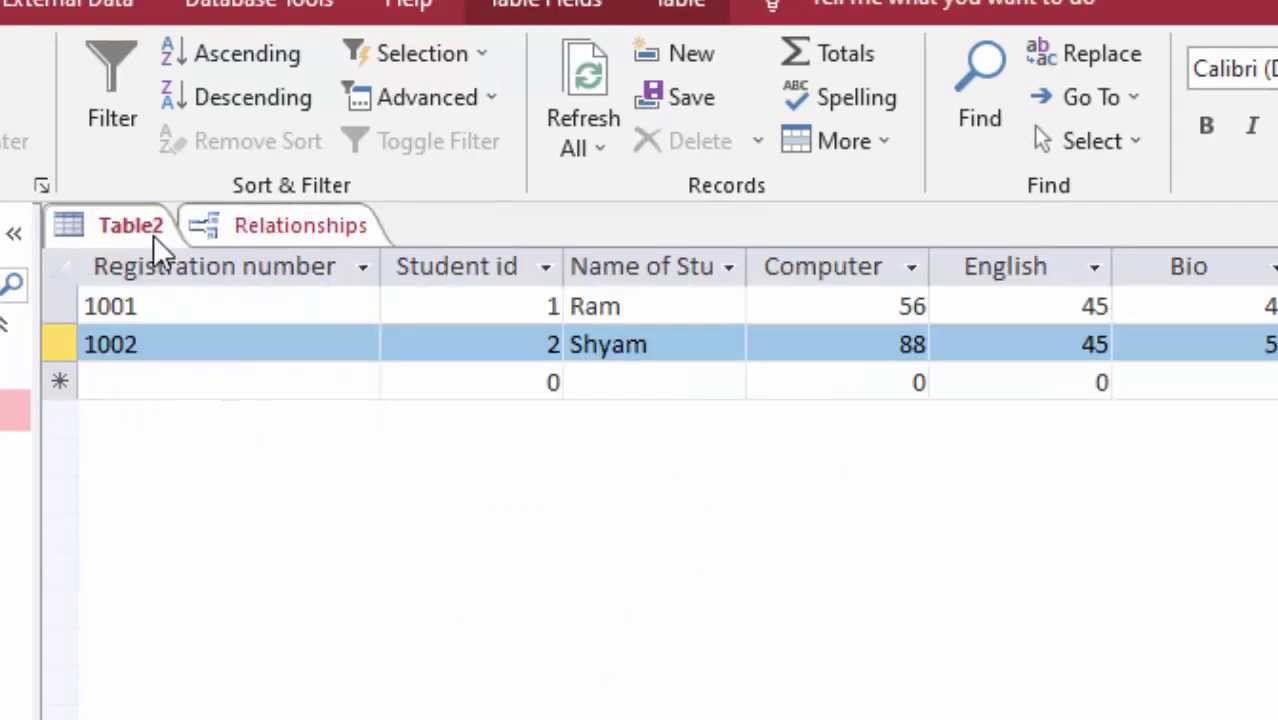
pyautogui.rightClick(114, 228)
pyautogui.click(185, 291)
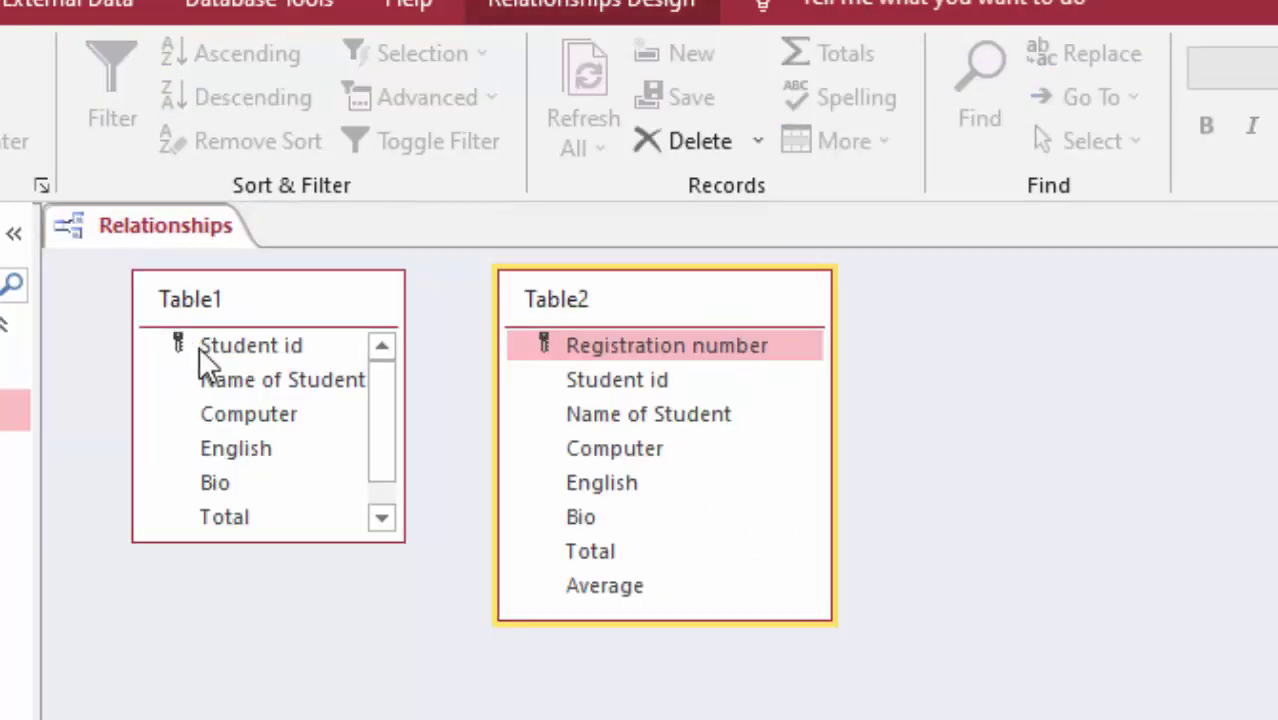
# - Create a Student id relationship enforcing referential integrity with cascade update and delete
pyautogui.moveTo(580, 382); pyautogui.dragTo(285, 354)
pyautogui.click(670, 490)
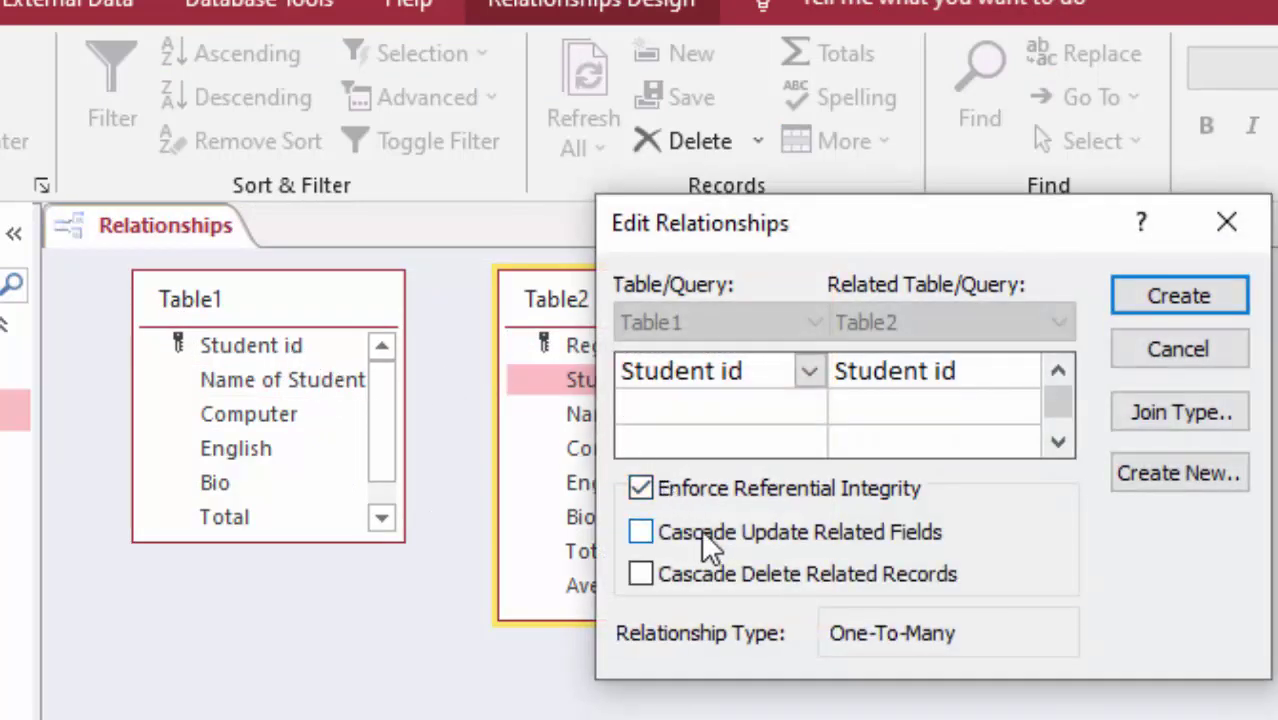
pyautogui.click(668, 533)
pyautogui.click(780, 574)
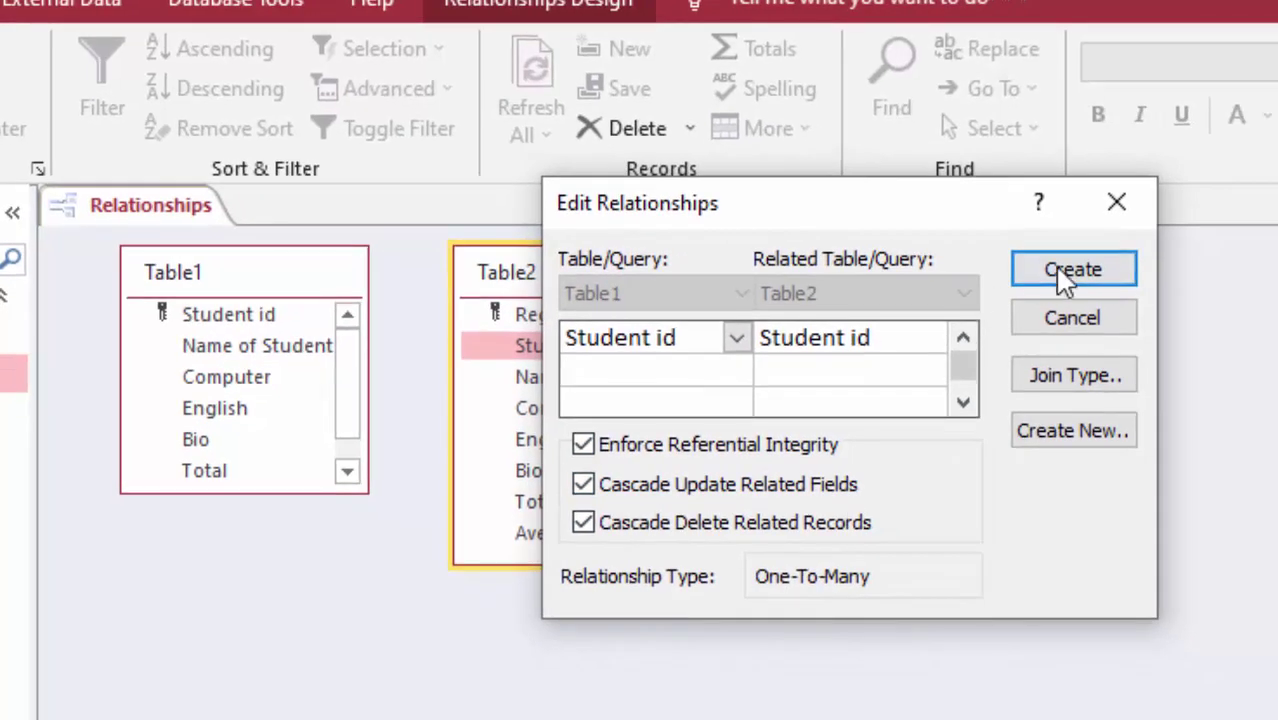
pyautogui.click(1066, 270)
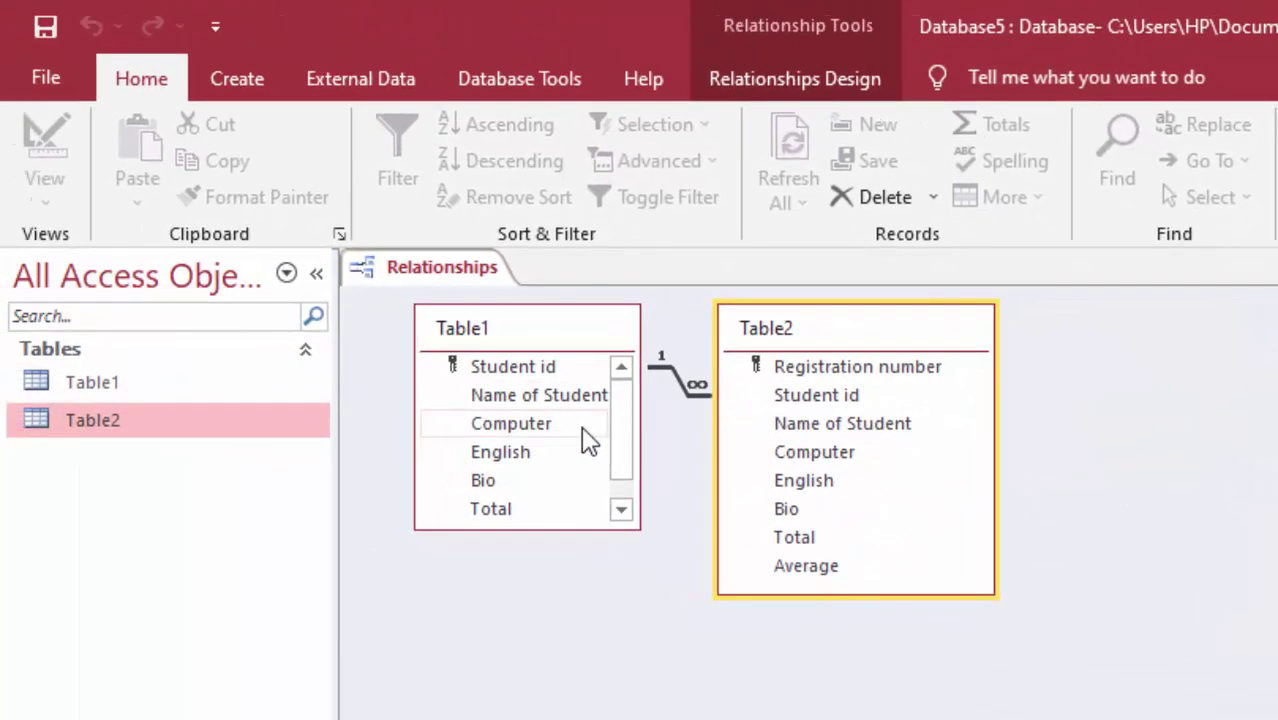
# - Open Table1's datasheet and expand student 1 to show its linked registration 1001 record
pyautogui.click(160, 385)
pyautogui.doubleClick(160, 383)
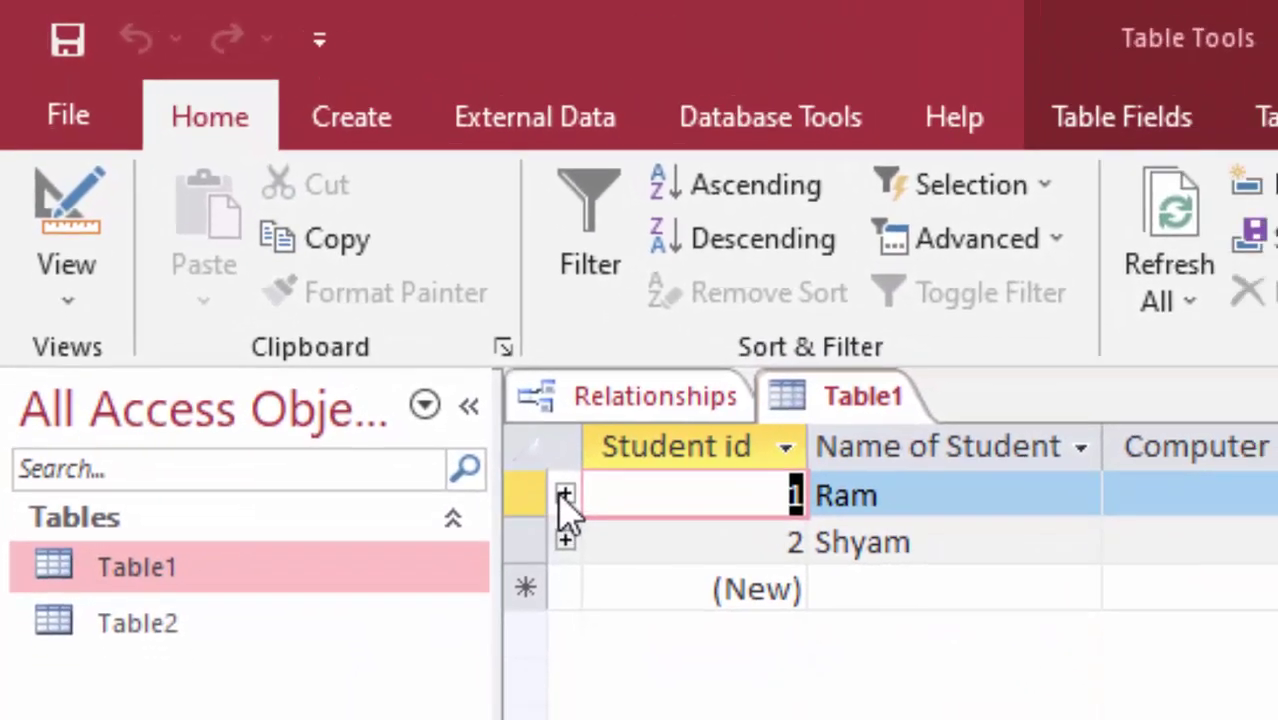
pyautogui.click(564, 496)
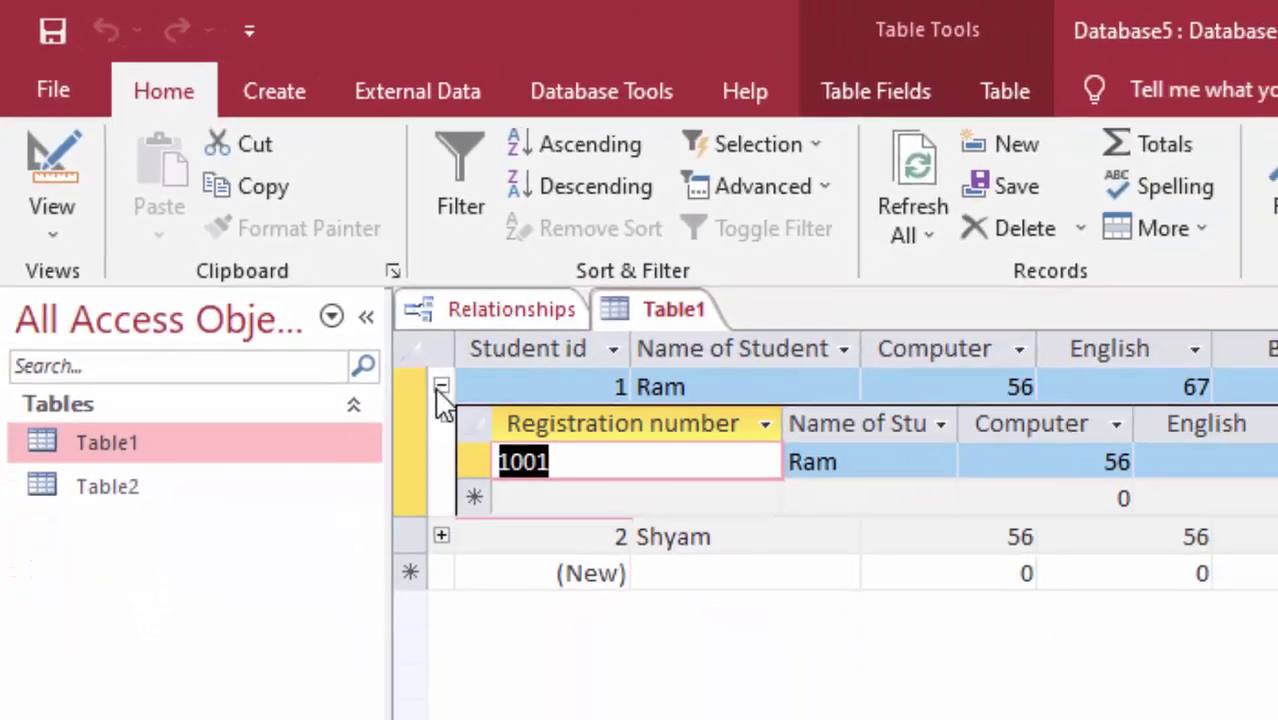